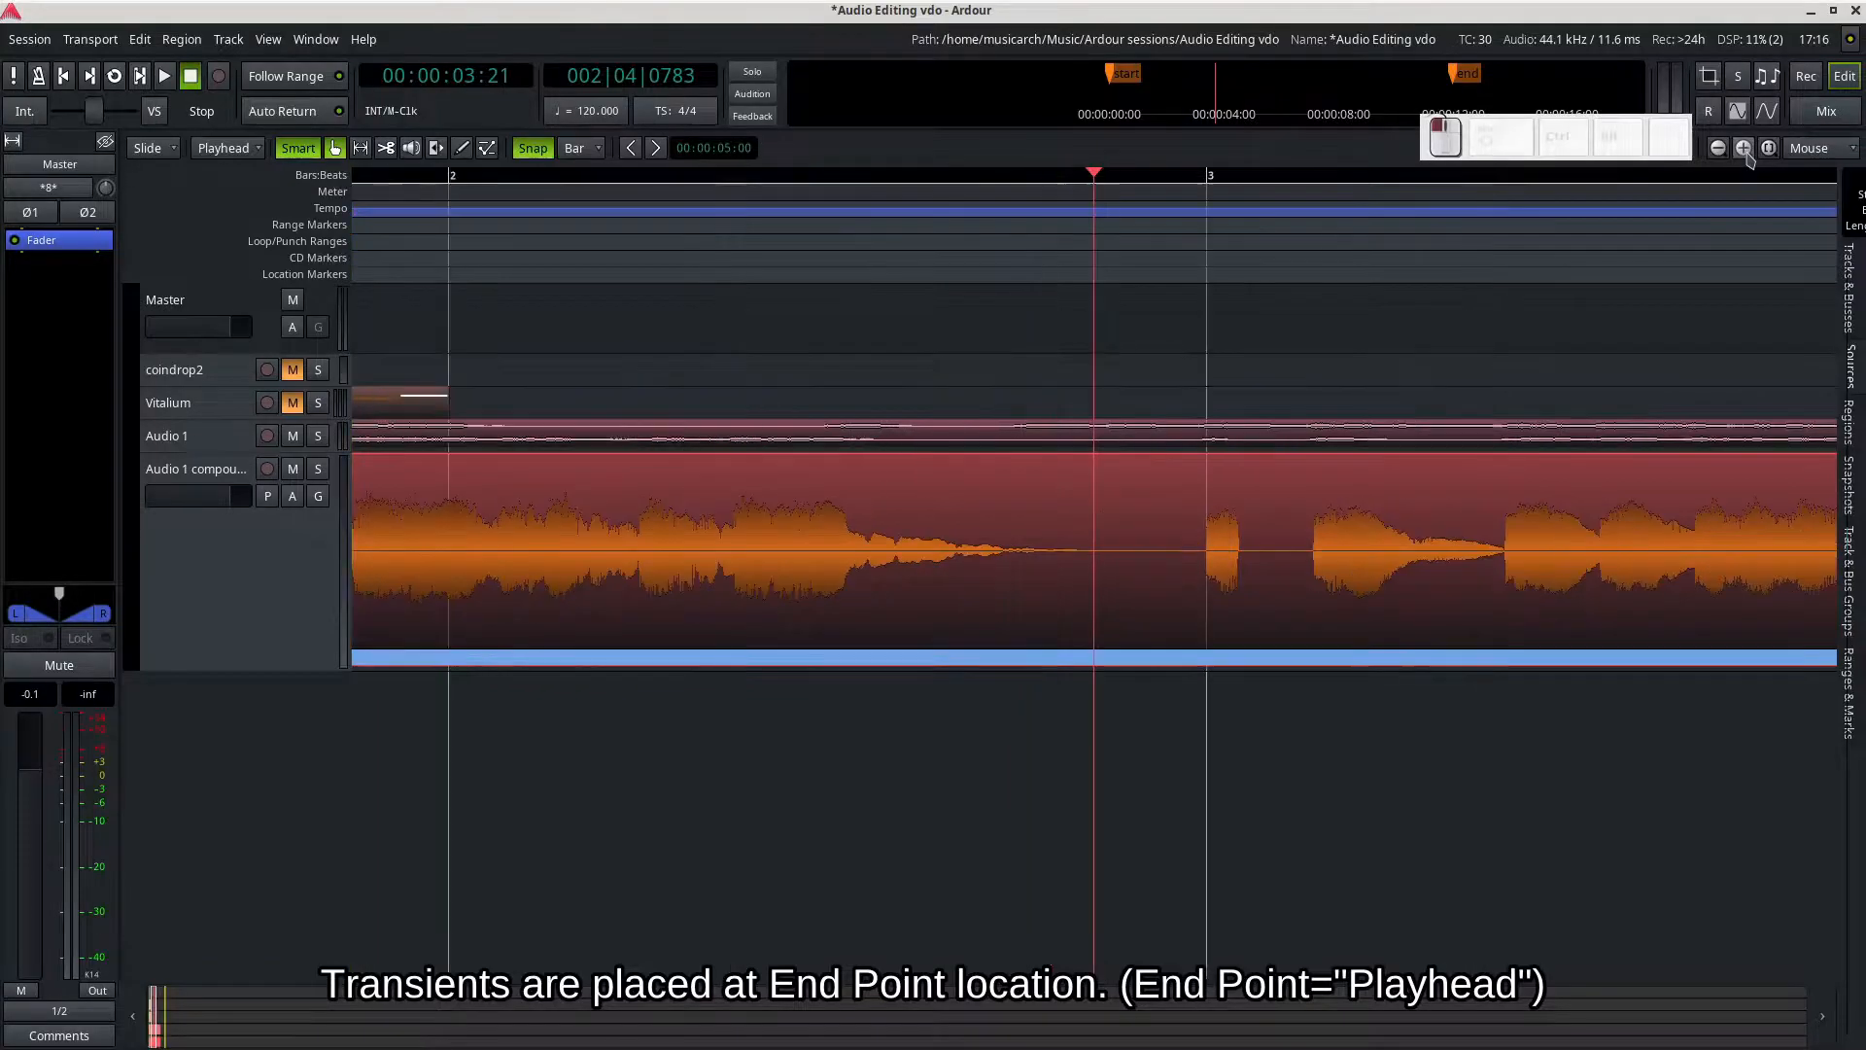
# Step: Place a transient in the Audio 1 compound region at the playhead, just before bar 3
pyautogui.moveTo(1244, 623)
pyautogui.moveTo(1518, 657)
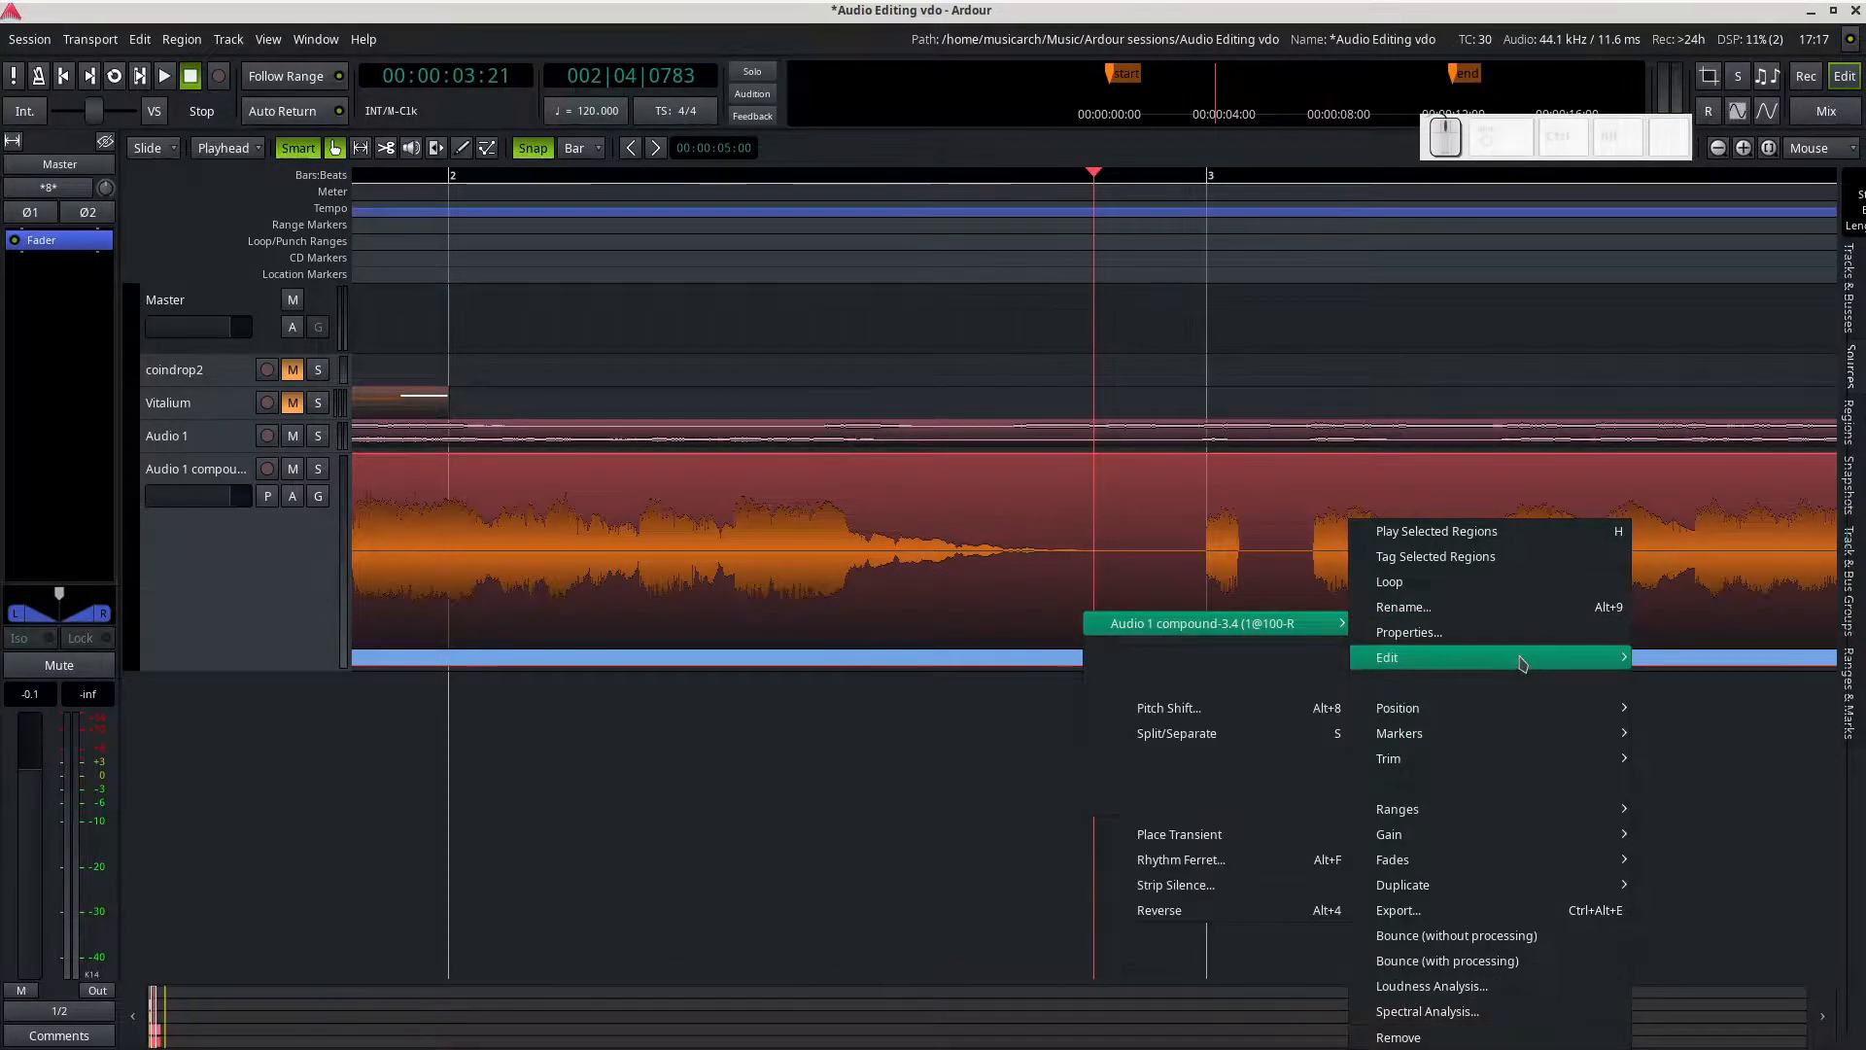
pyautogui.click(1177, 837)
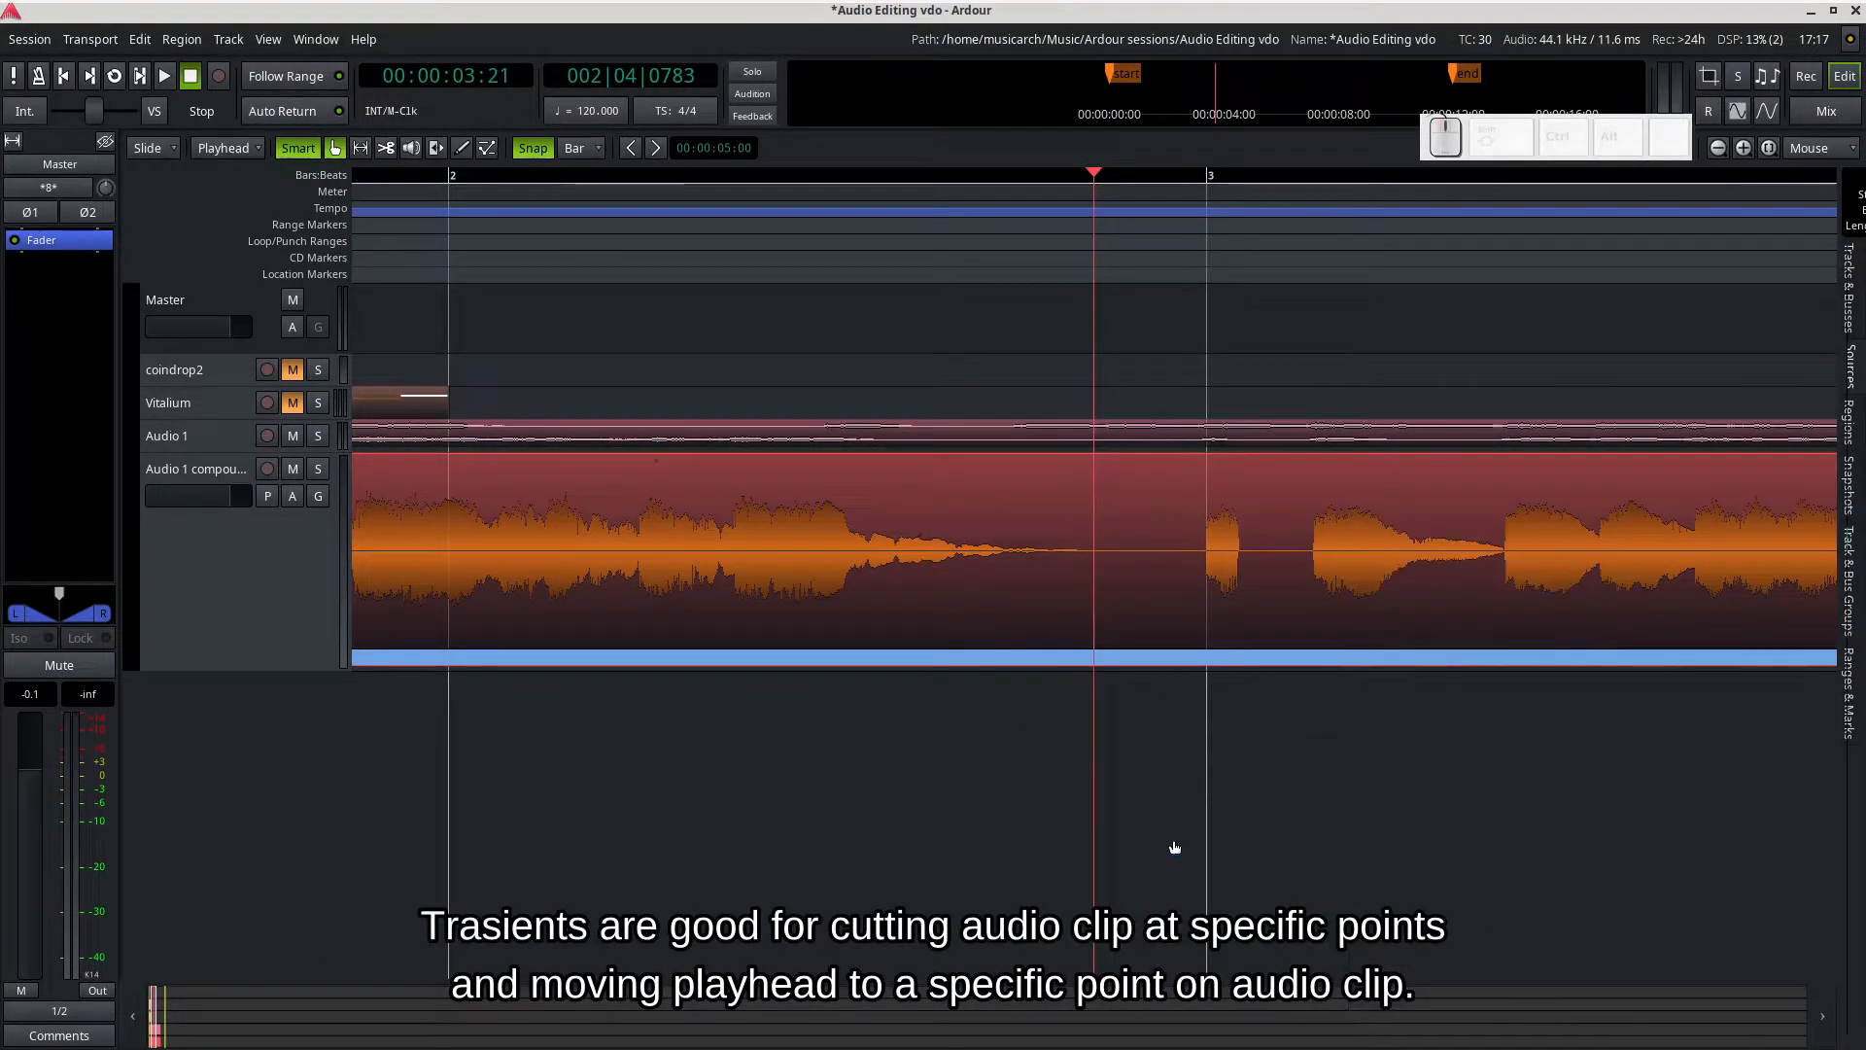
# Step: Move the playhead back to about 00:00:03:15, ahead of the placed transient, and advance it to the next transient
pyautogui.moveTo(1095, 178); pyautogui.dragTo(1034, 192)
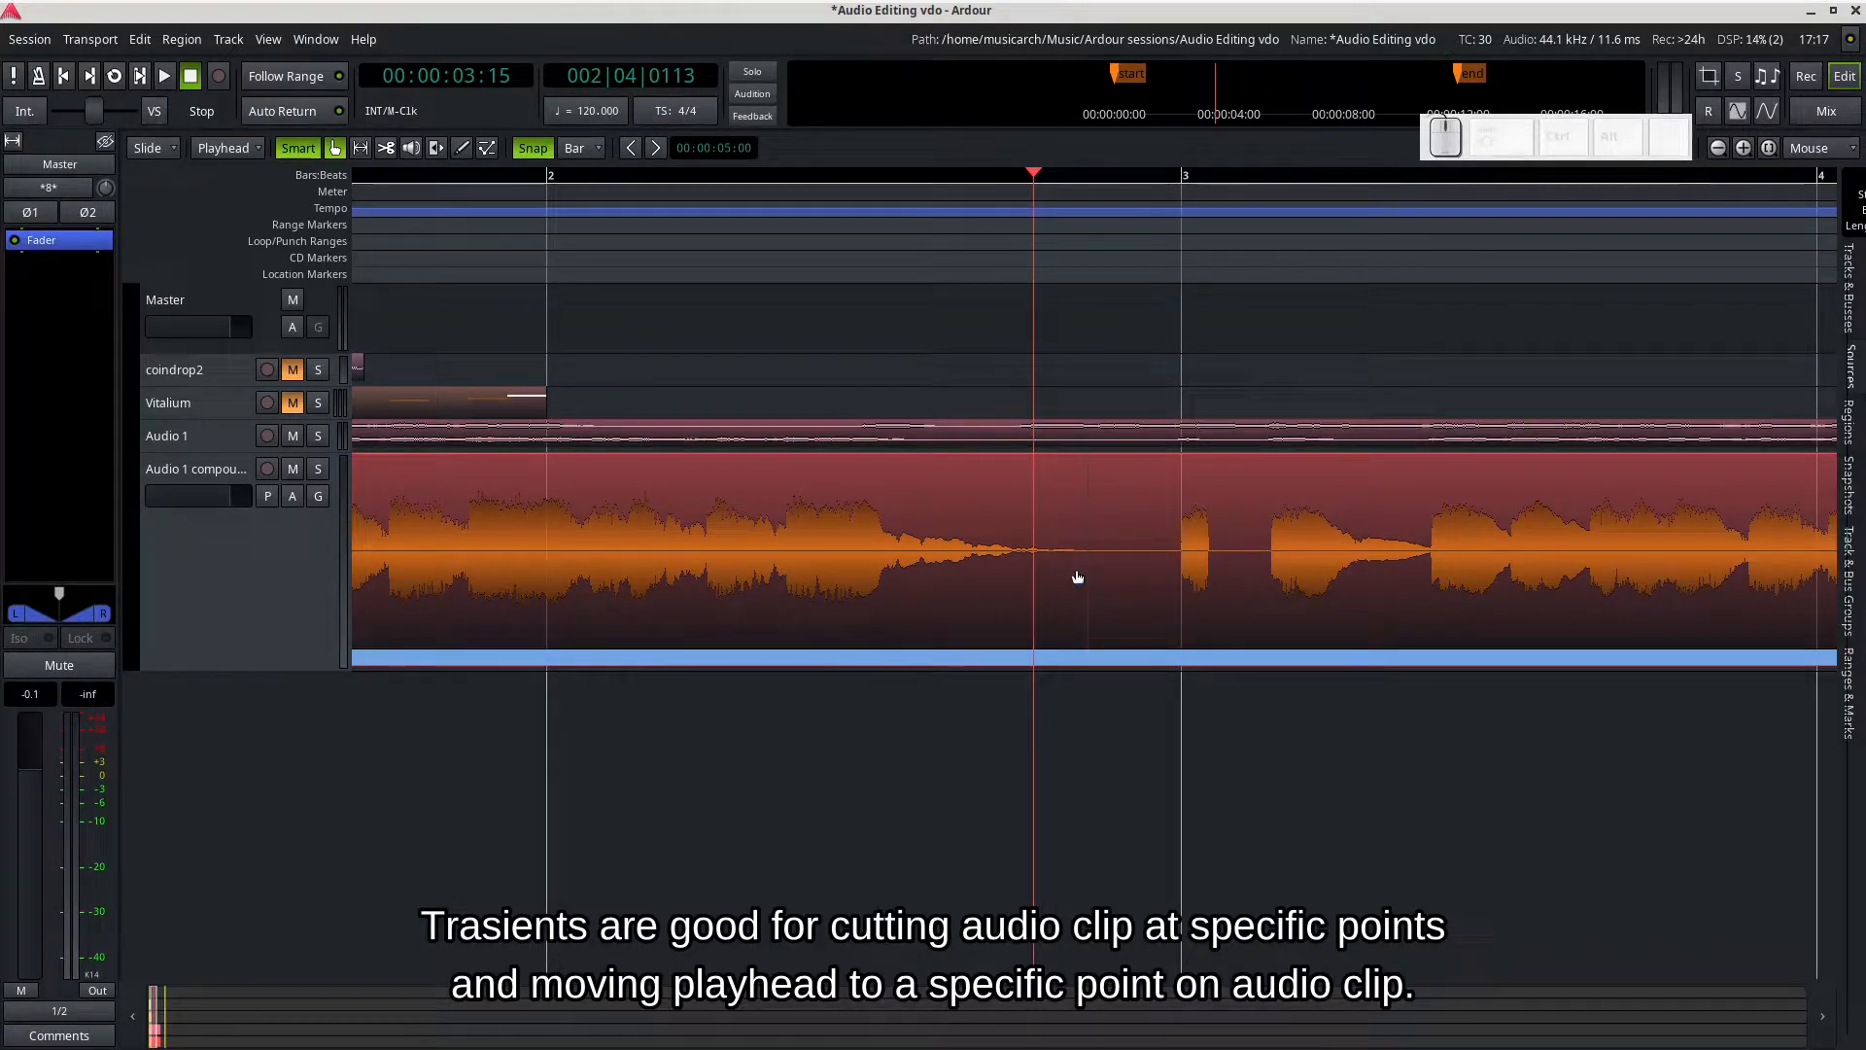
pyautogui.click(90, 39)
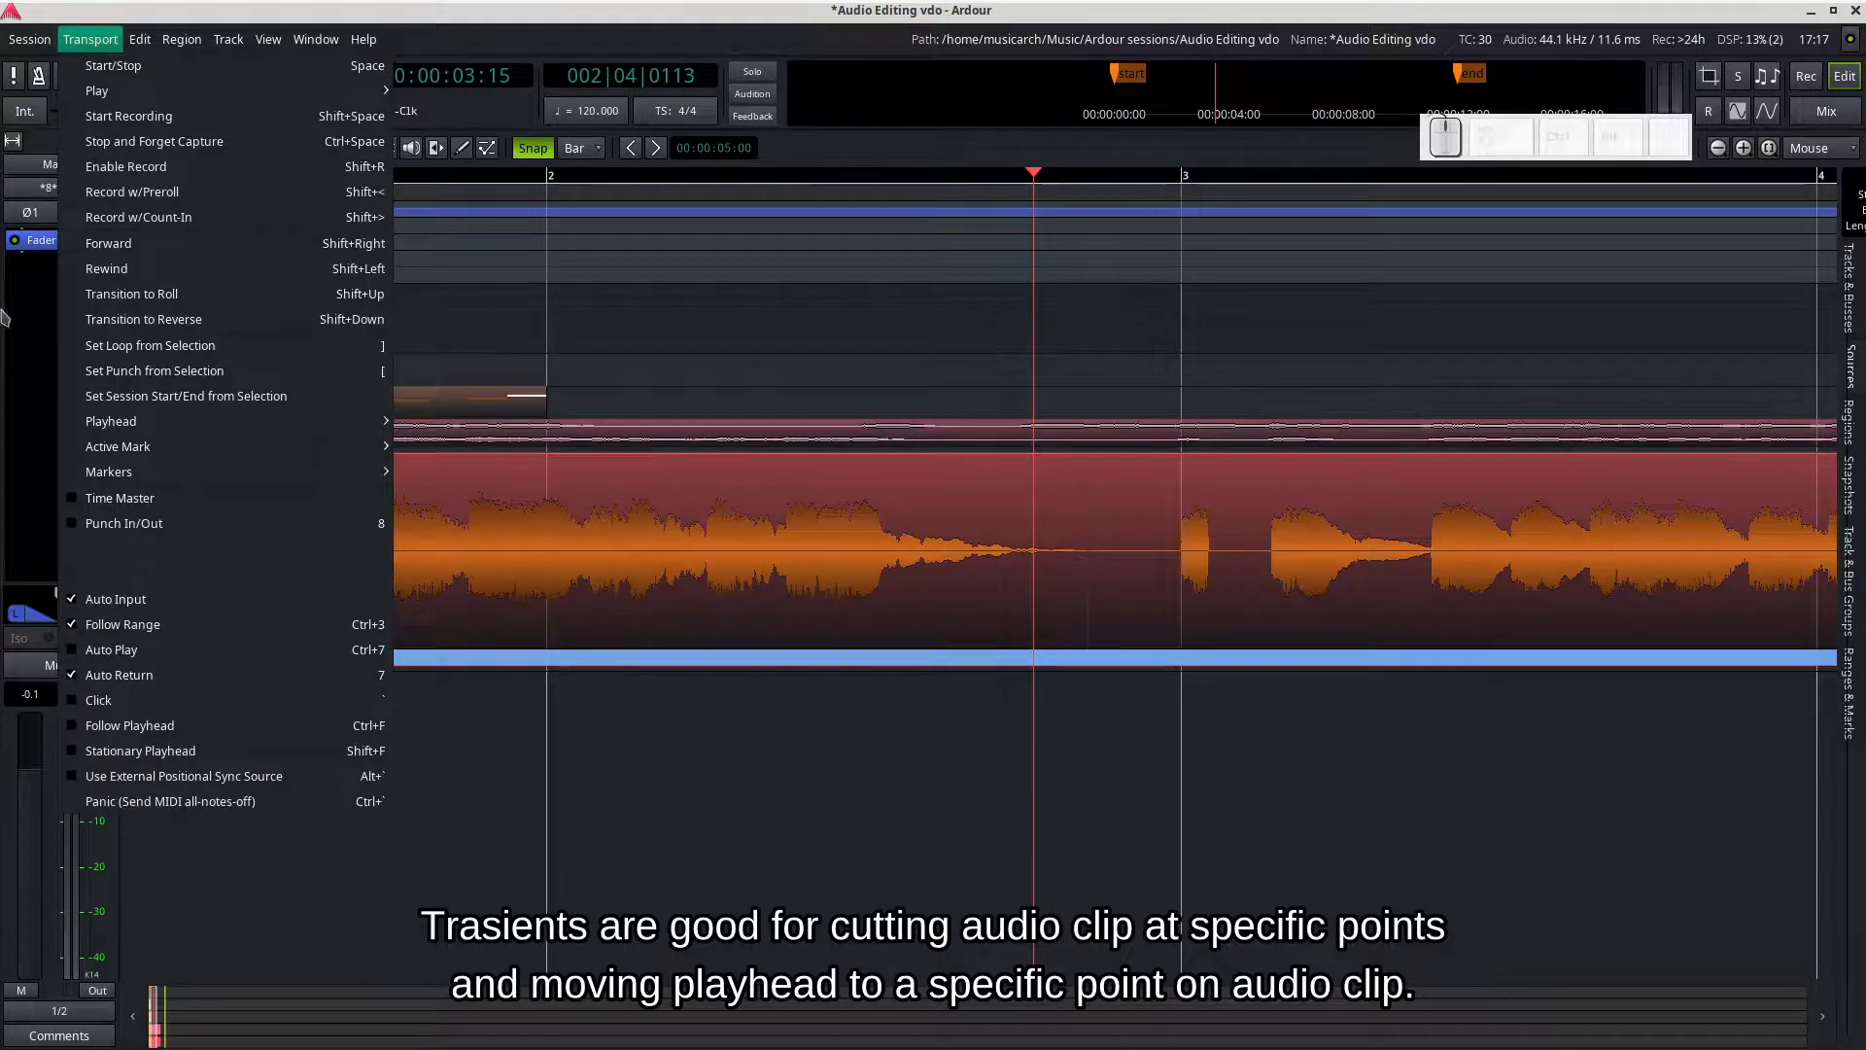
pyautogui.moveTo(248, 429)
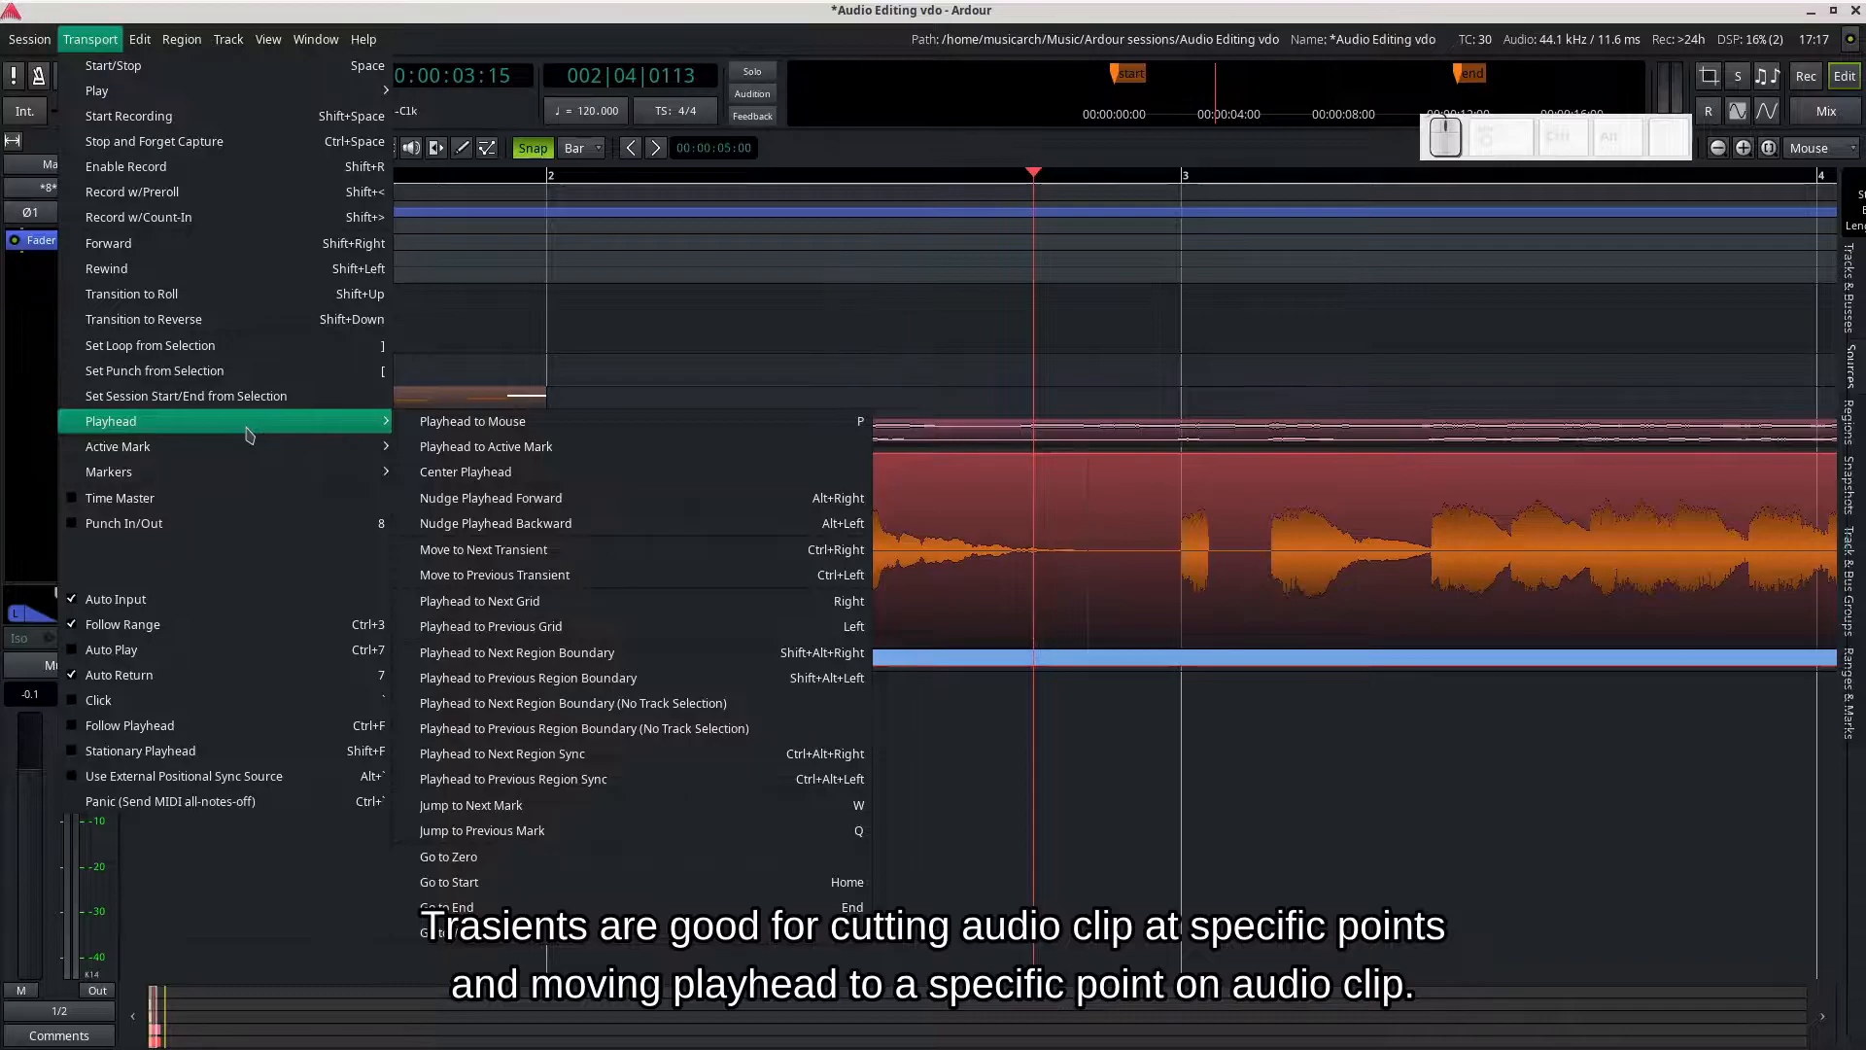
pyautogui.moveTo(379, 422)
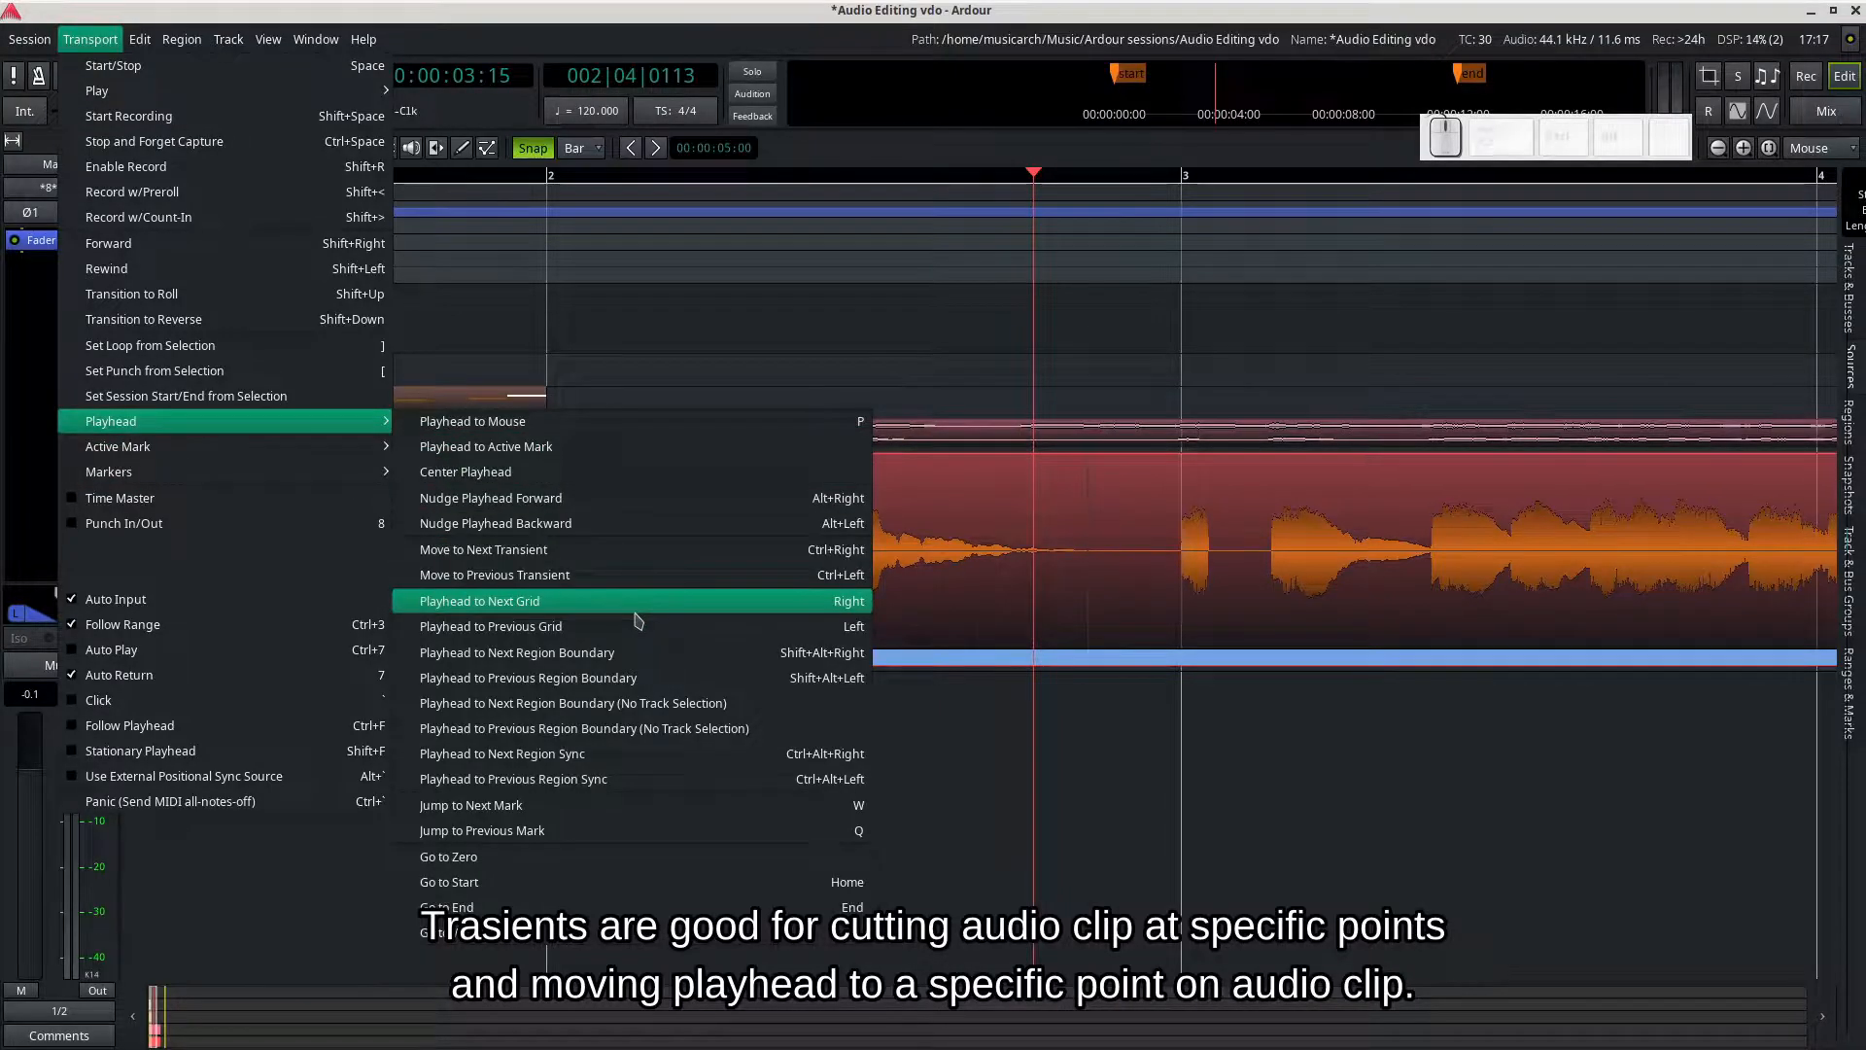
pyautogui.click(643, 556)
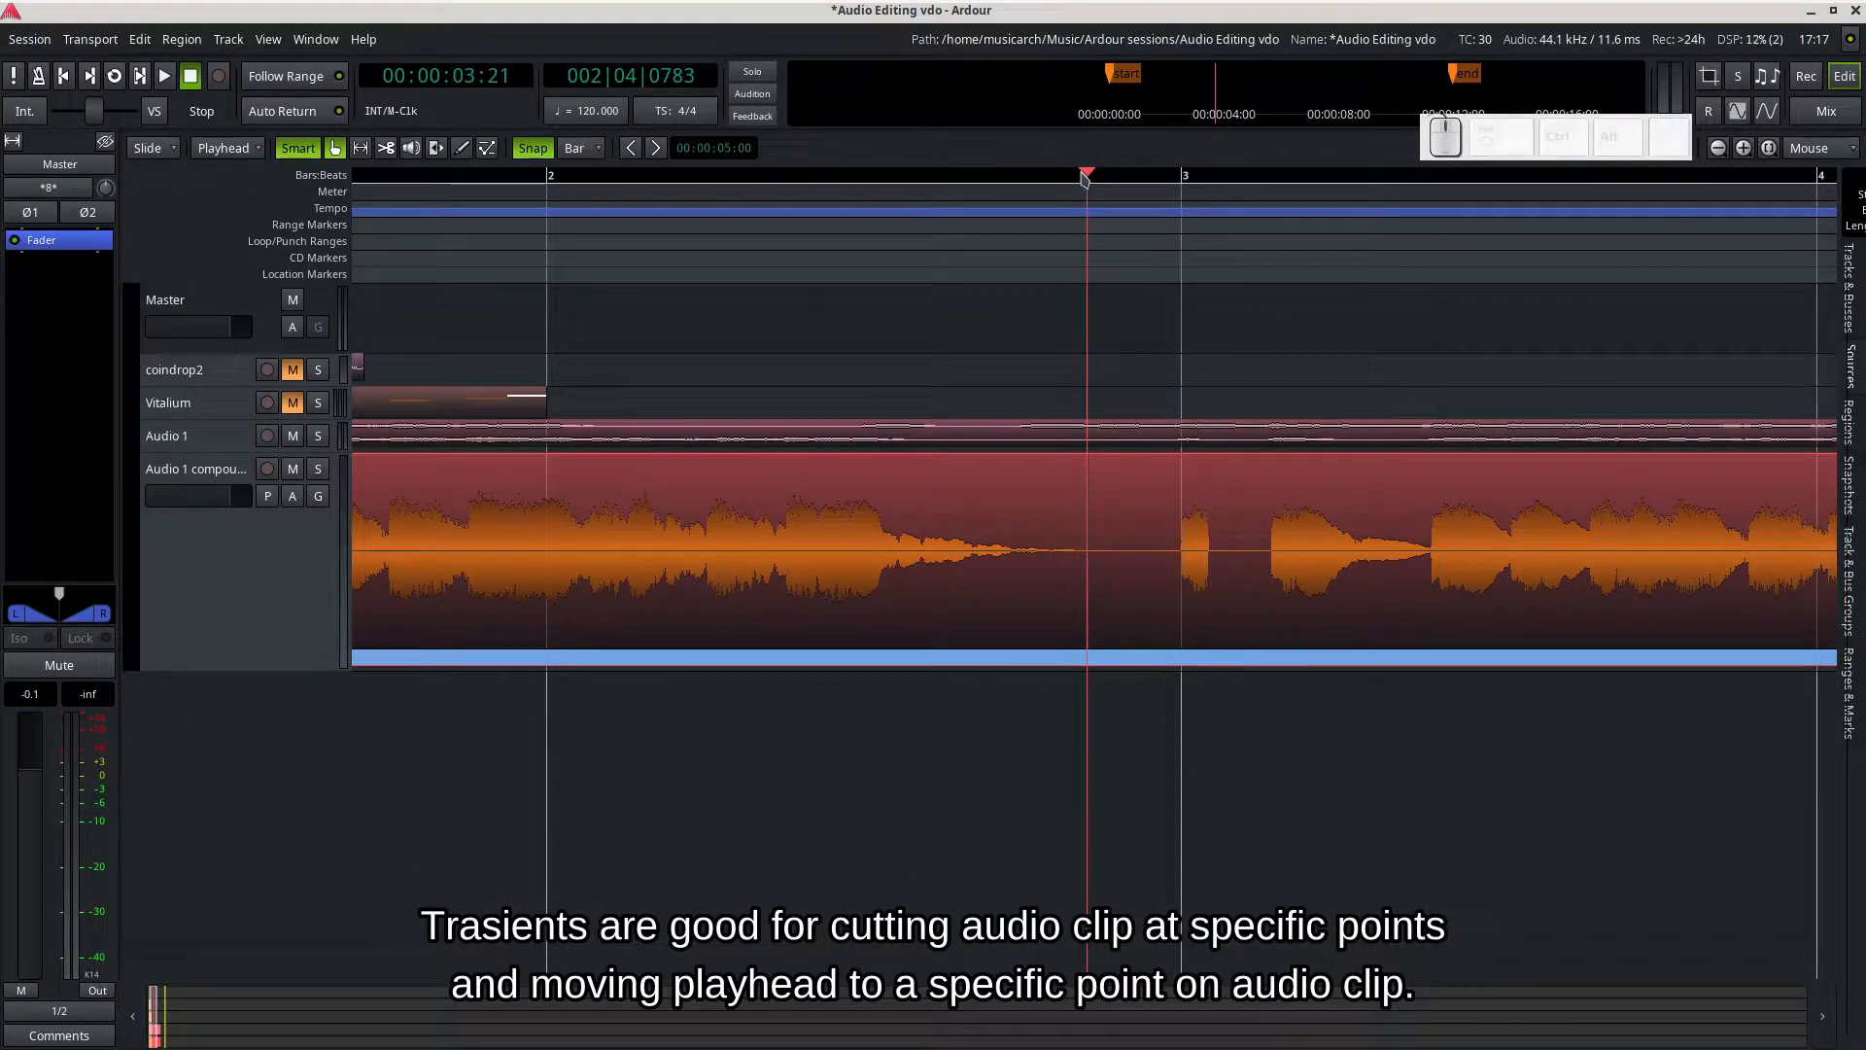
# Step: Move the playhead to bar 3 and send it back to the previous transient
pyautogui.moveTo(1085, 175); pyautogui.dragTo(1182, 175)
pyautogui.click(91, 39)
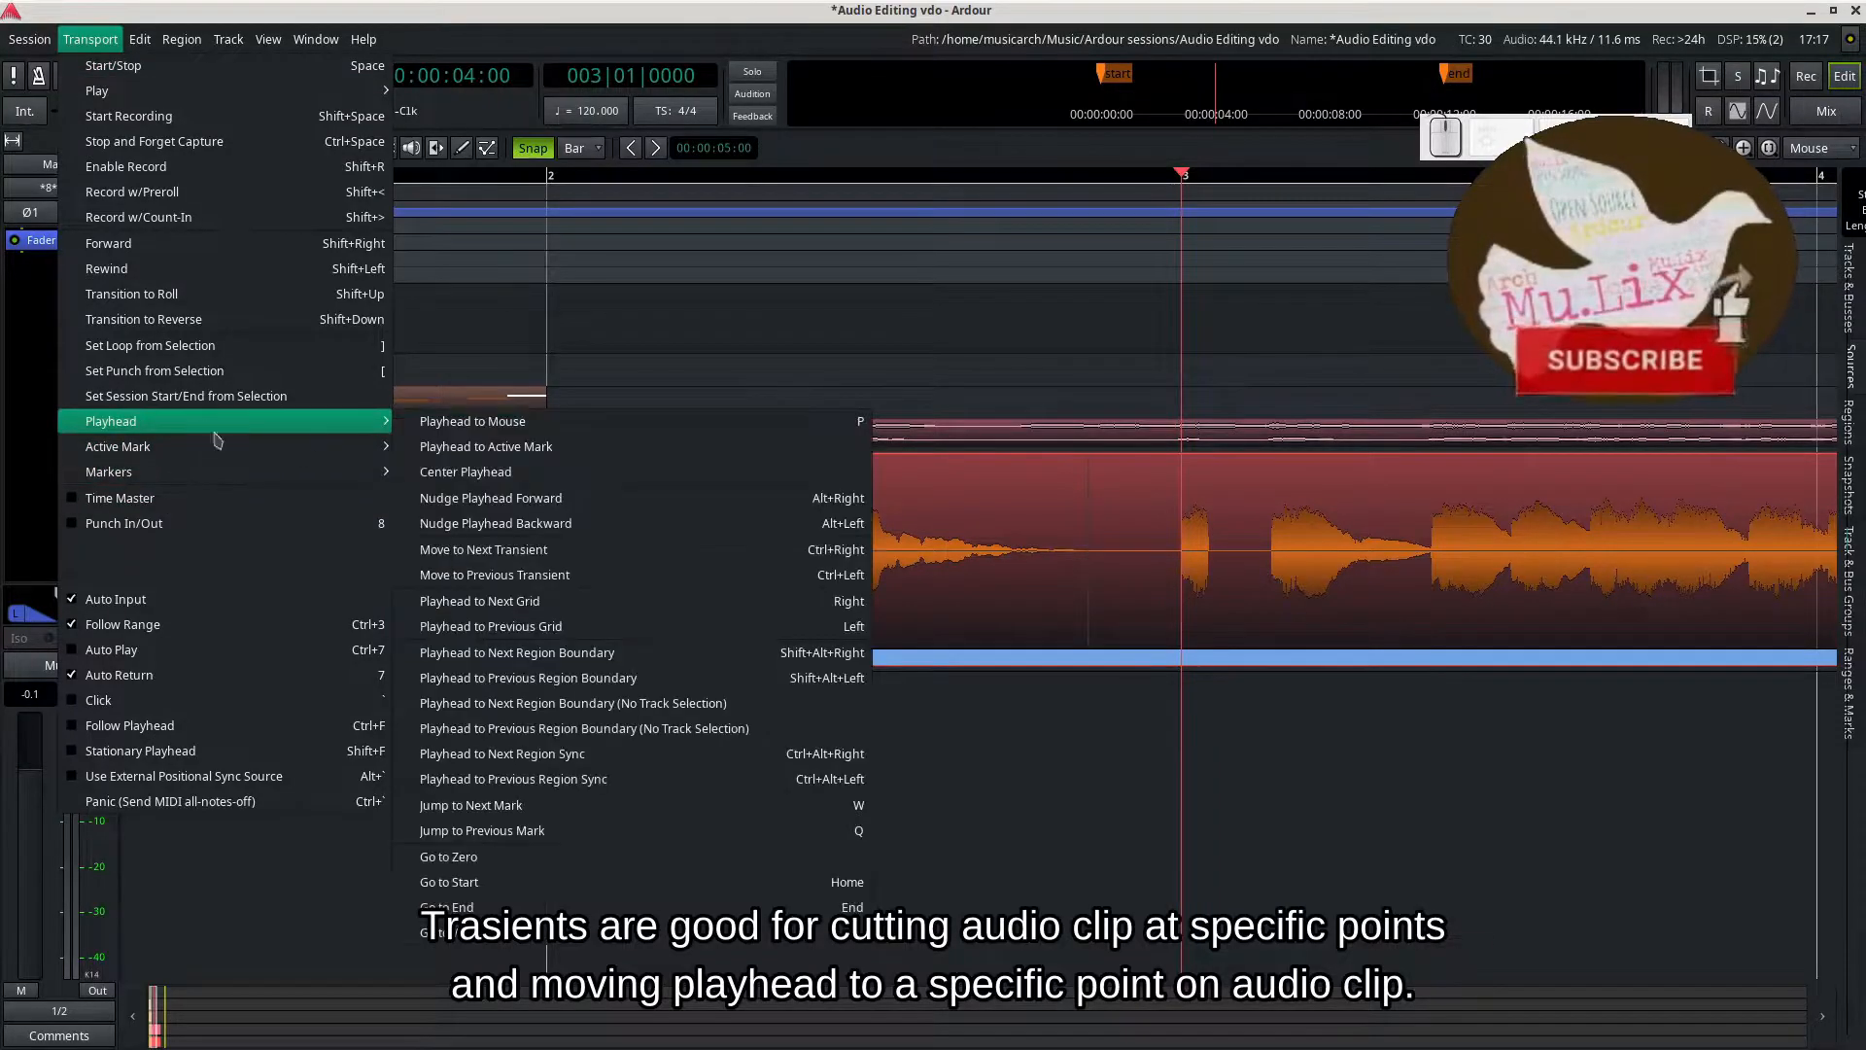
pyautogui.click(630, 578)
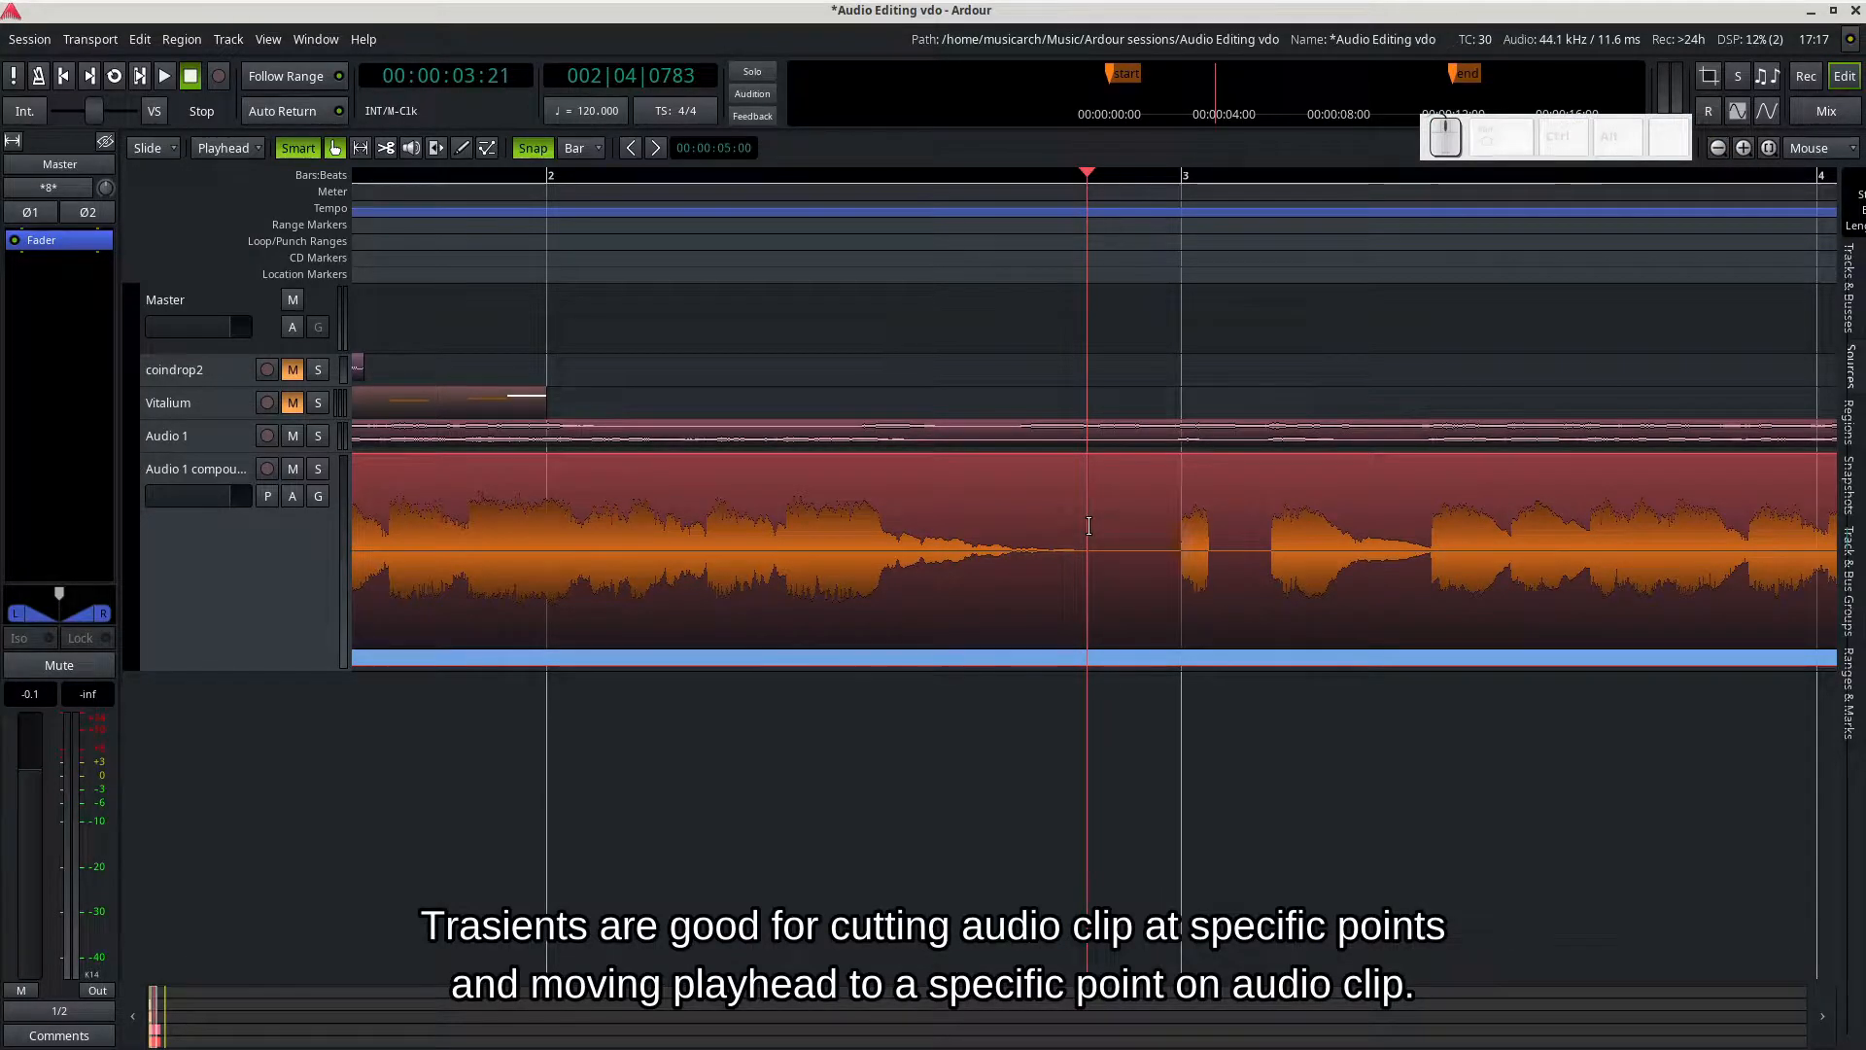
# Step: Move the playhead to about 00:00:03:10 and split the Audio 1 compound region at percussion onsets
pyautogui.press('-')
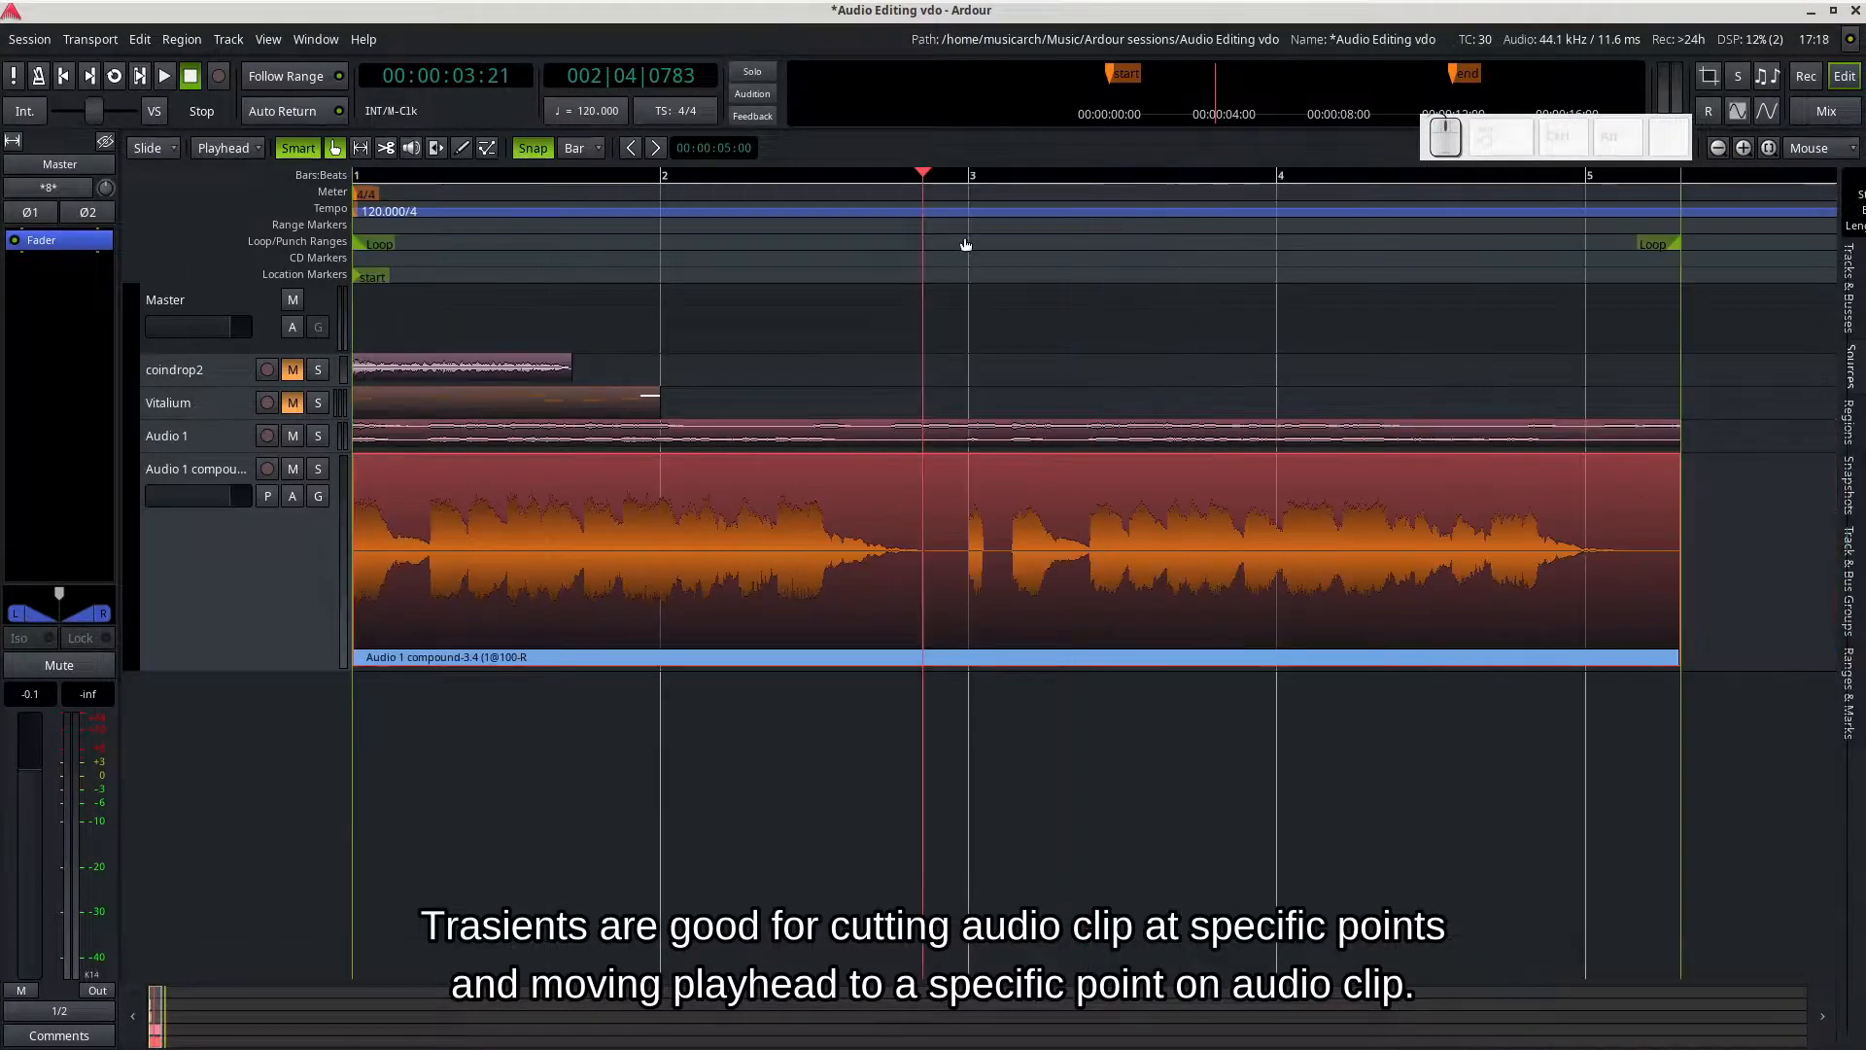
pyautogui.moveTo(923, 184); pyautogui.dragTo(870, 192)
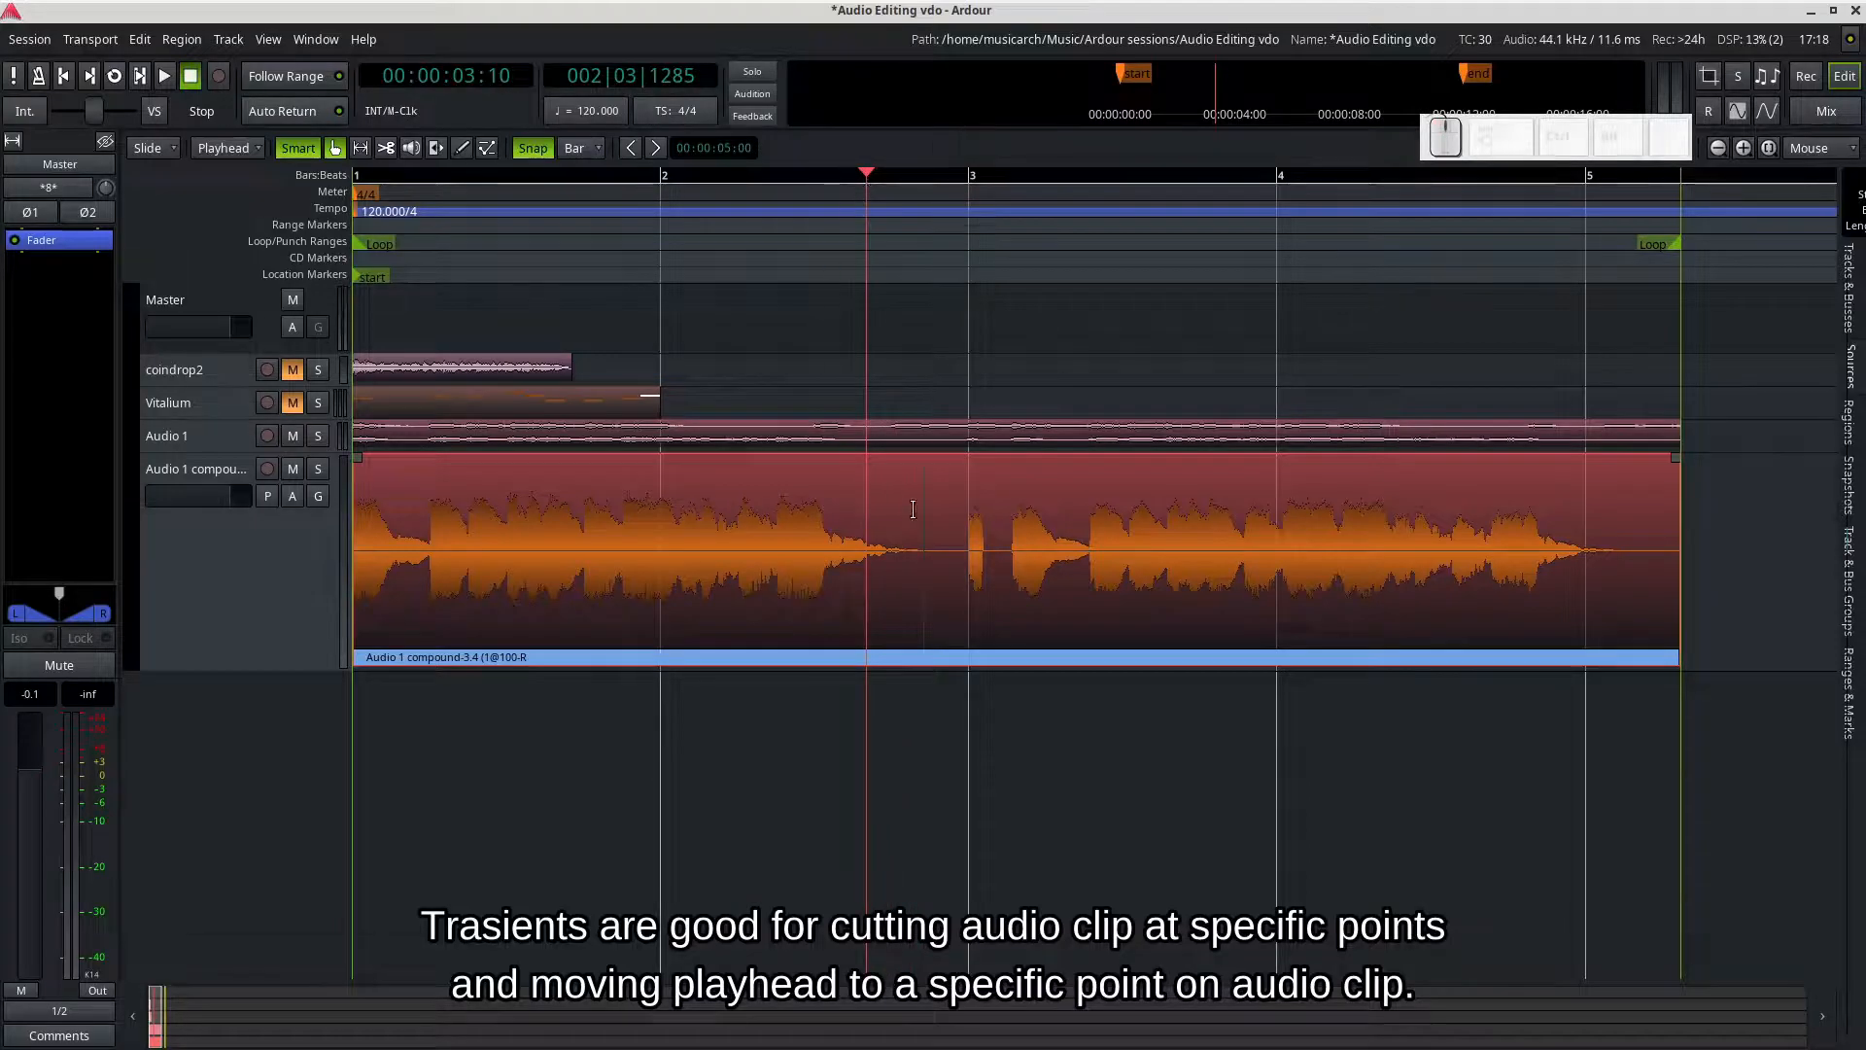
pyautogui.rightClick(943, 549)
pyautogui.moveTo(1193, 564)
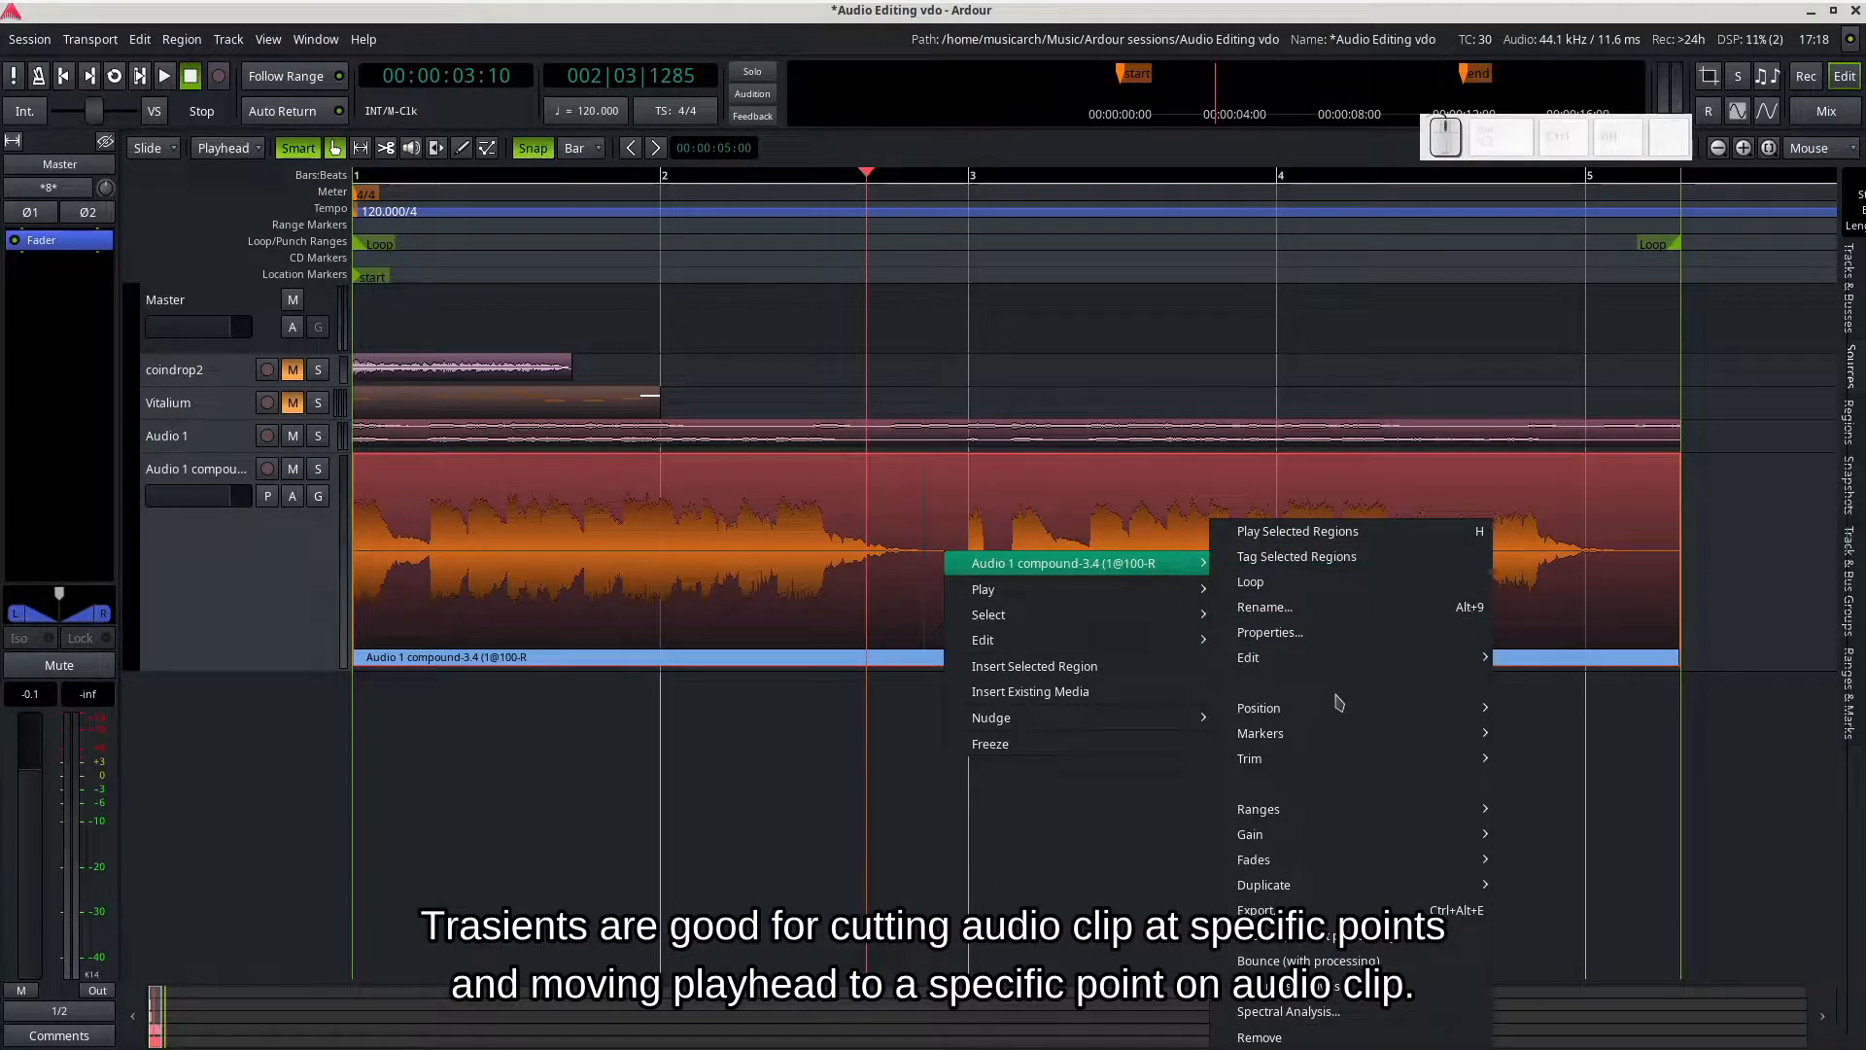
pyautogui.moveTo(1364, 662)
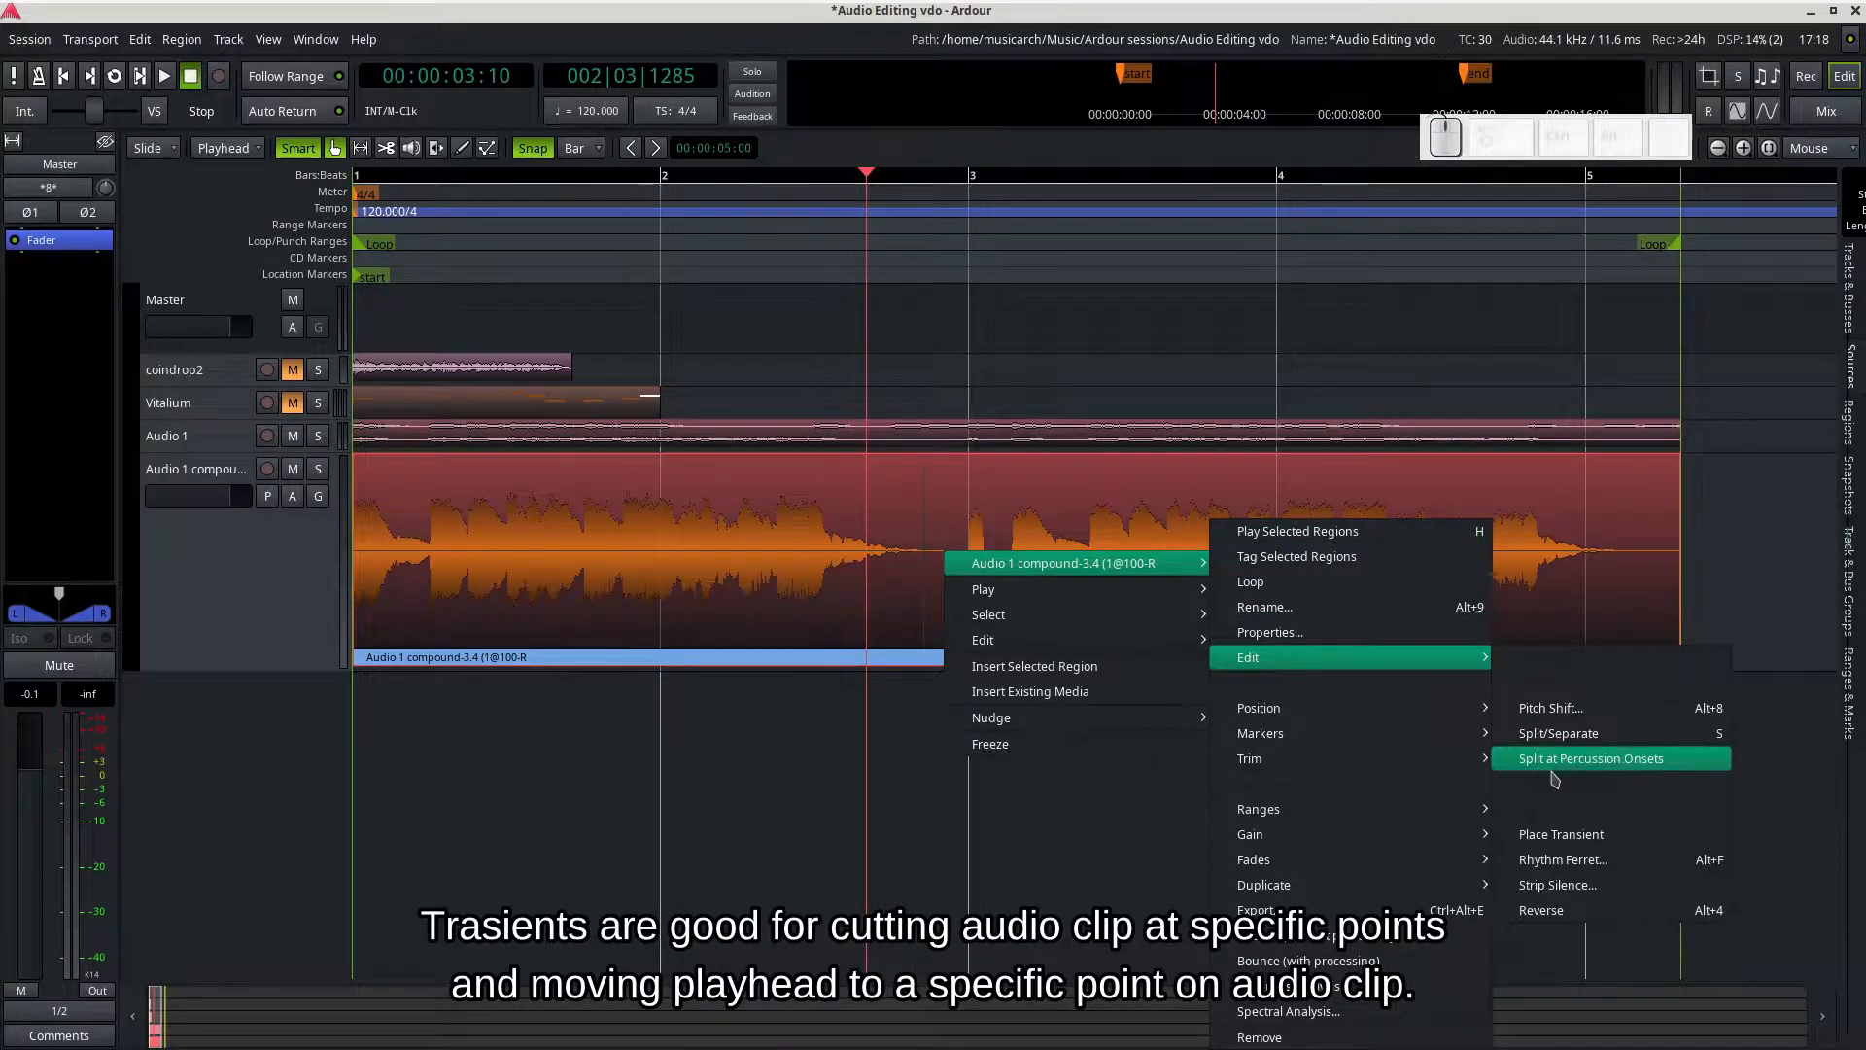
pyautogui.click(1647, 763)
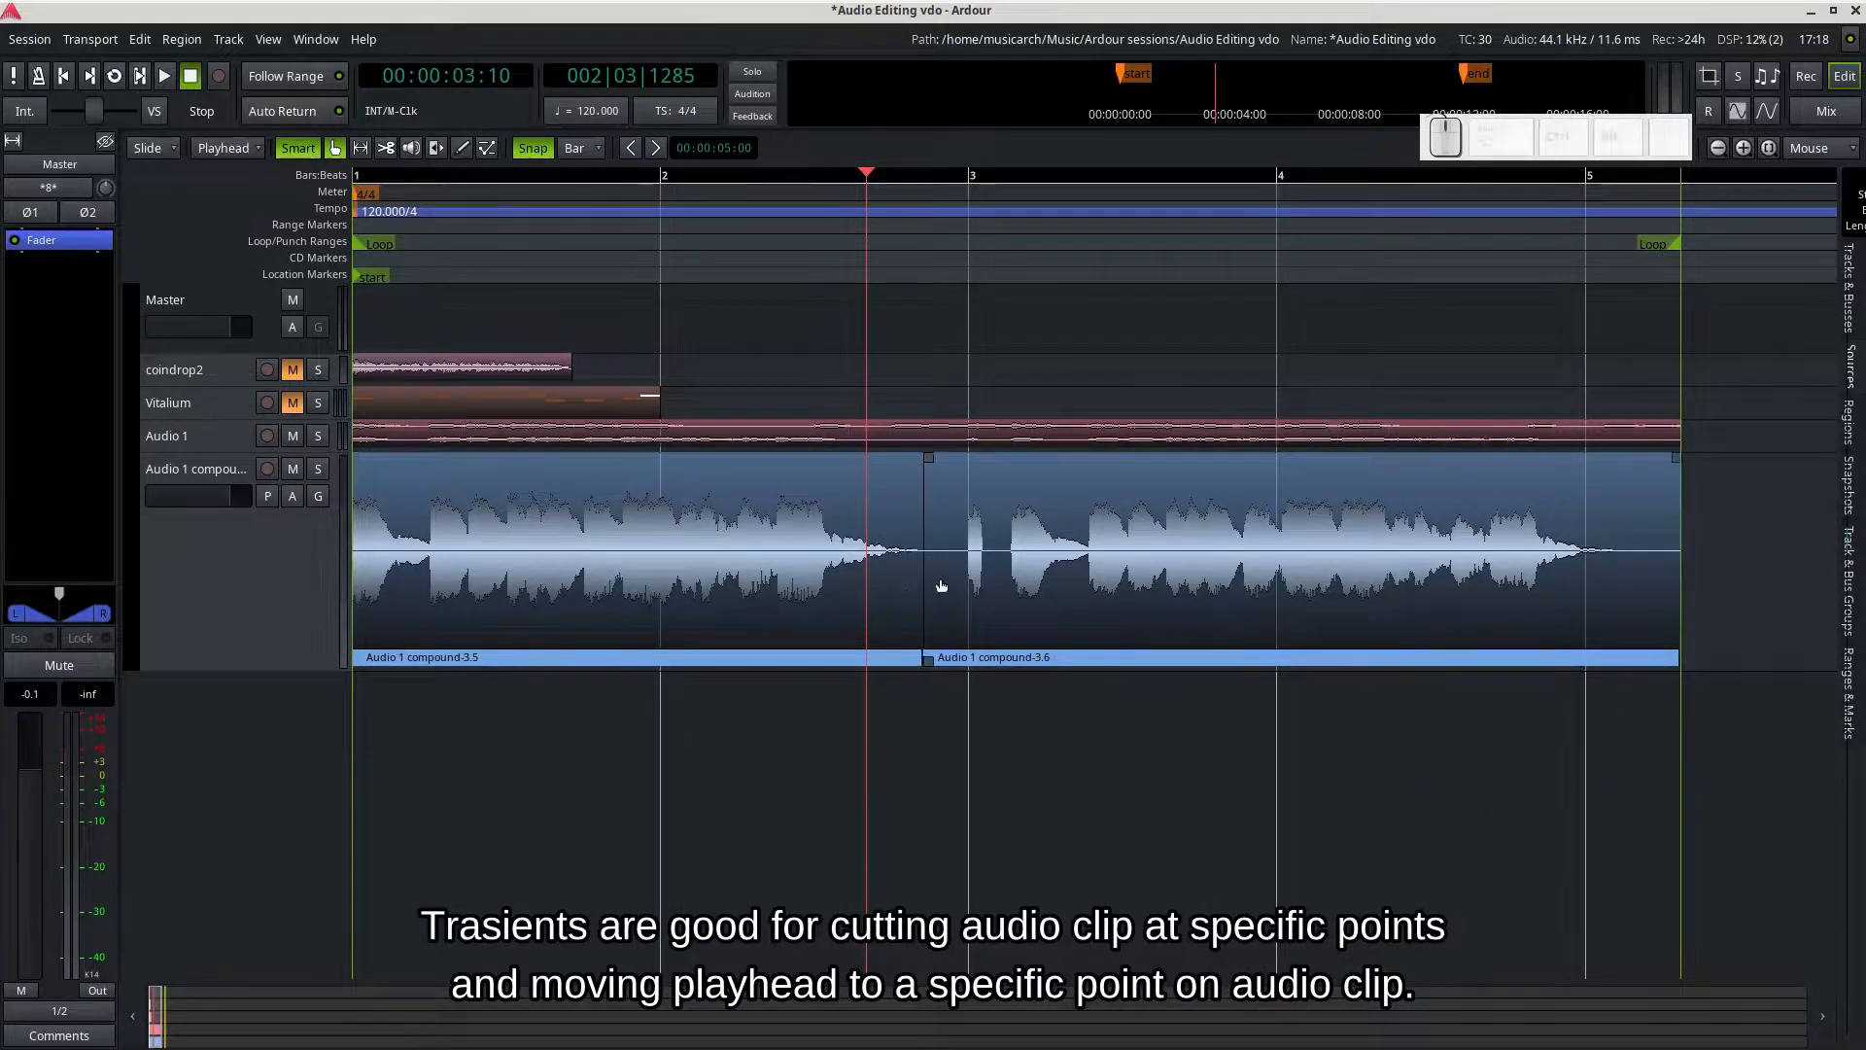
# Step: Select the second piece of the split compound region, and undo the split
pyautogui.moveTo(1101, 601)
pyautogui.mouseDown()
pyautogui.moveTo(1338, 612)
pyautogui.moveTo(1109, 616)
pyautogui.mouseUp()
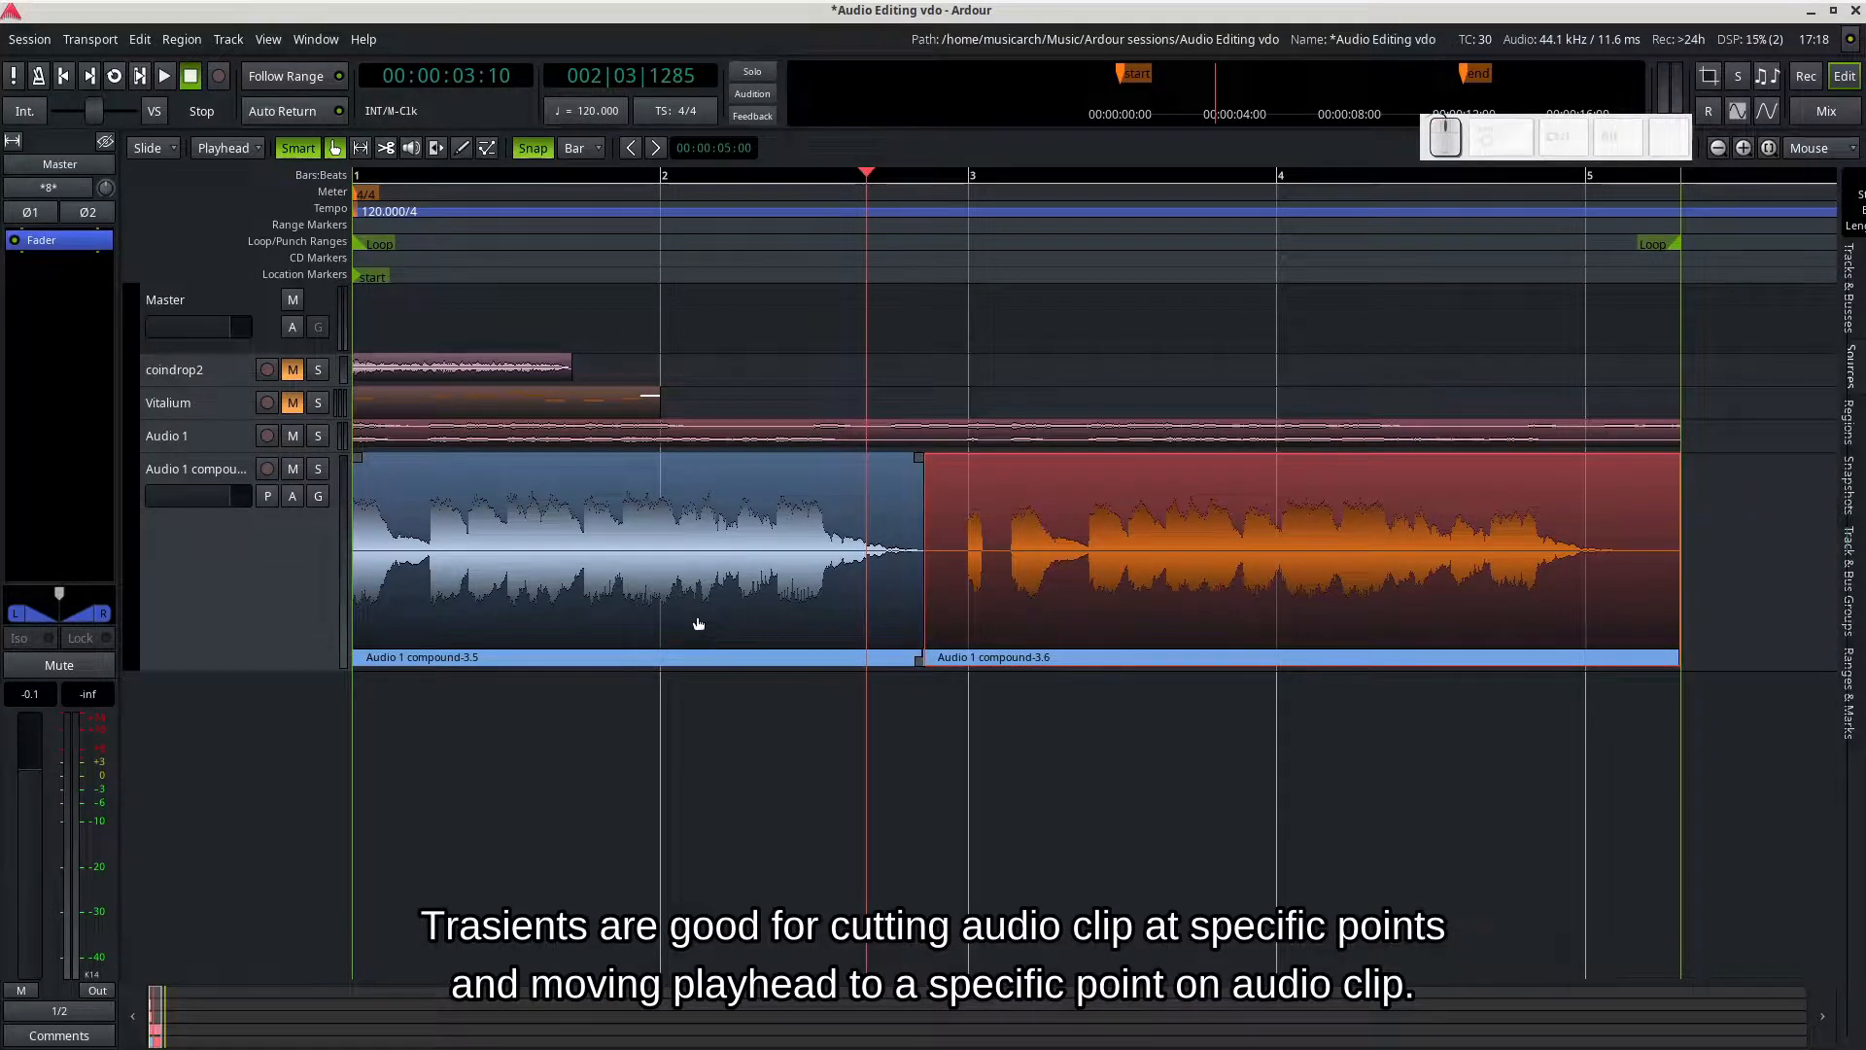
pyautogui.hotkey('ctrl', 'z')
# Step: Return the playhead to the session start and open Strip Silence for the Audio 1 compound region
pyautogui.press('Home')
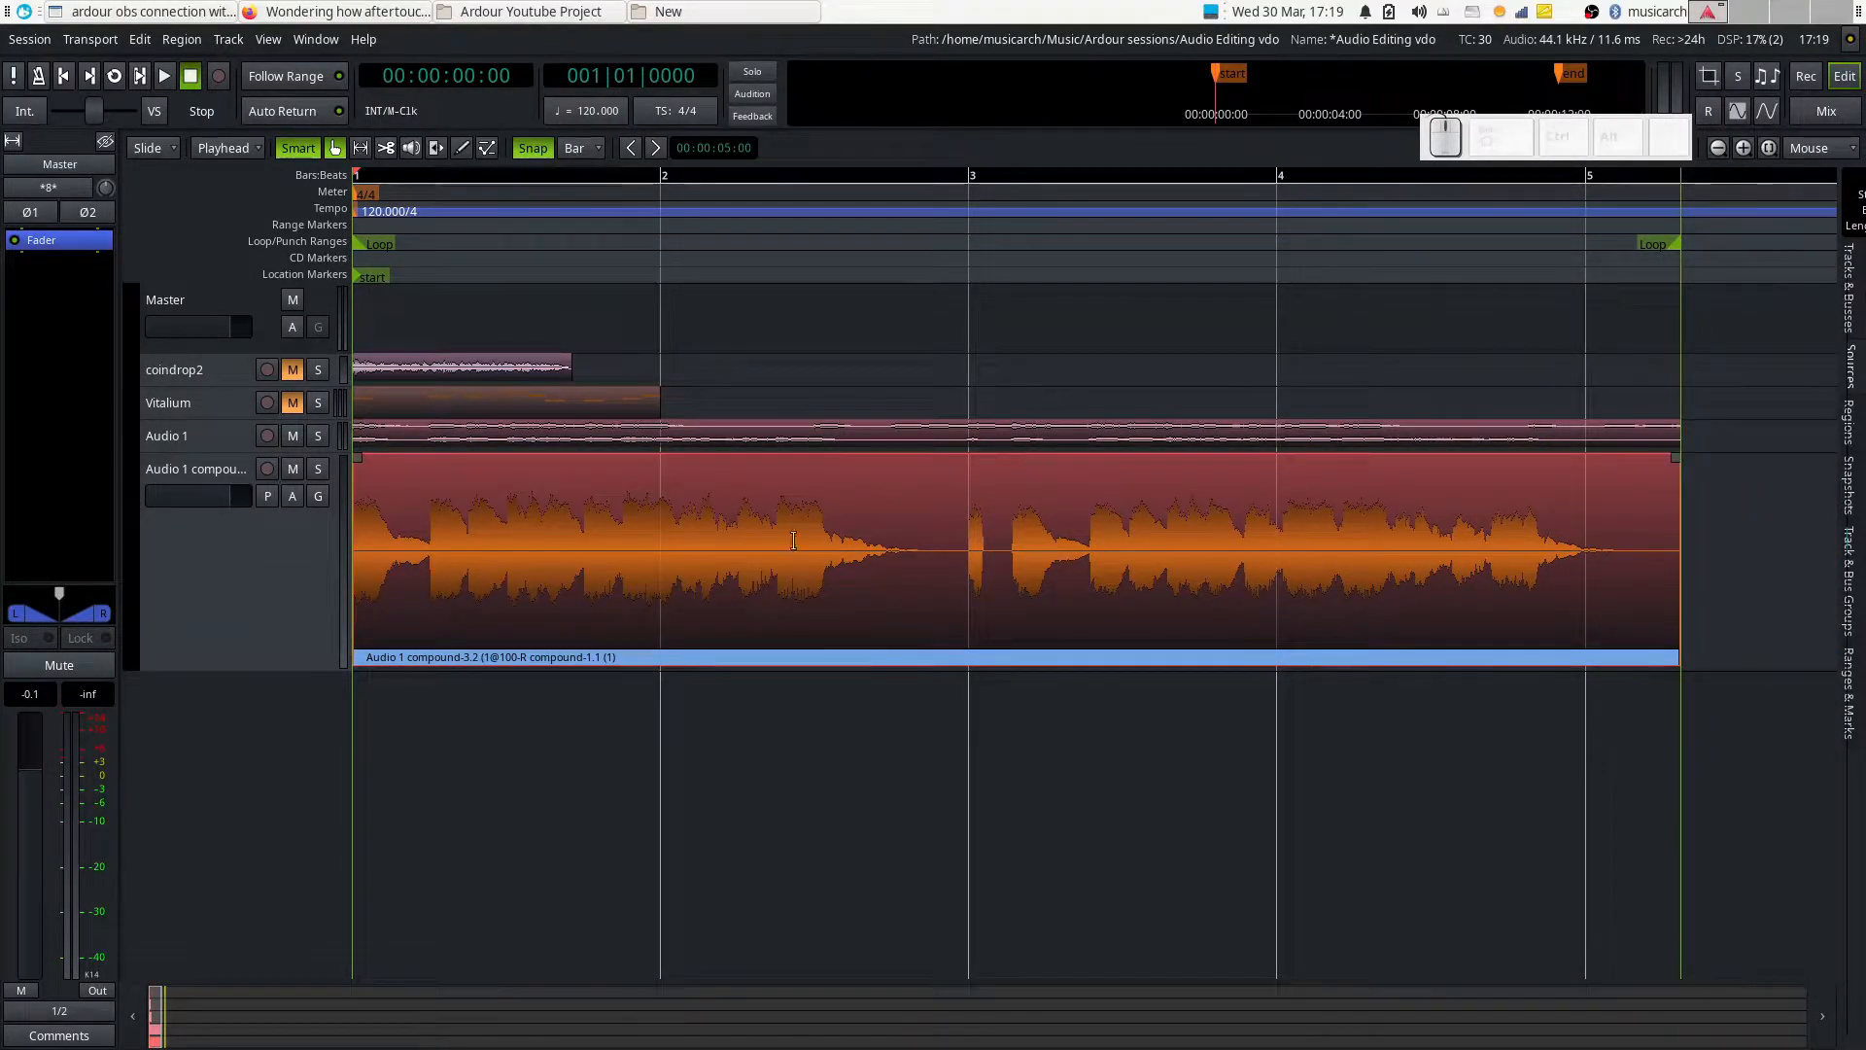
pyautogui.rightClick(1061, 535)
pyautogui.moveTo(1263, 543)
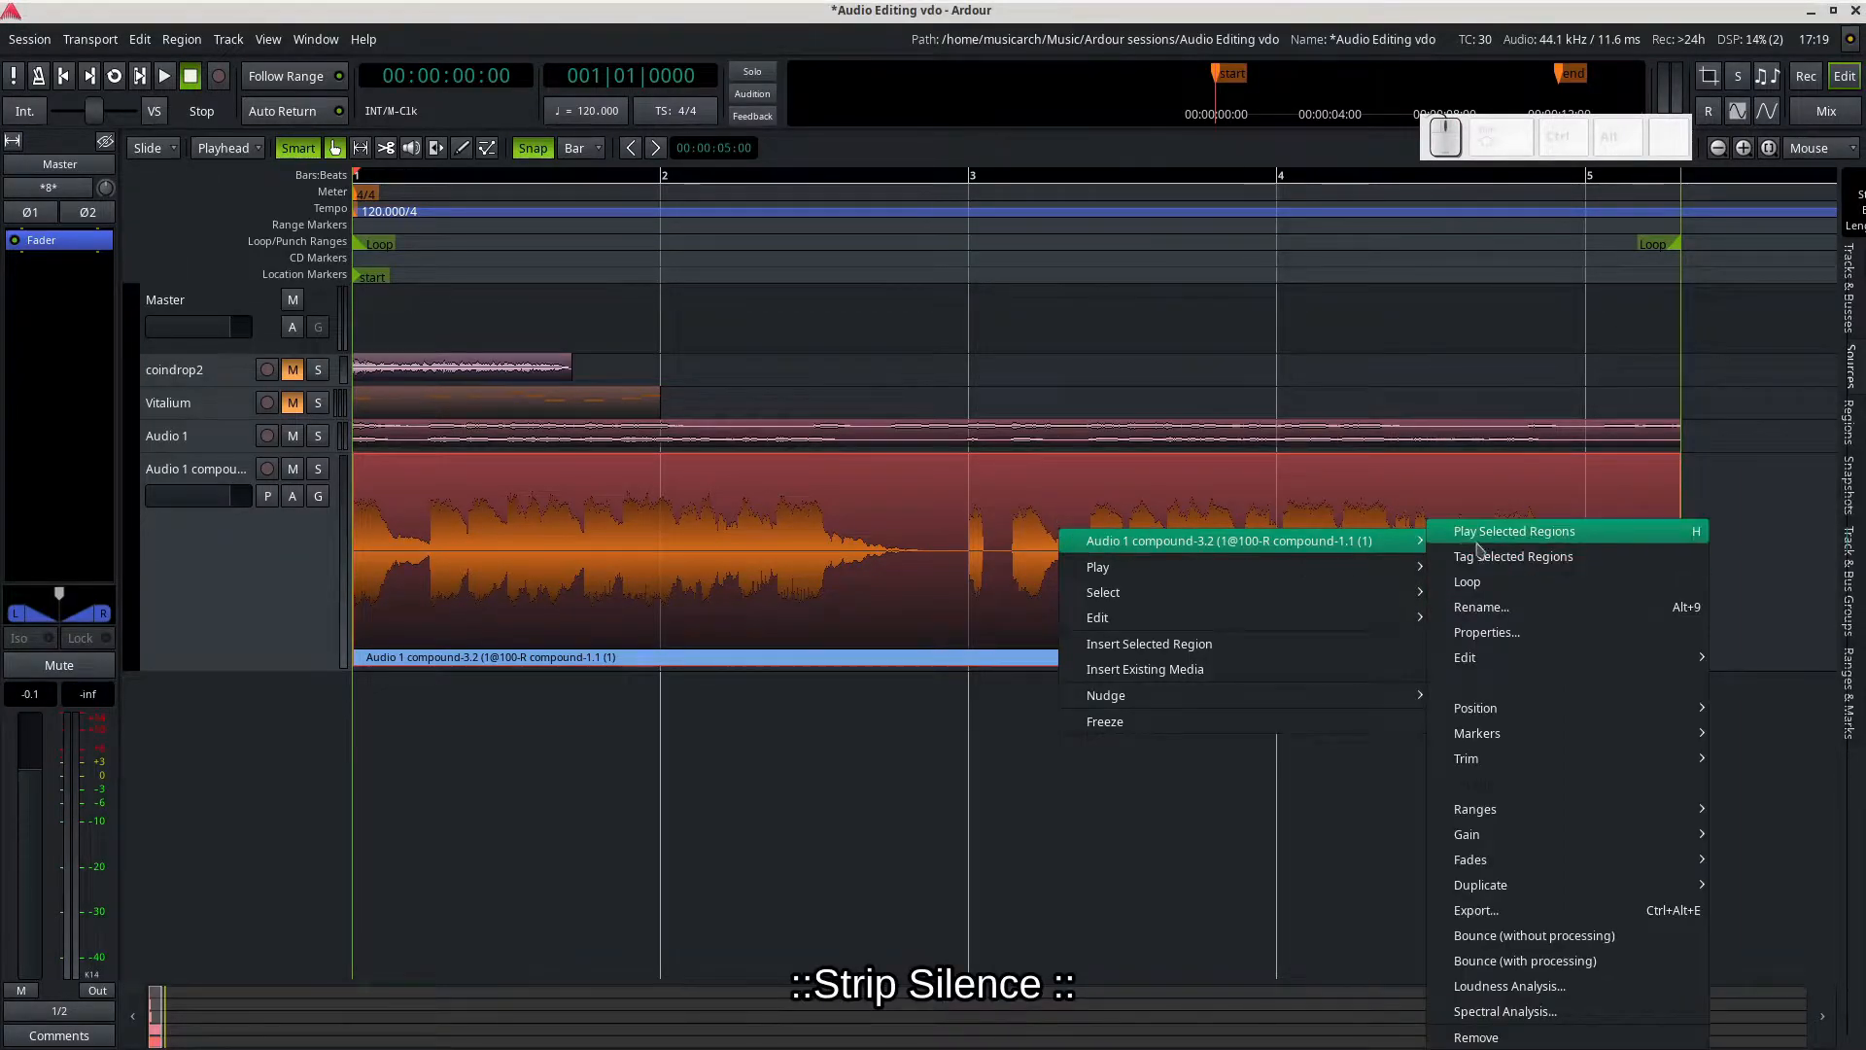
pyautogui.moveTo(1478, 659)
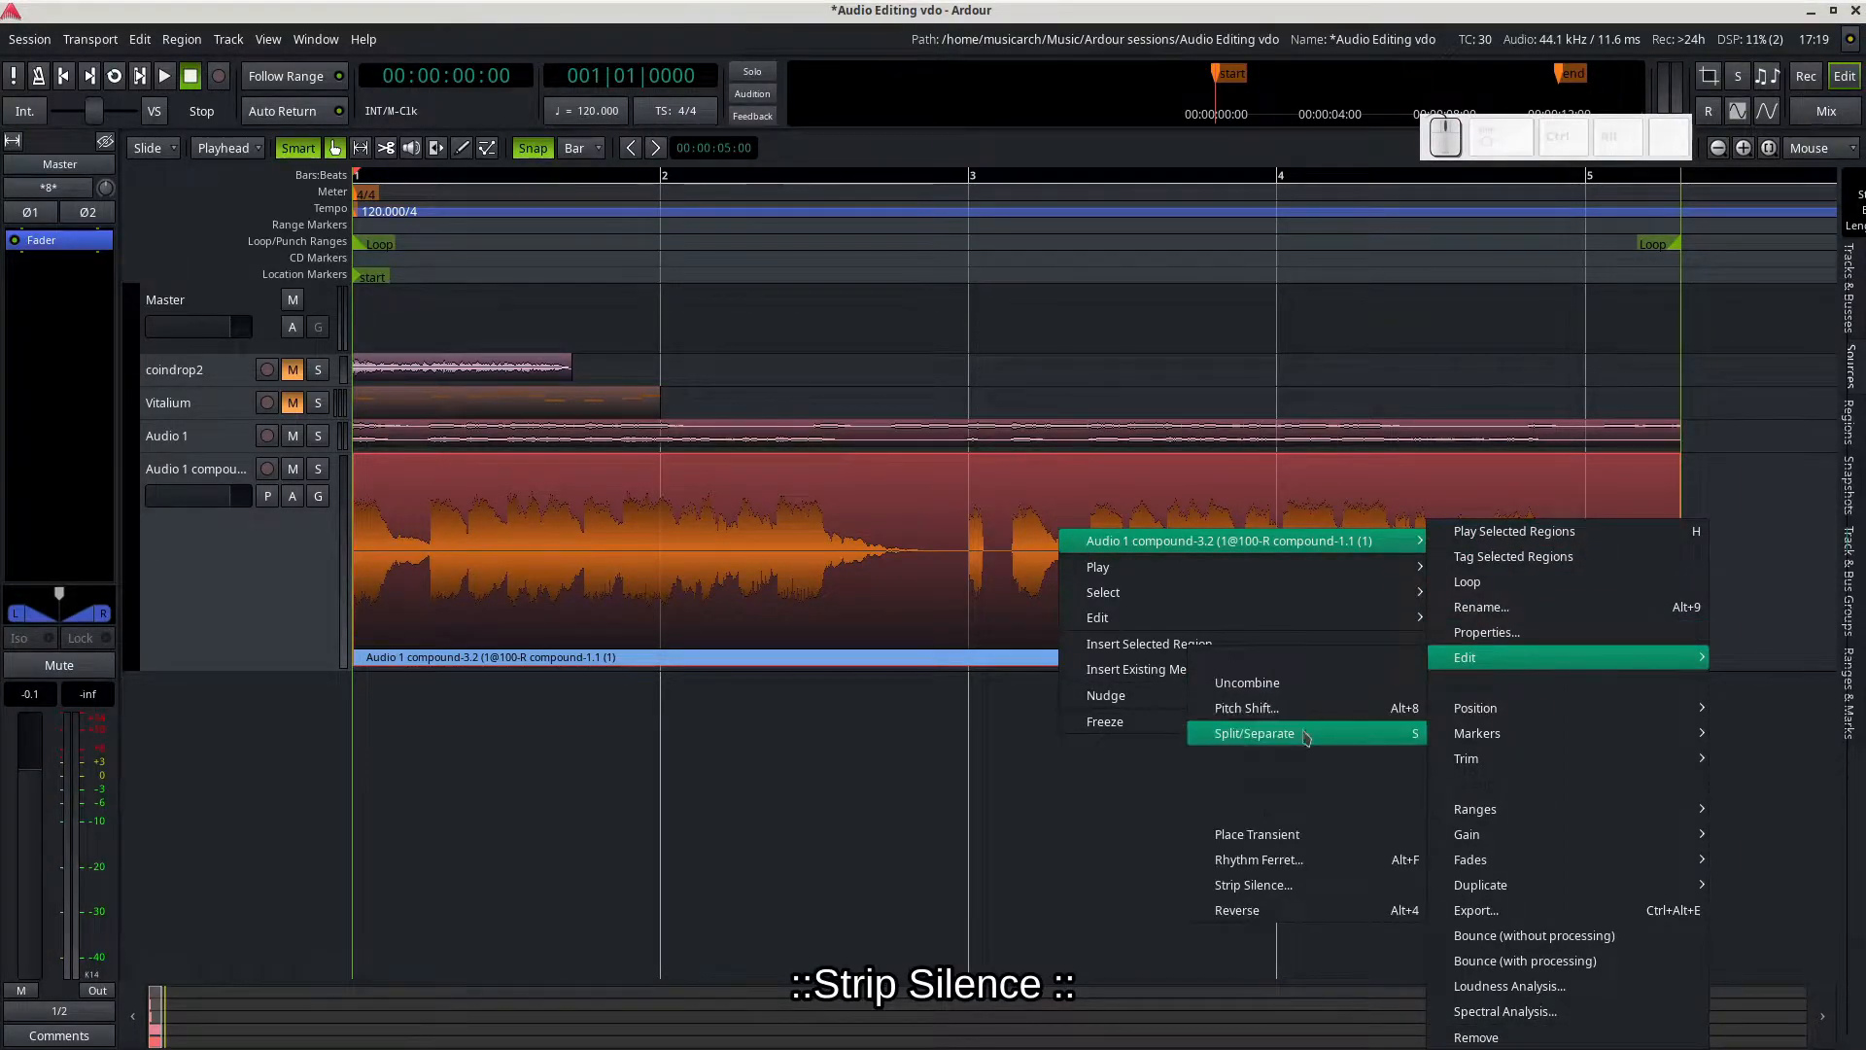
pyautogui.click(1253, 884)
pyautogui.moveTo(836, 247); pyautogui.dragTo(854, 250)
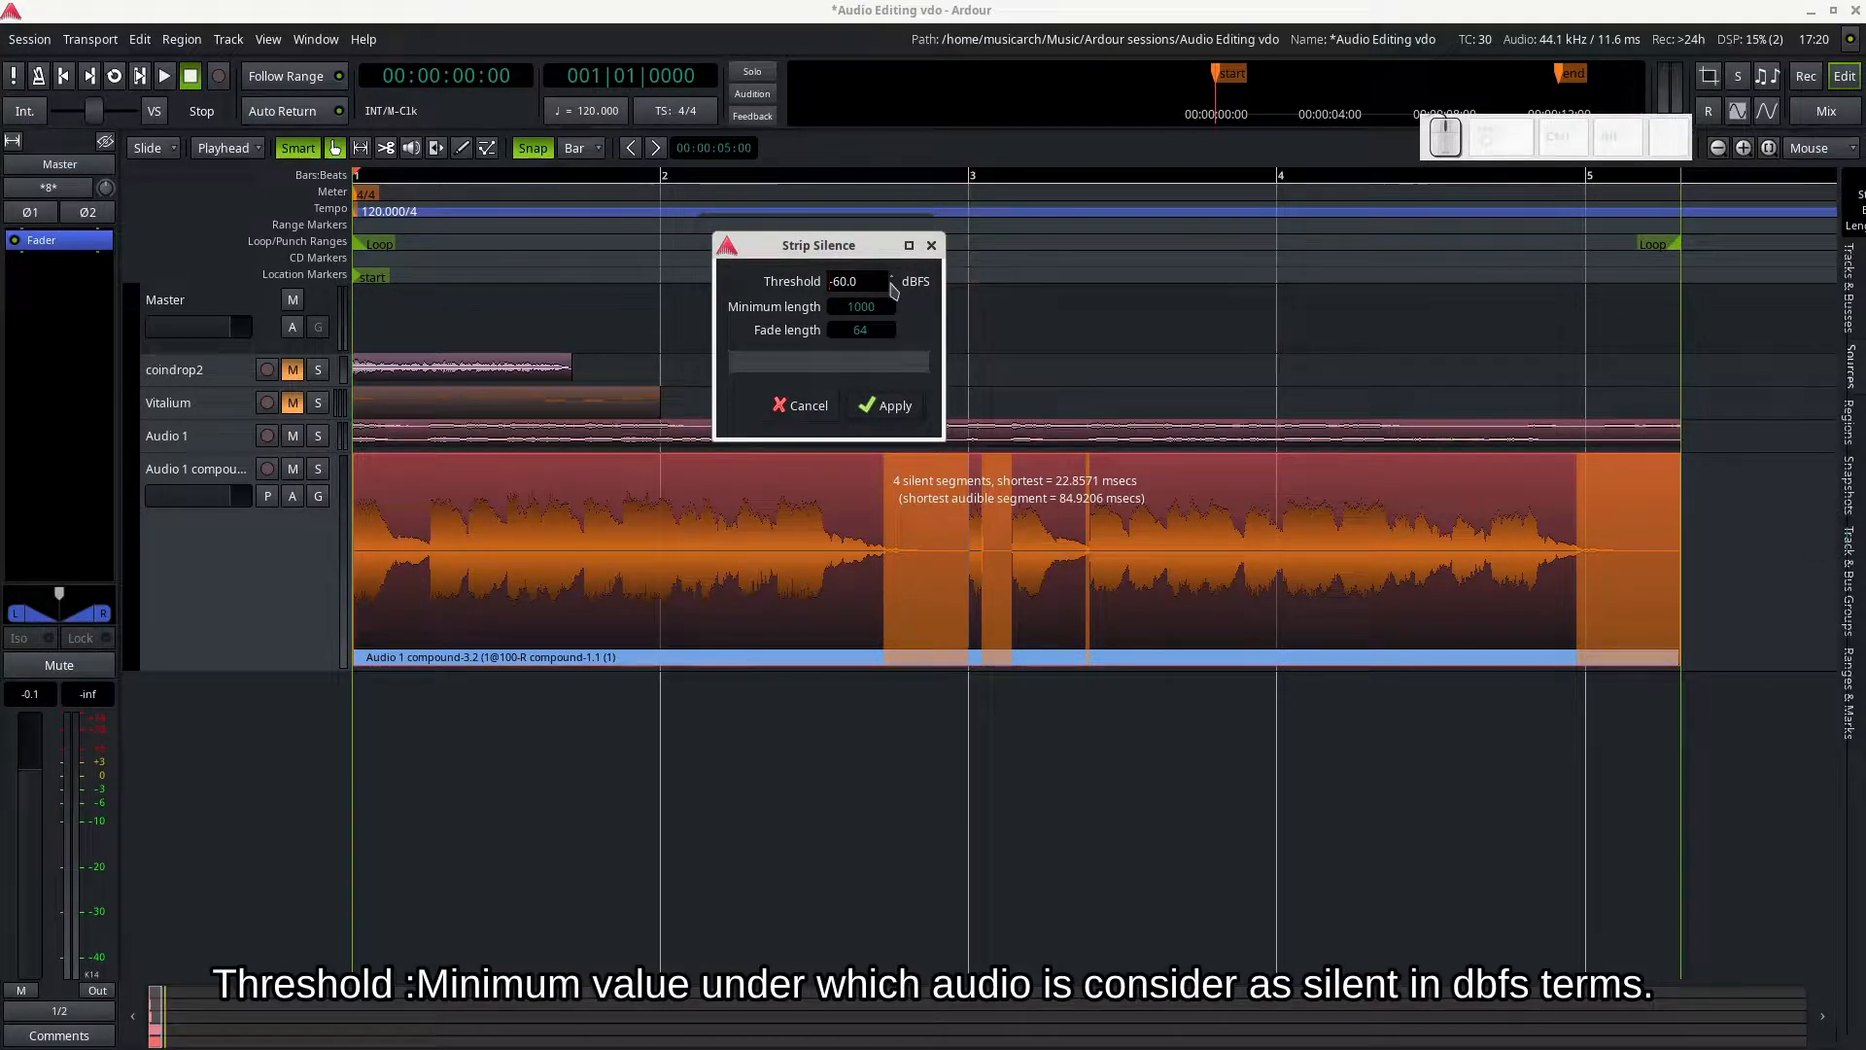
# Step: Try a Strip Silence threshold of -41 dBFS
pyautogui.scroll(5, 892, 289)
pyautogui.scroll(7, 892, 288)
pyautogui.scroll(7, 893, 289)
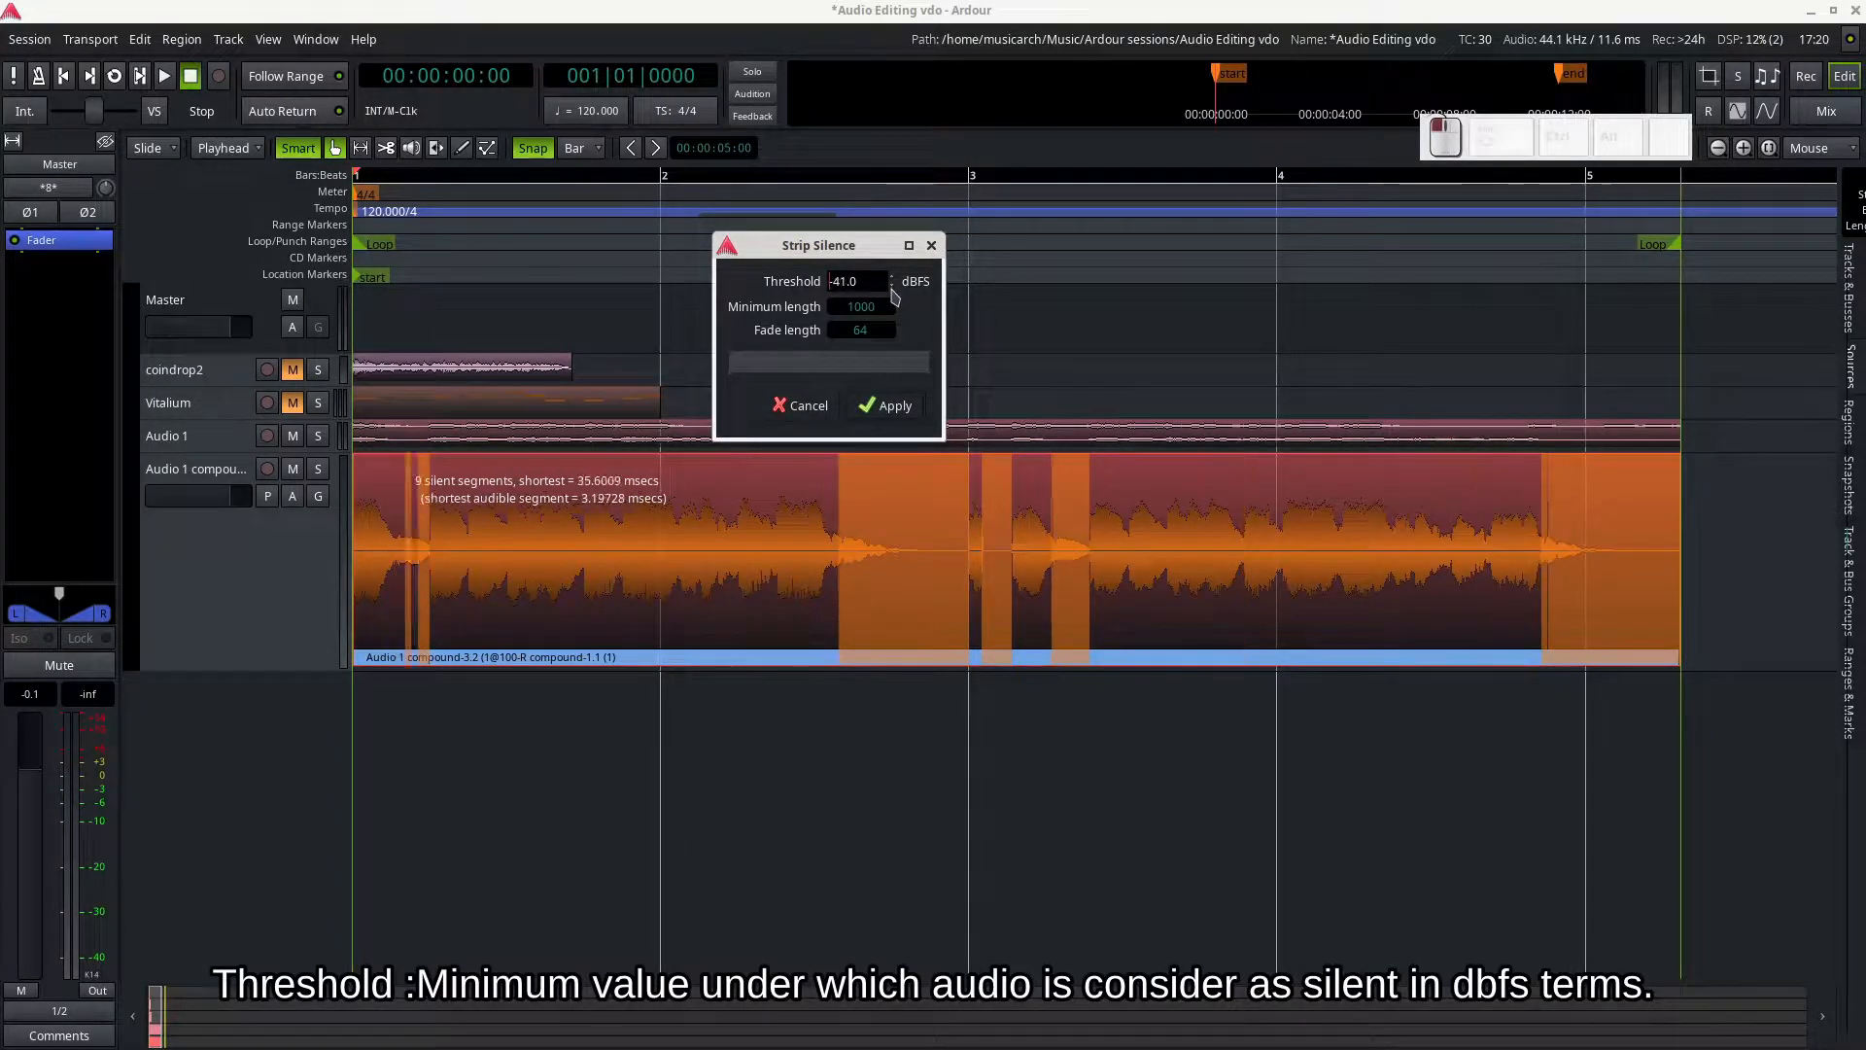
# Step: Set the Strip Silence threshold to -70 dBFS
pyautogui.scroll(-19, 893, 289)
pyautogui.scroll(-8, 892, 290)
pyautogui.scroll(-2, 894, 295)
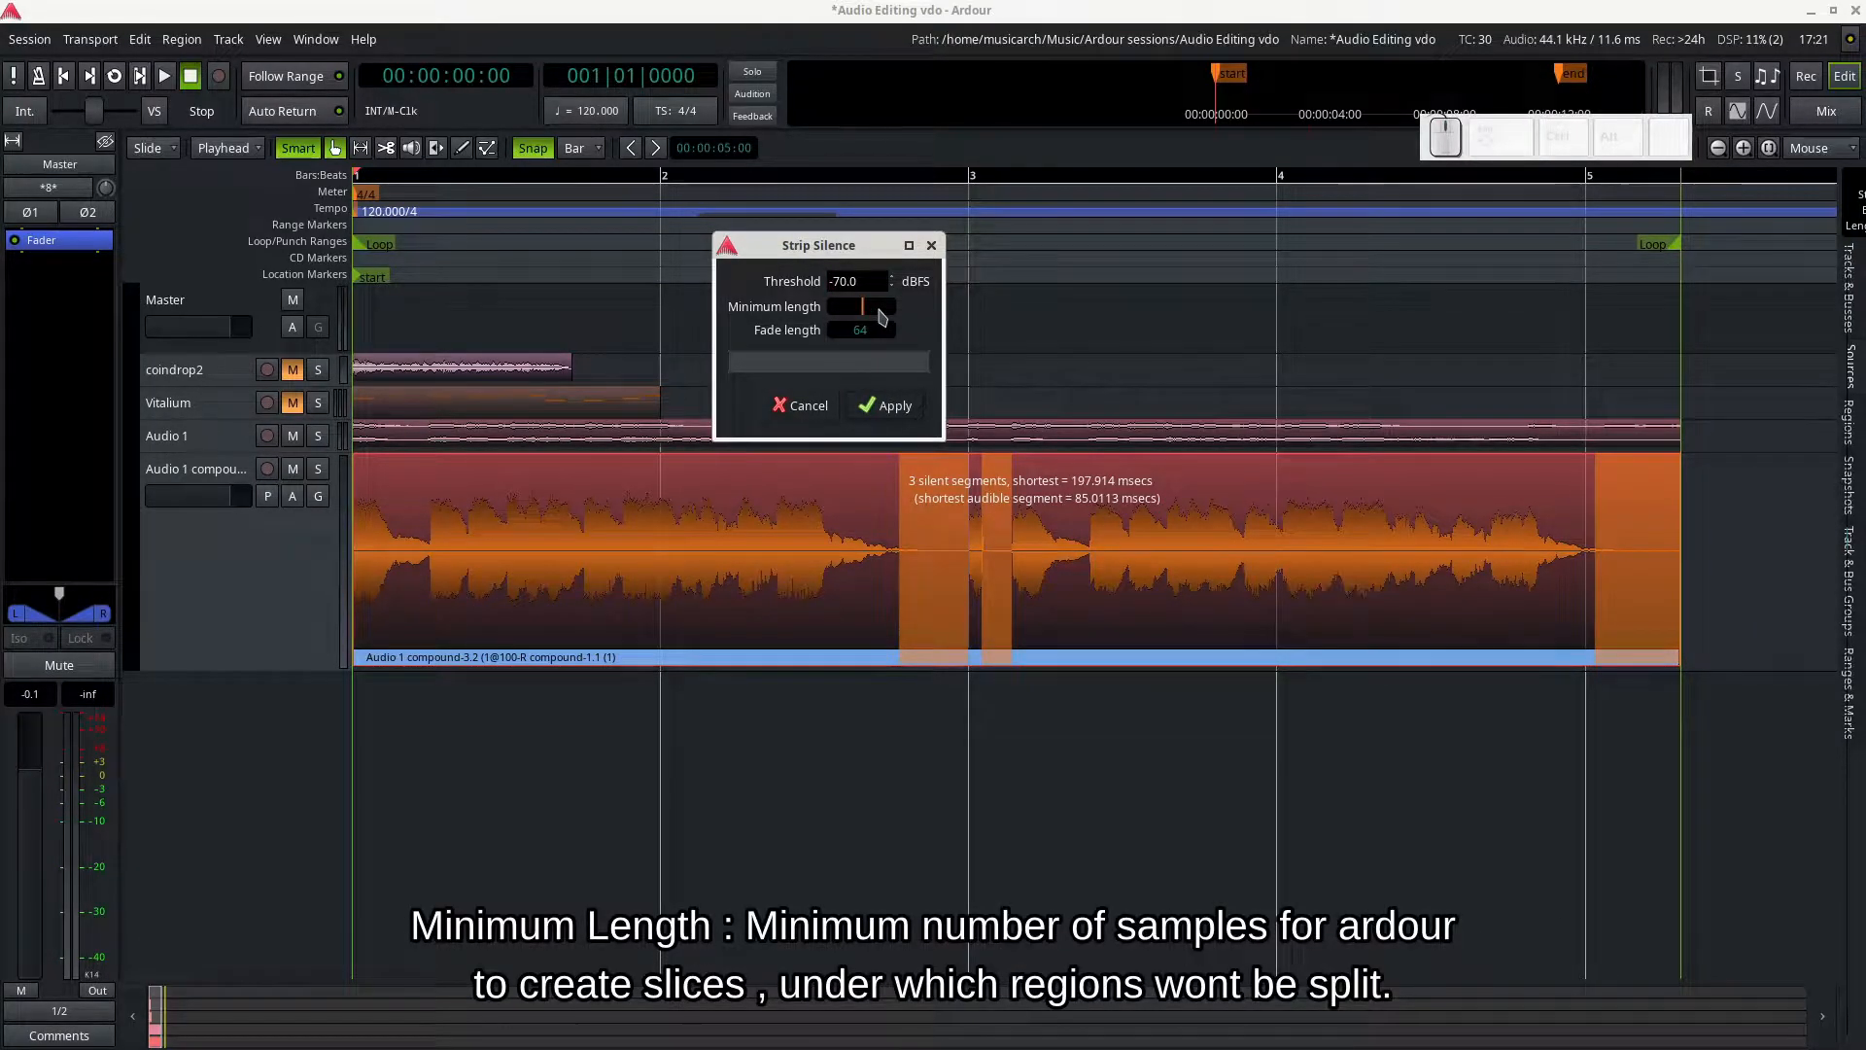
# Step: Strip the silence from the compound region using a minimum length of 2000 and a fade length of 100
pyautogui.write('200')
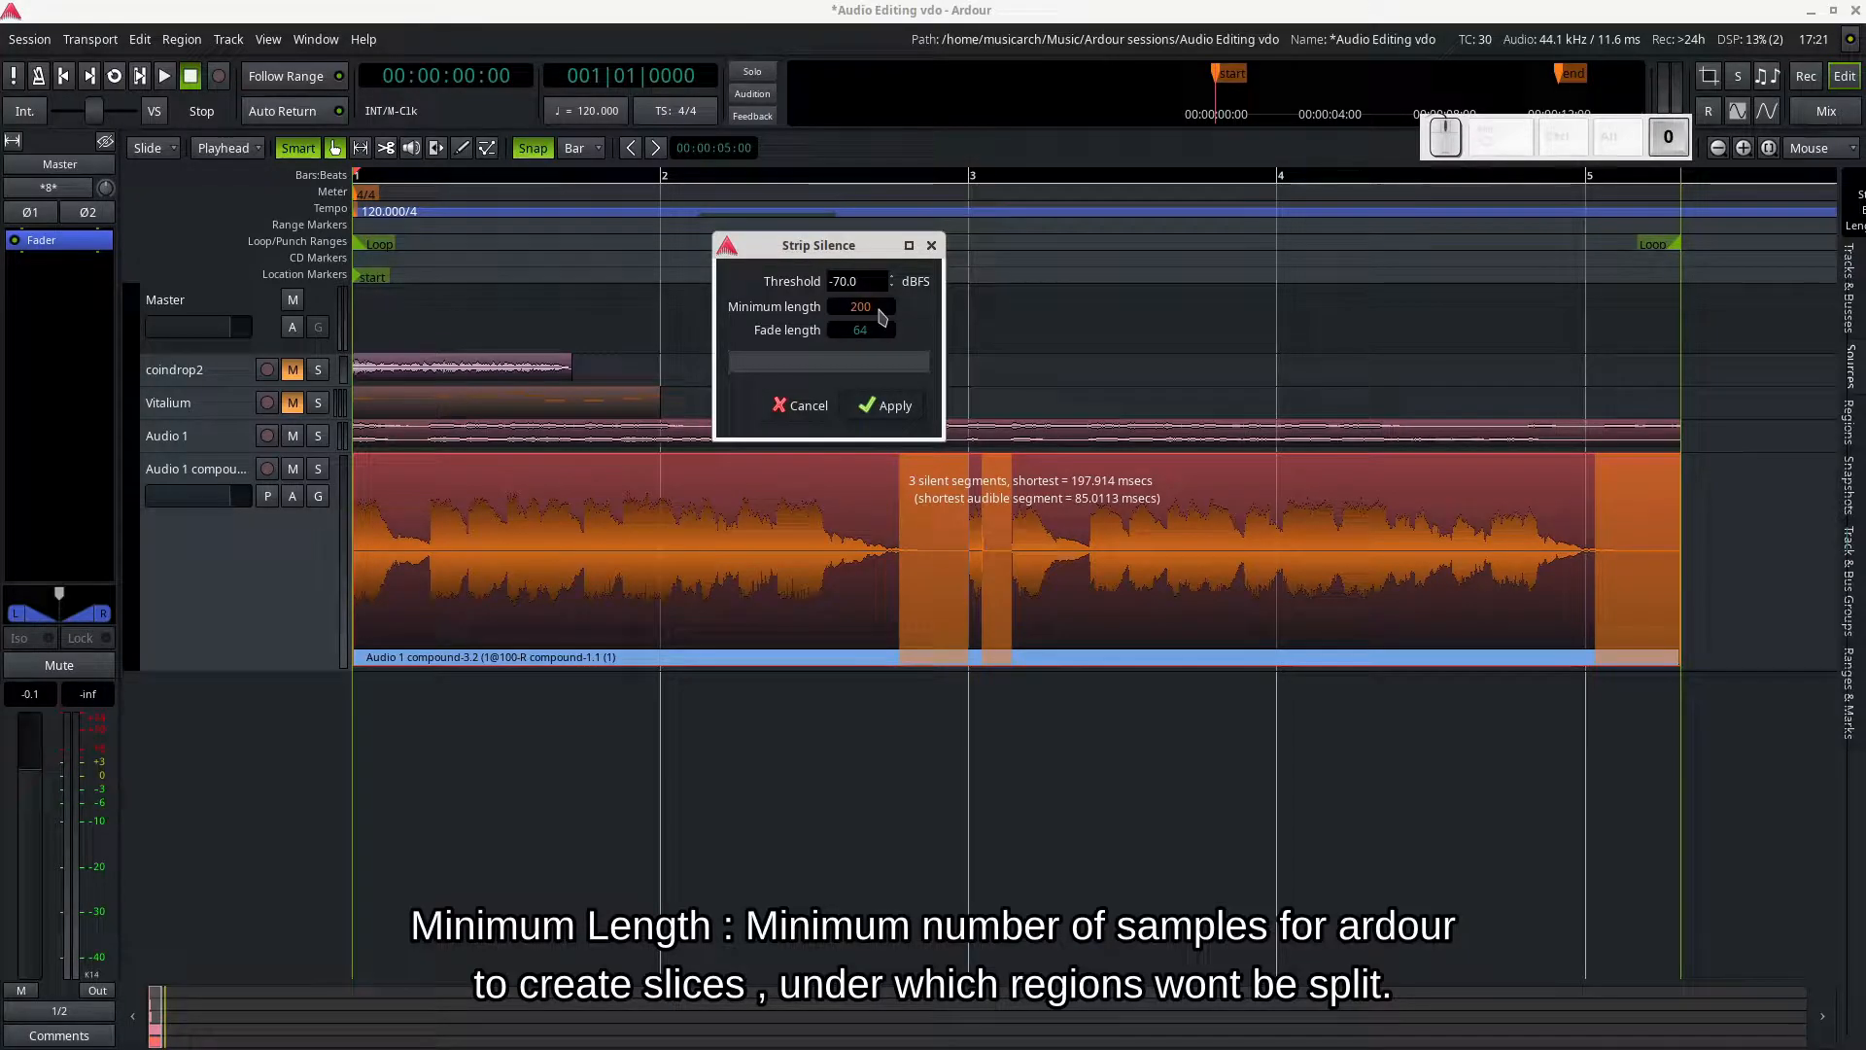
pyautogui.write('0')
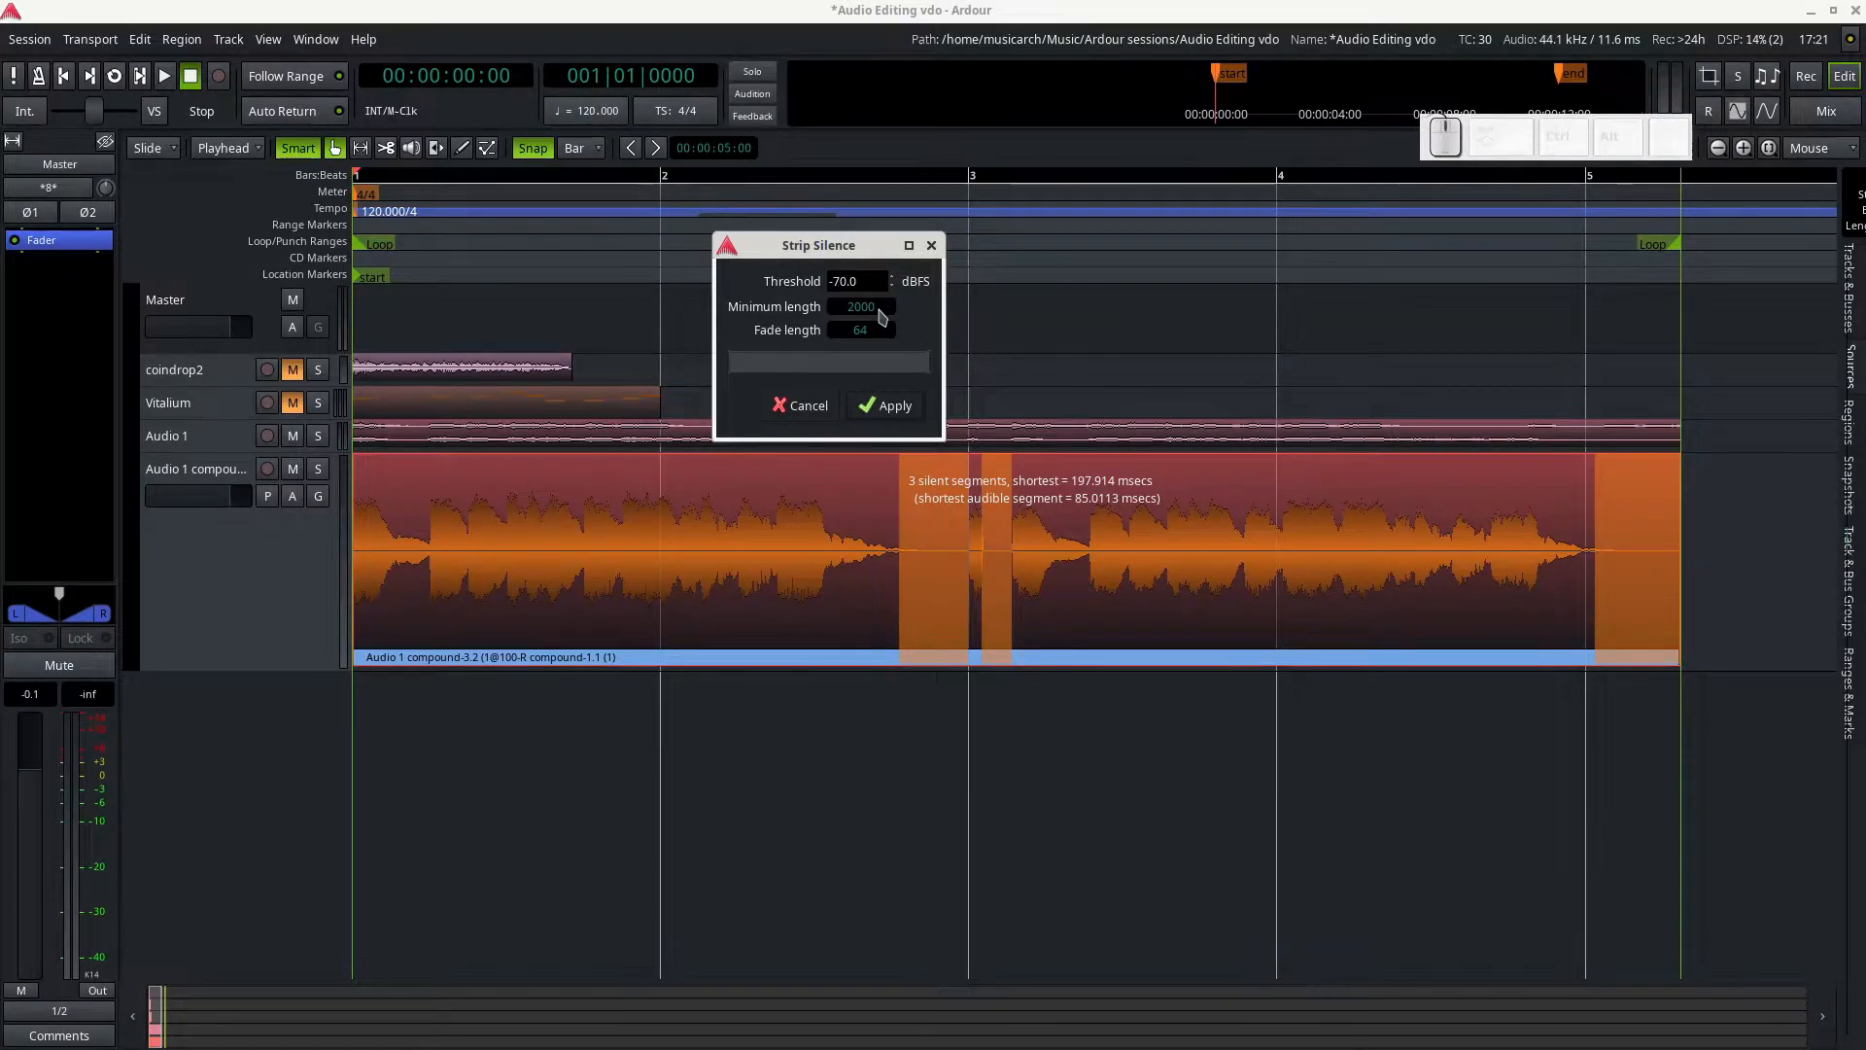
pyautogui.click(876, 332)
pyautogui.press('BackSpace')
pyautogui.press('BackSpace')
pyautogui.write('100')
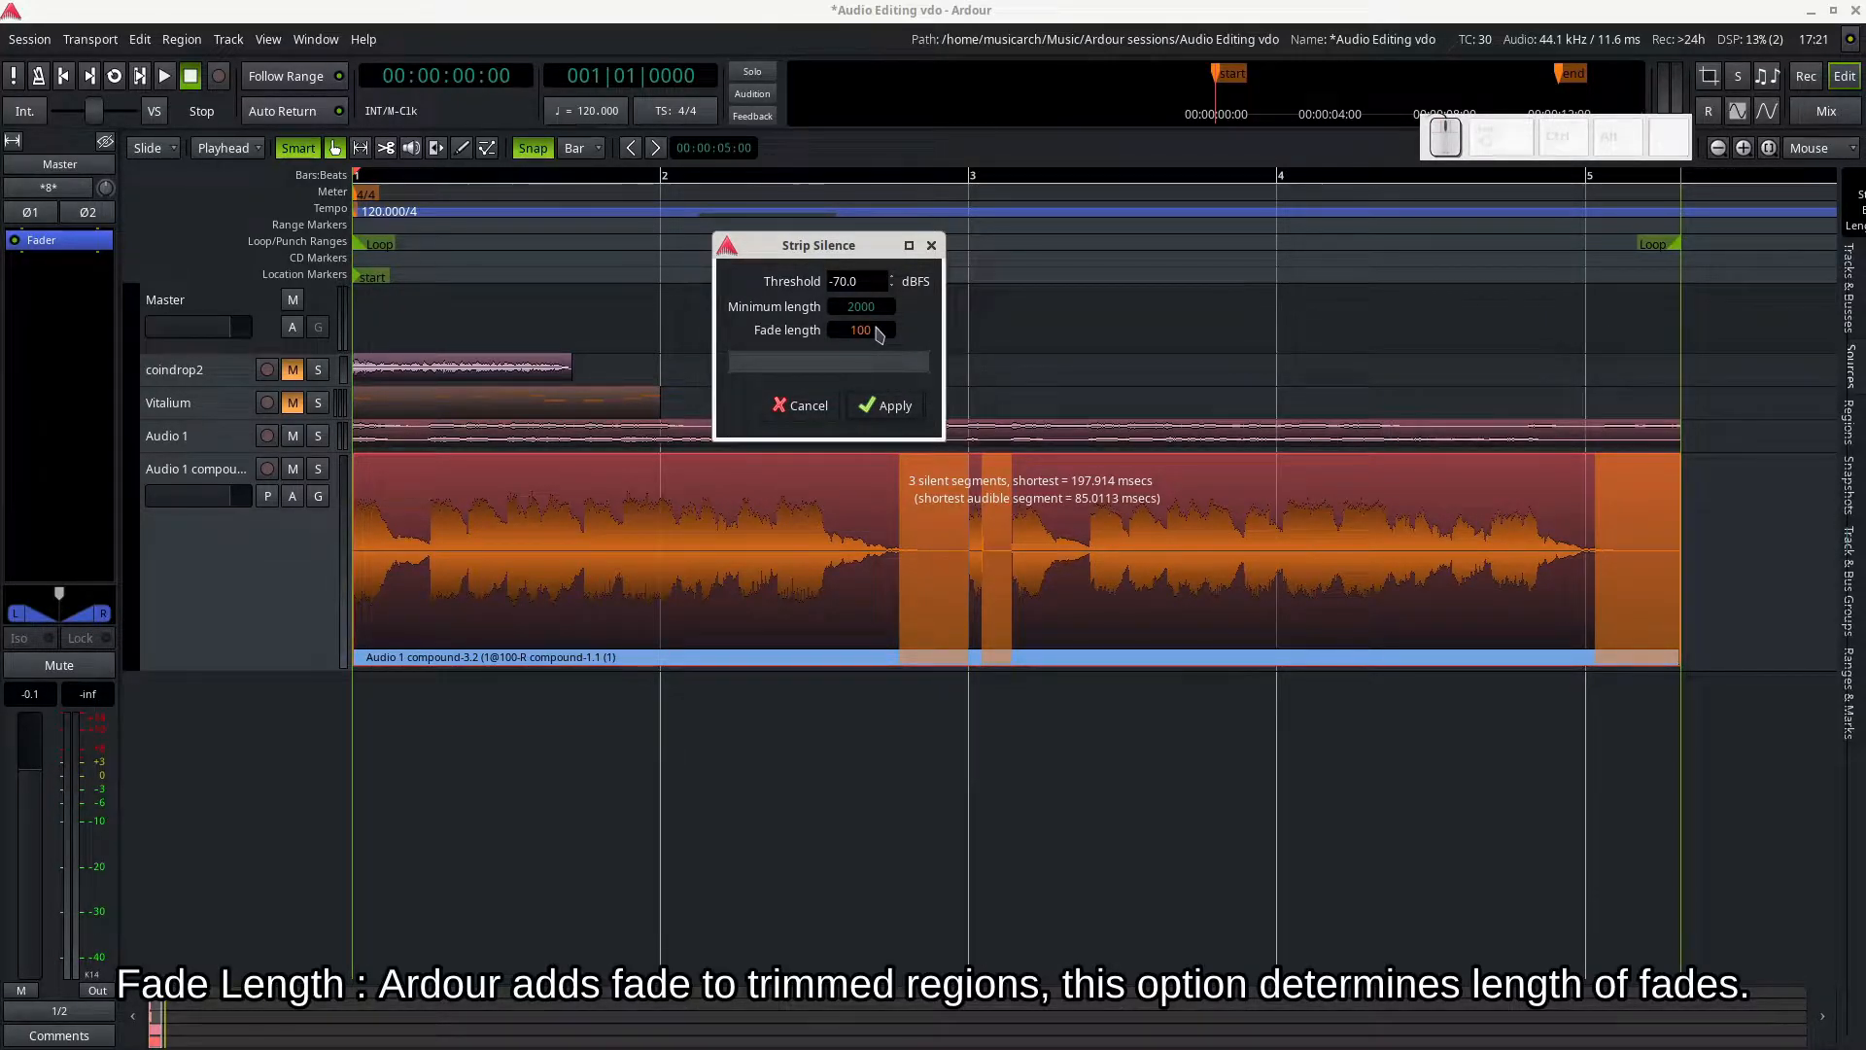
pyautogui.press('Return')
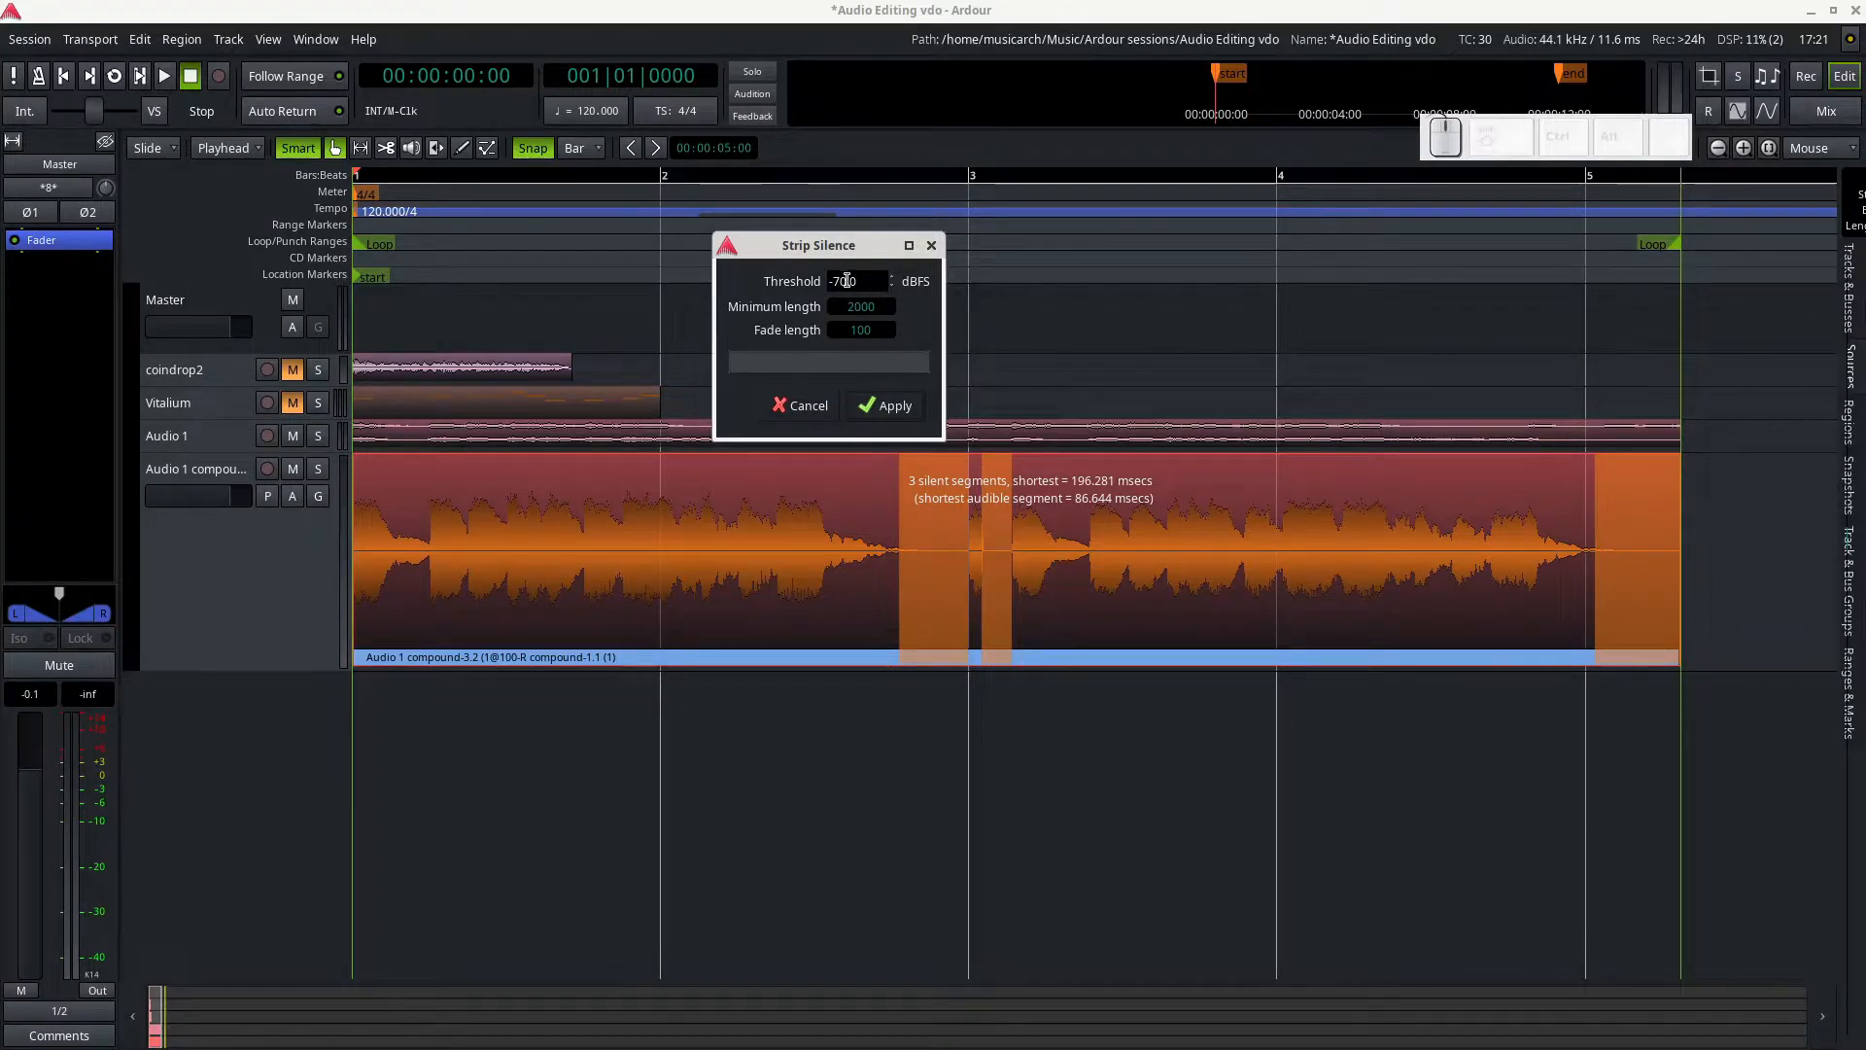
pyautogui.click(884, 406)
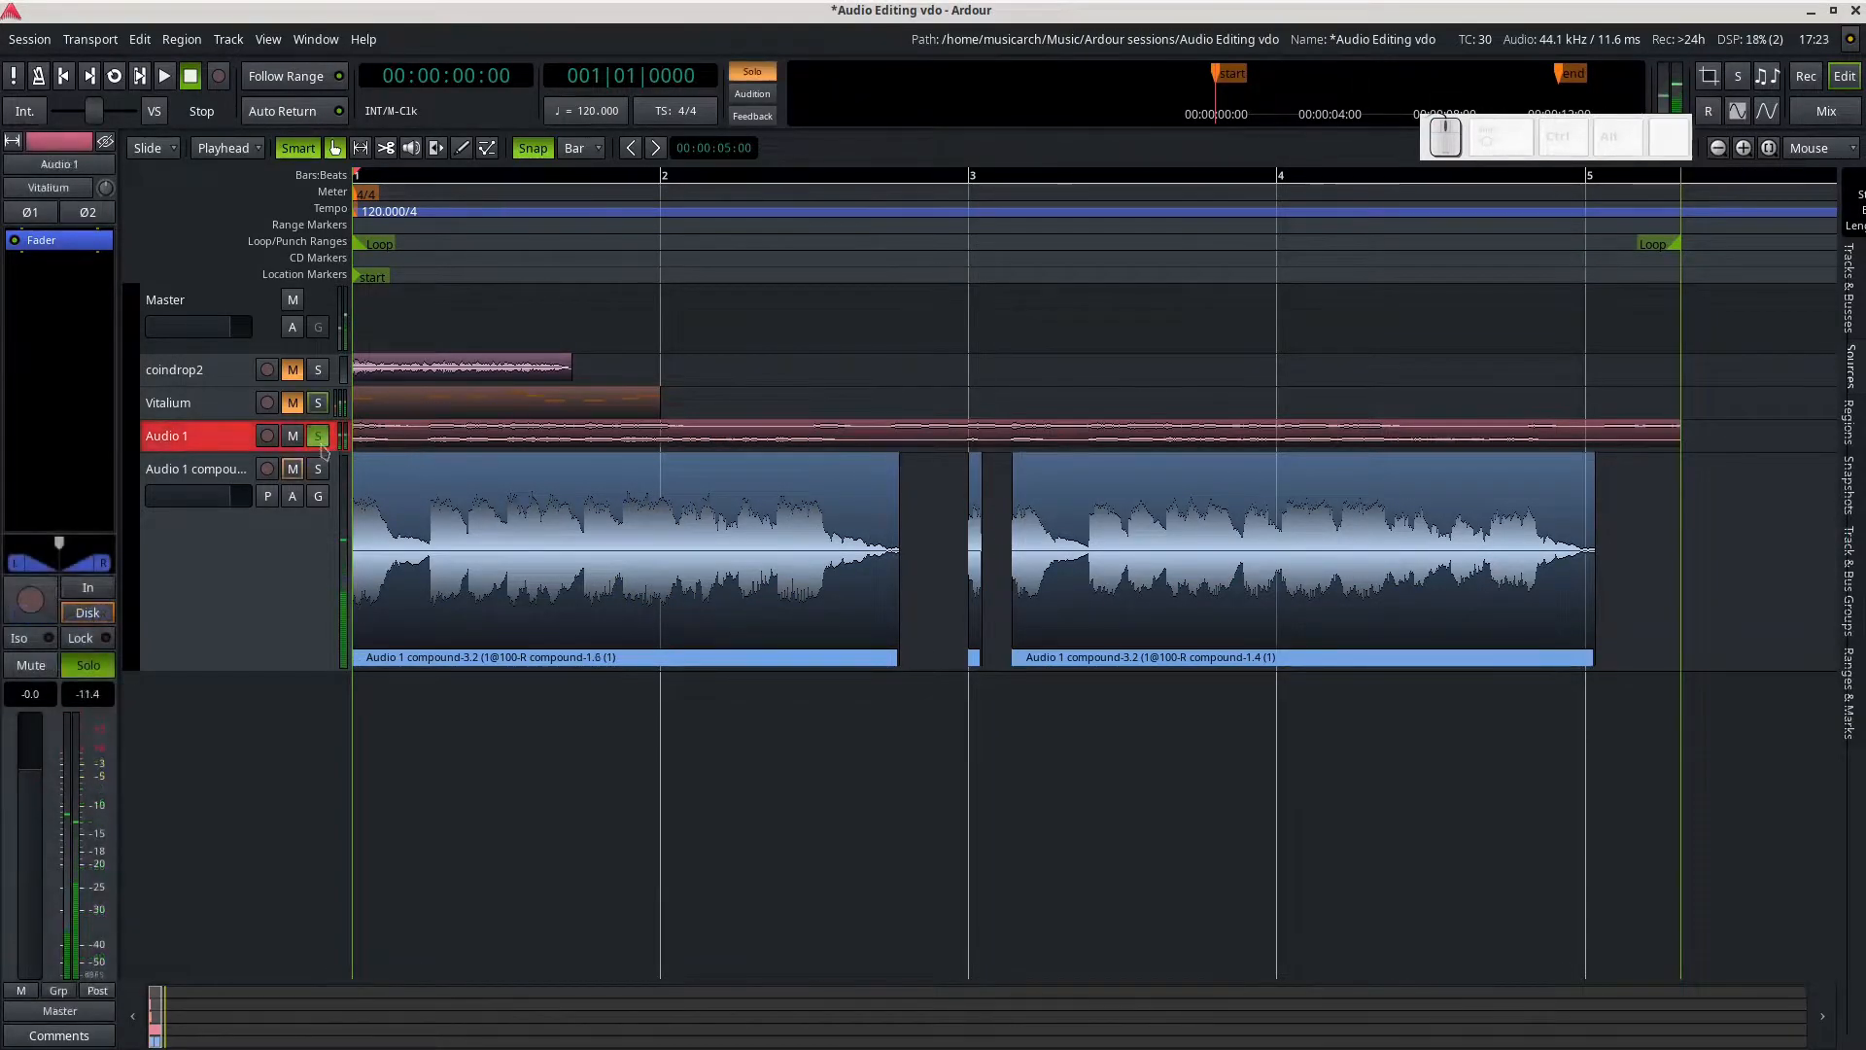
# Step: Solo the Audio 1 compound track and play back the stripped regions from the start
pyautogui.click(319, 470)
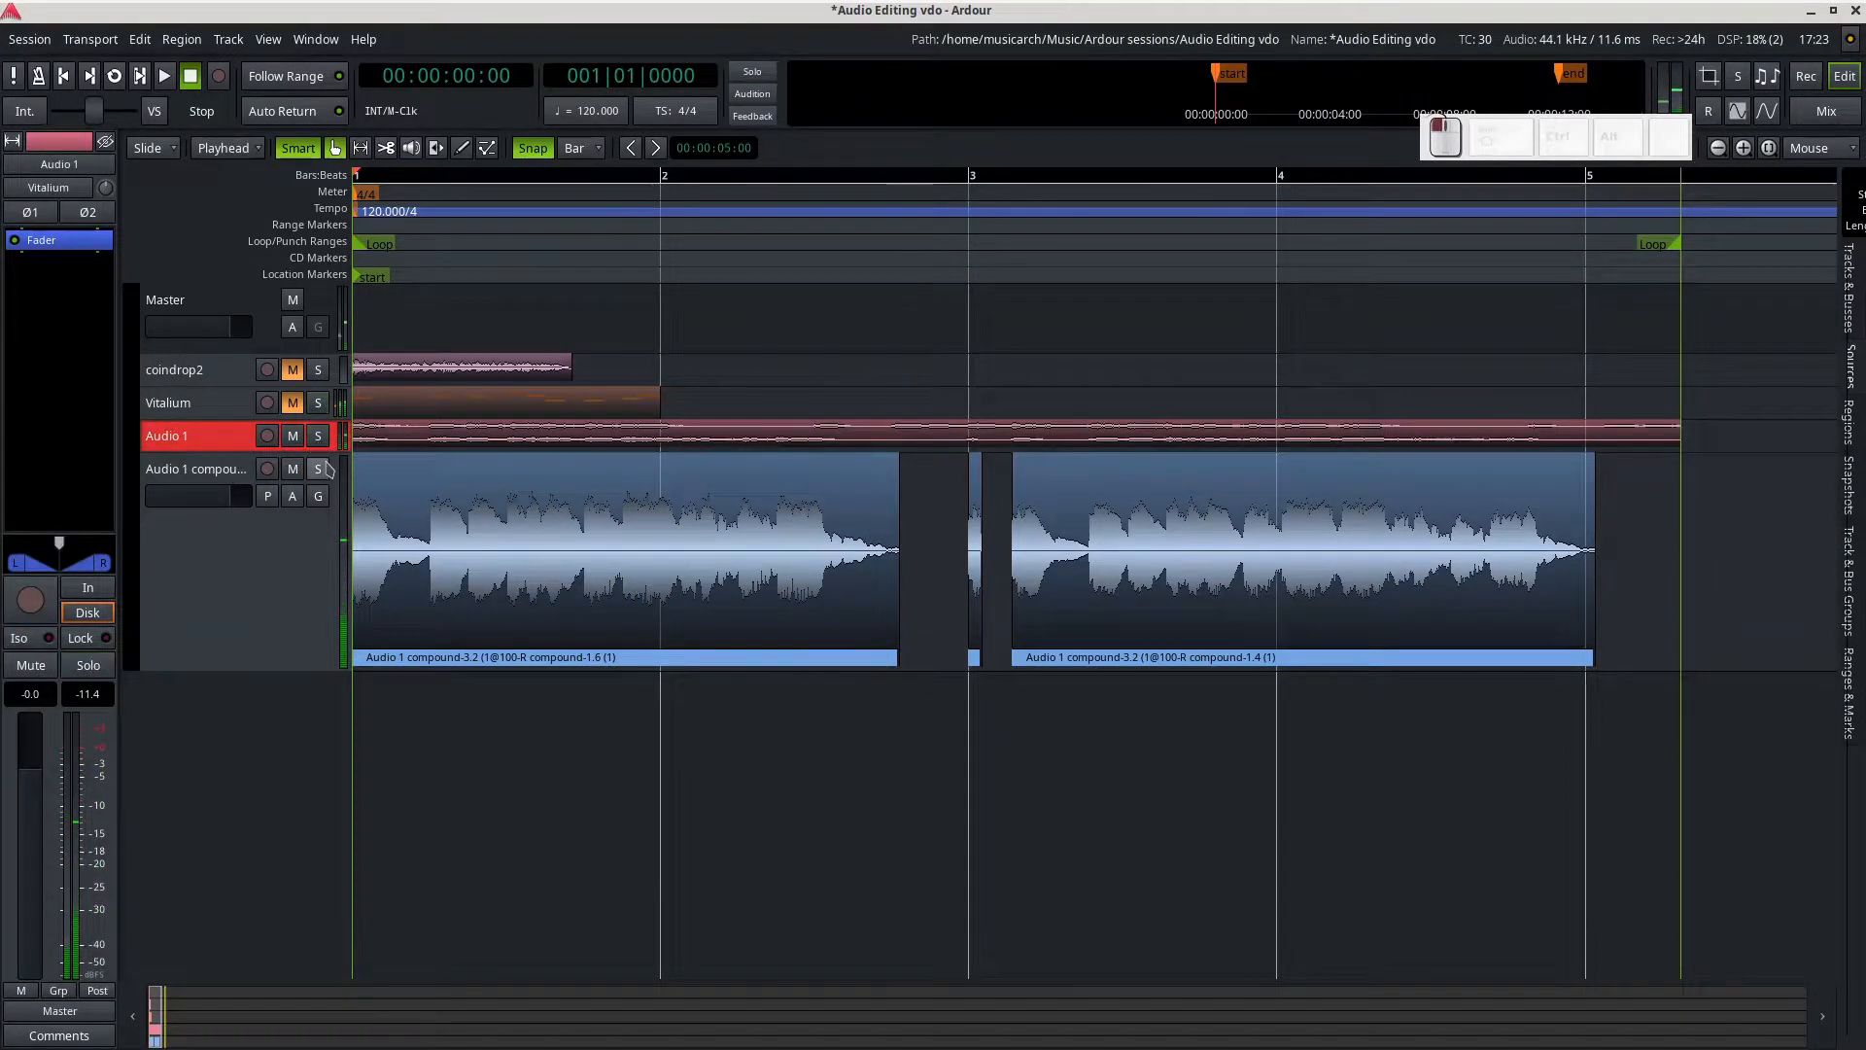
pyautogui.press('space')
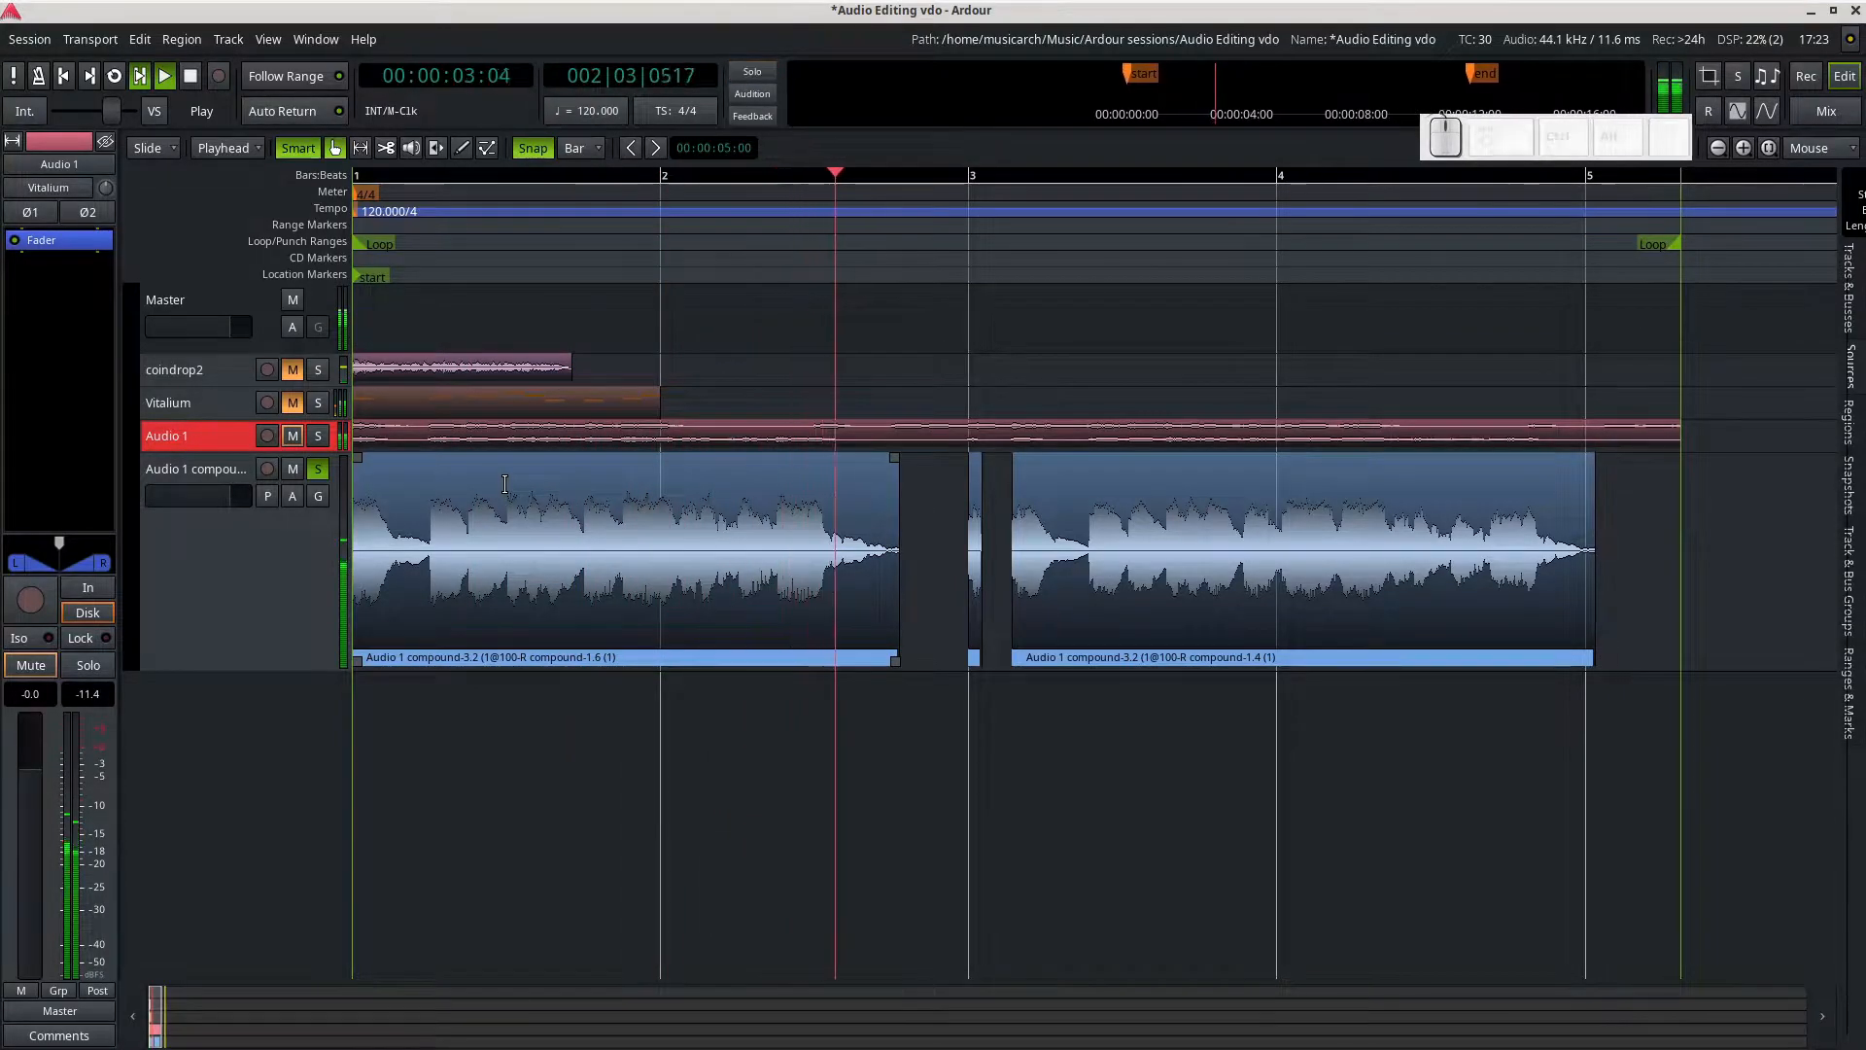
pyautogui.press('space')
# Step: Reverse the first region on the Audio 1 compound track and play it back
pyautogui.rightClick(587, 576)
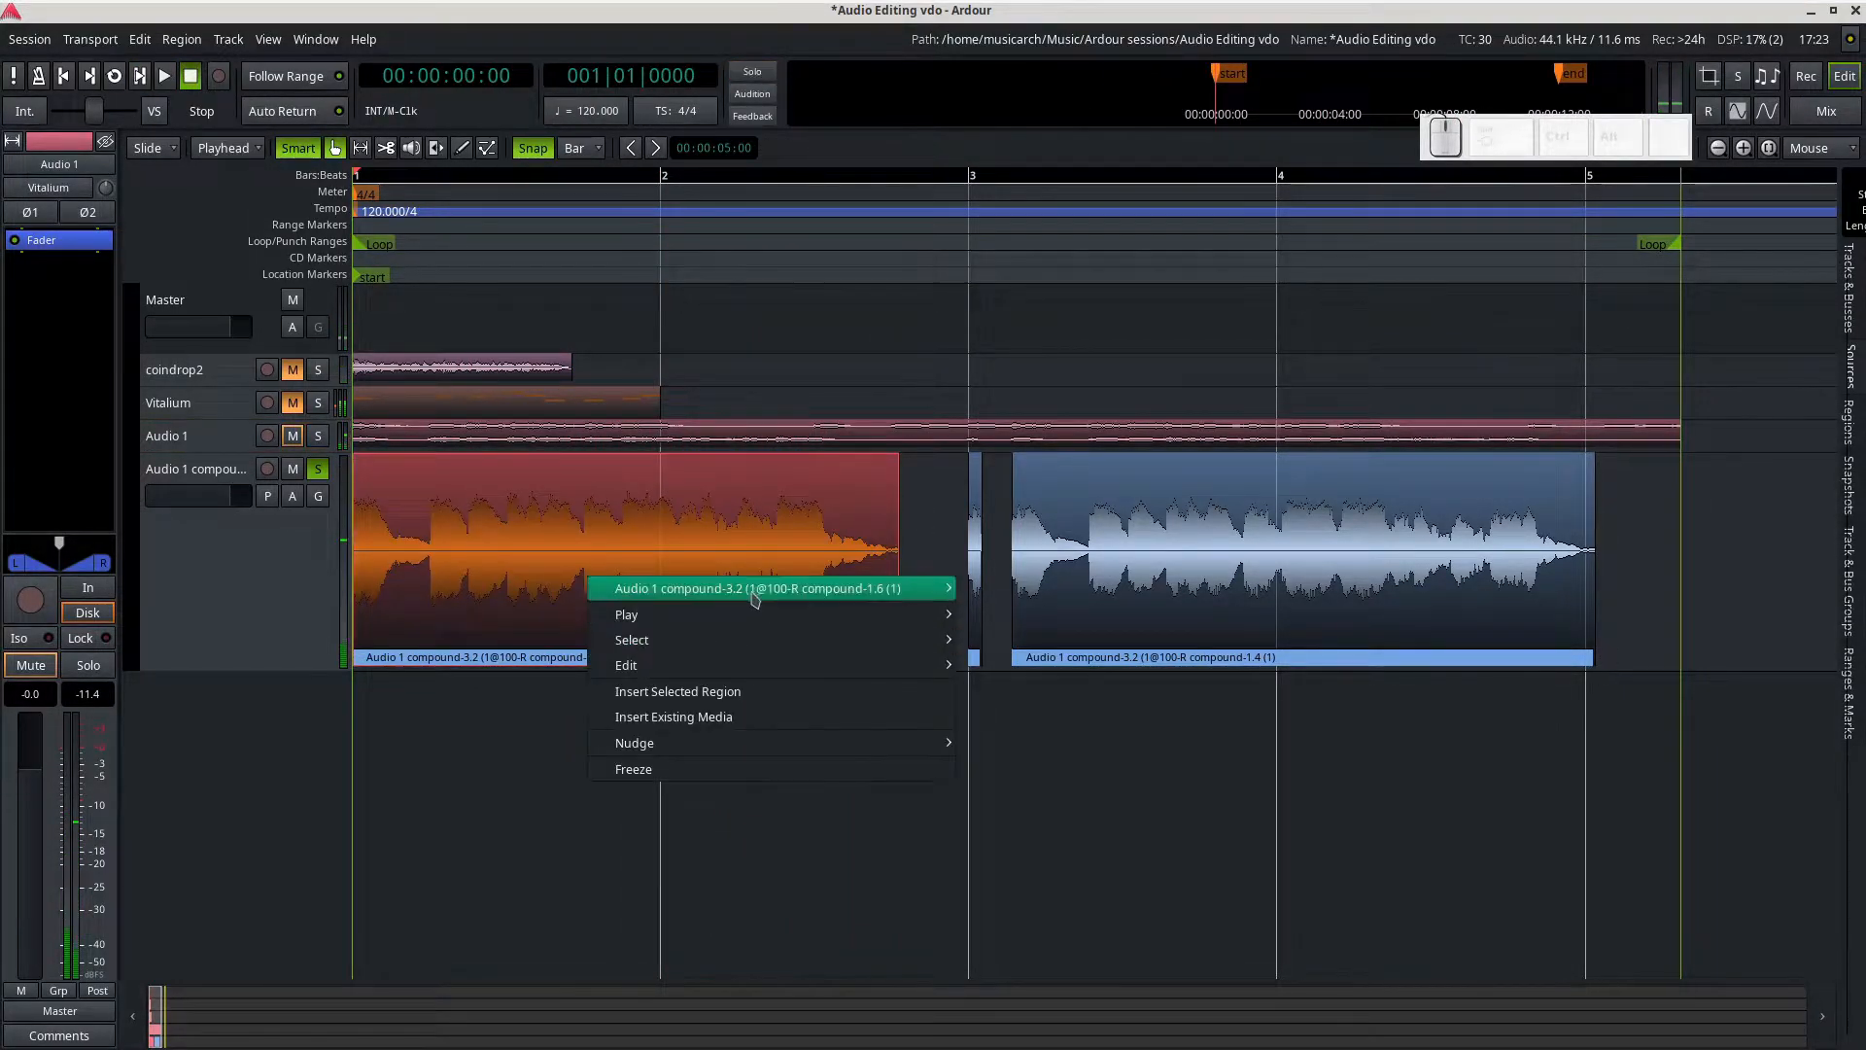
pyautogui.moveTo(875, 588)
pyautogui.moveTo(1156, 661)
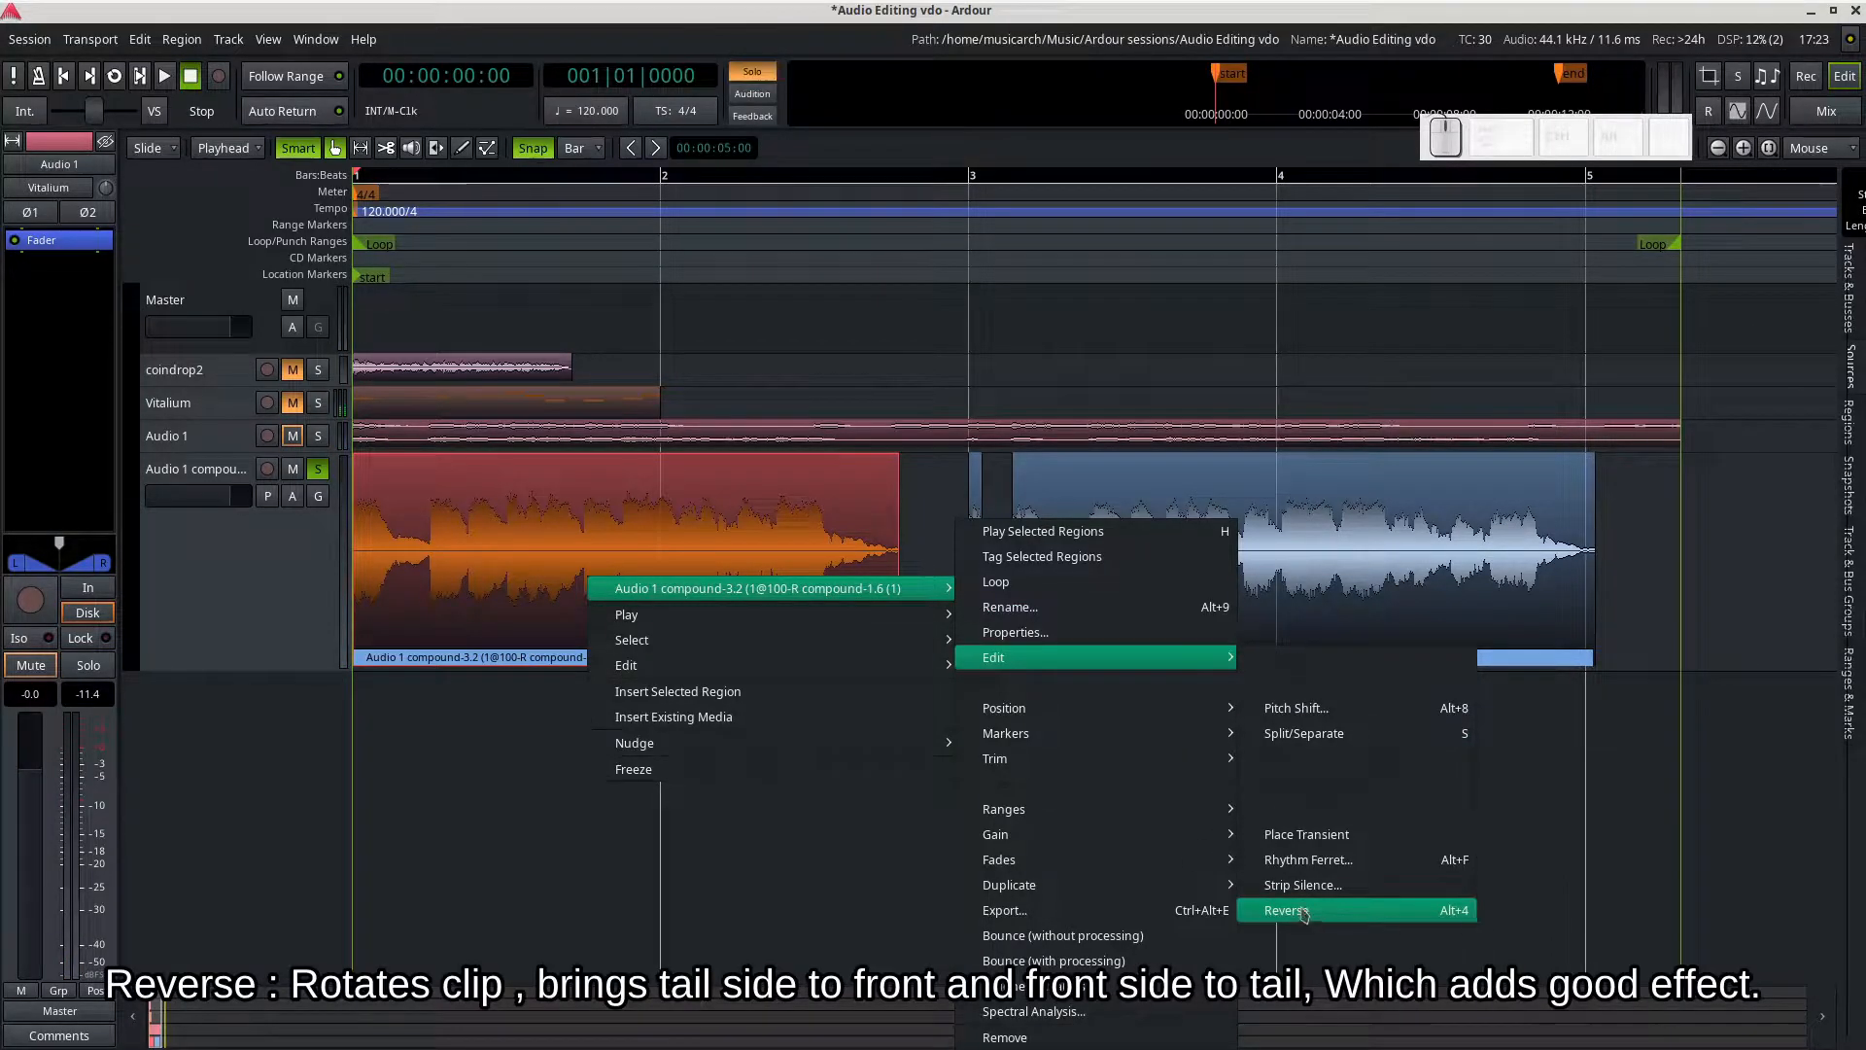
pyautogui.click(1338, 914)
pyautogui.press('space')
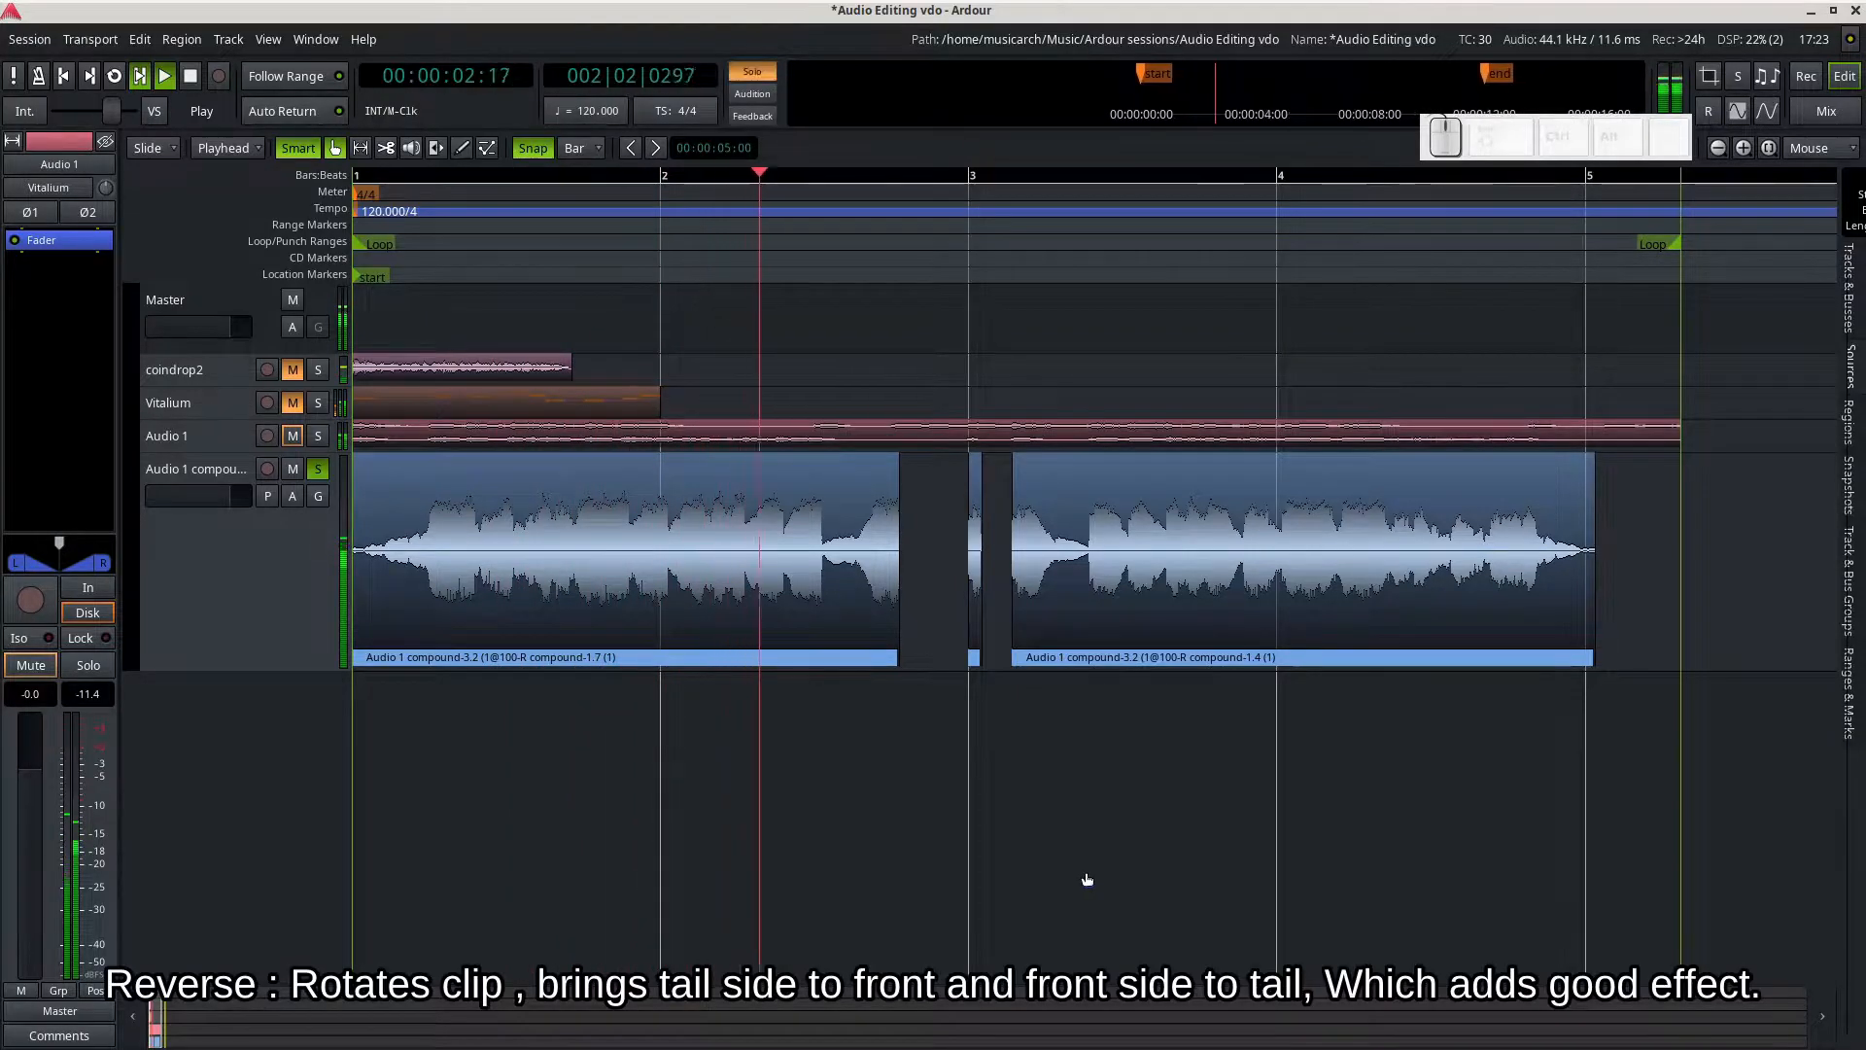
pyautogui.press('space')
pyautogui.press('space')
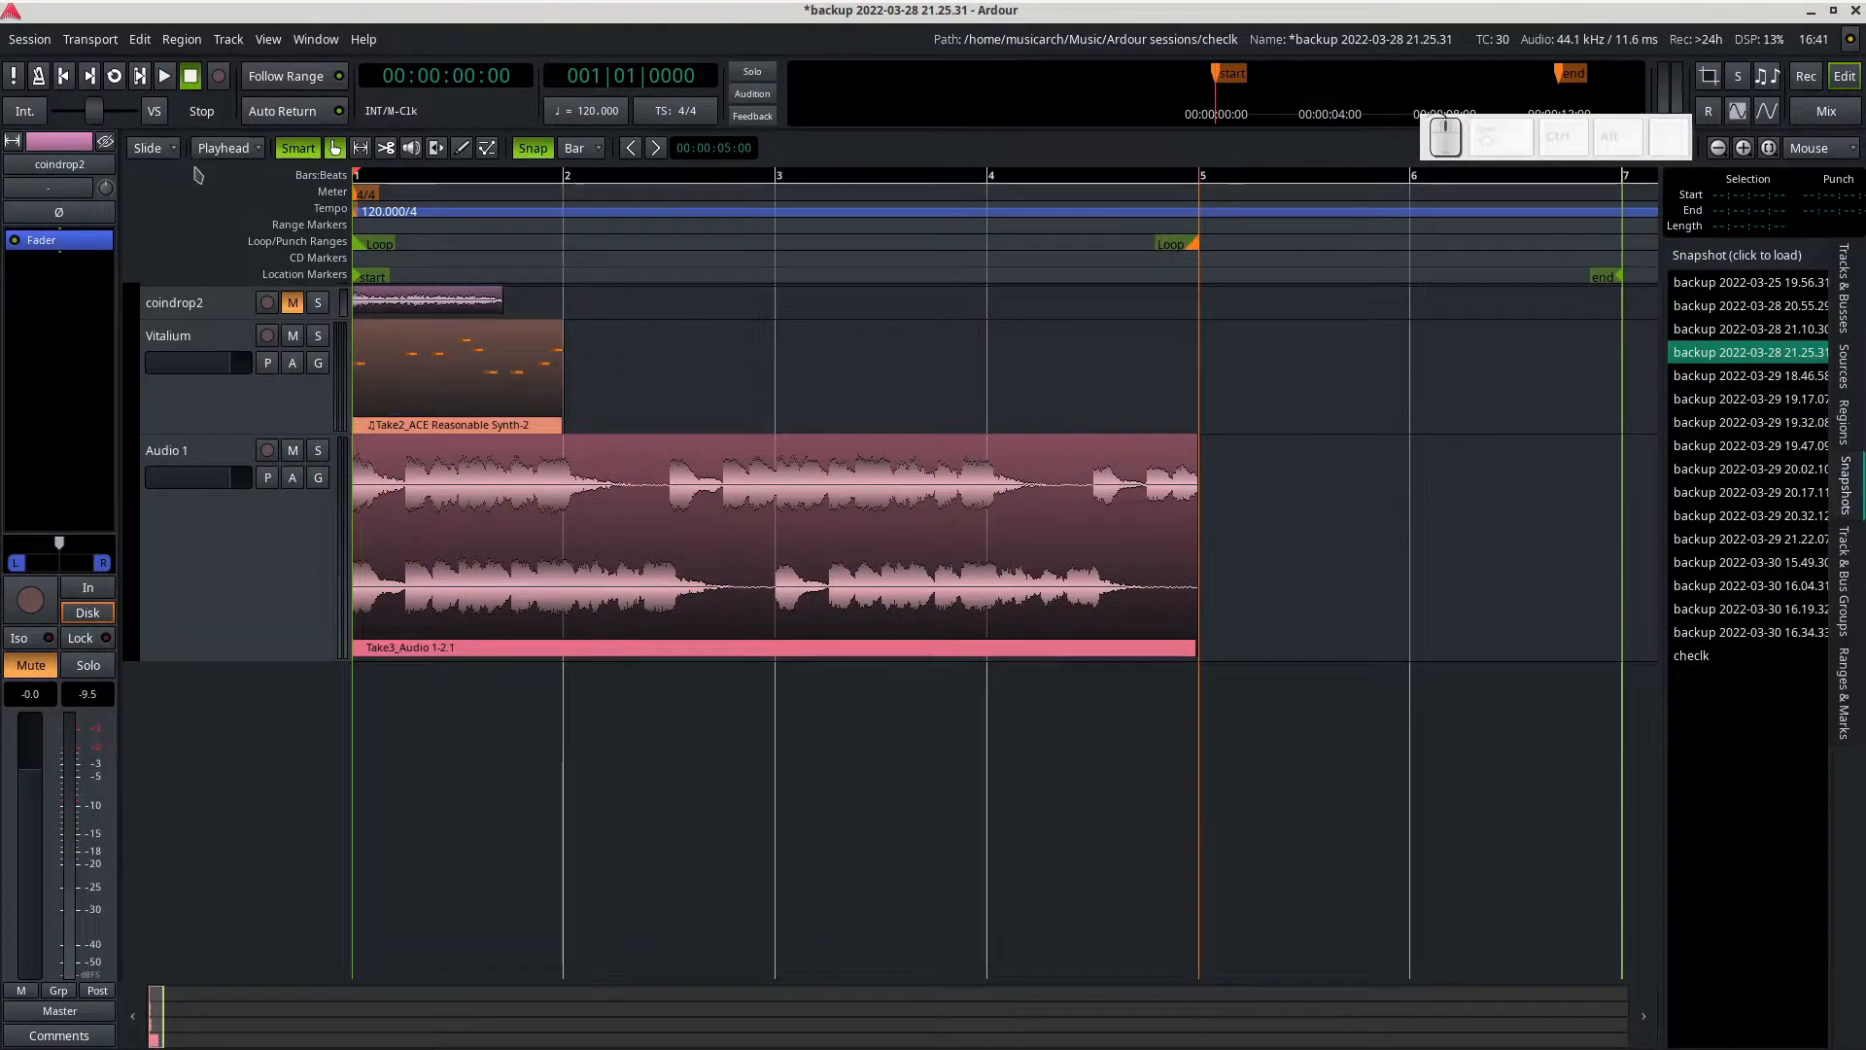
# Step: Split the Take3_Audio 1-2.1 region on the Audio 1 track at bar 3
pyautogui.click(779, 181)
pyautogui.click(931, 464)
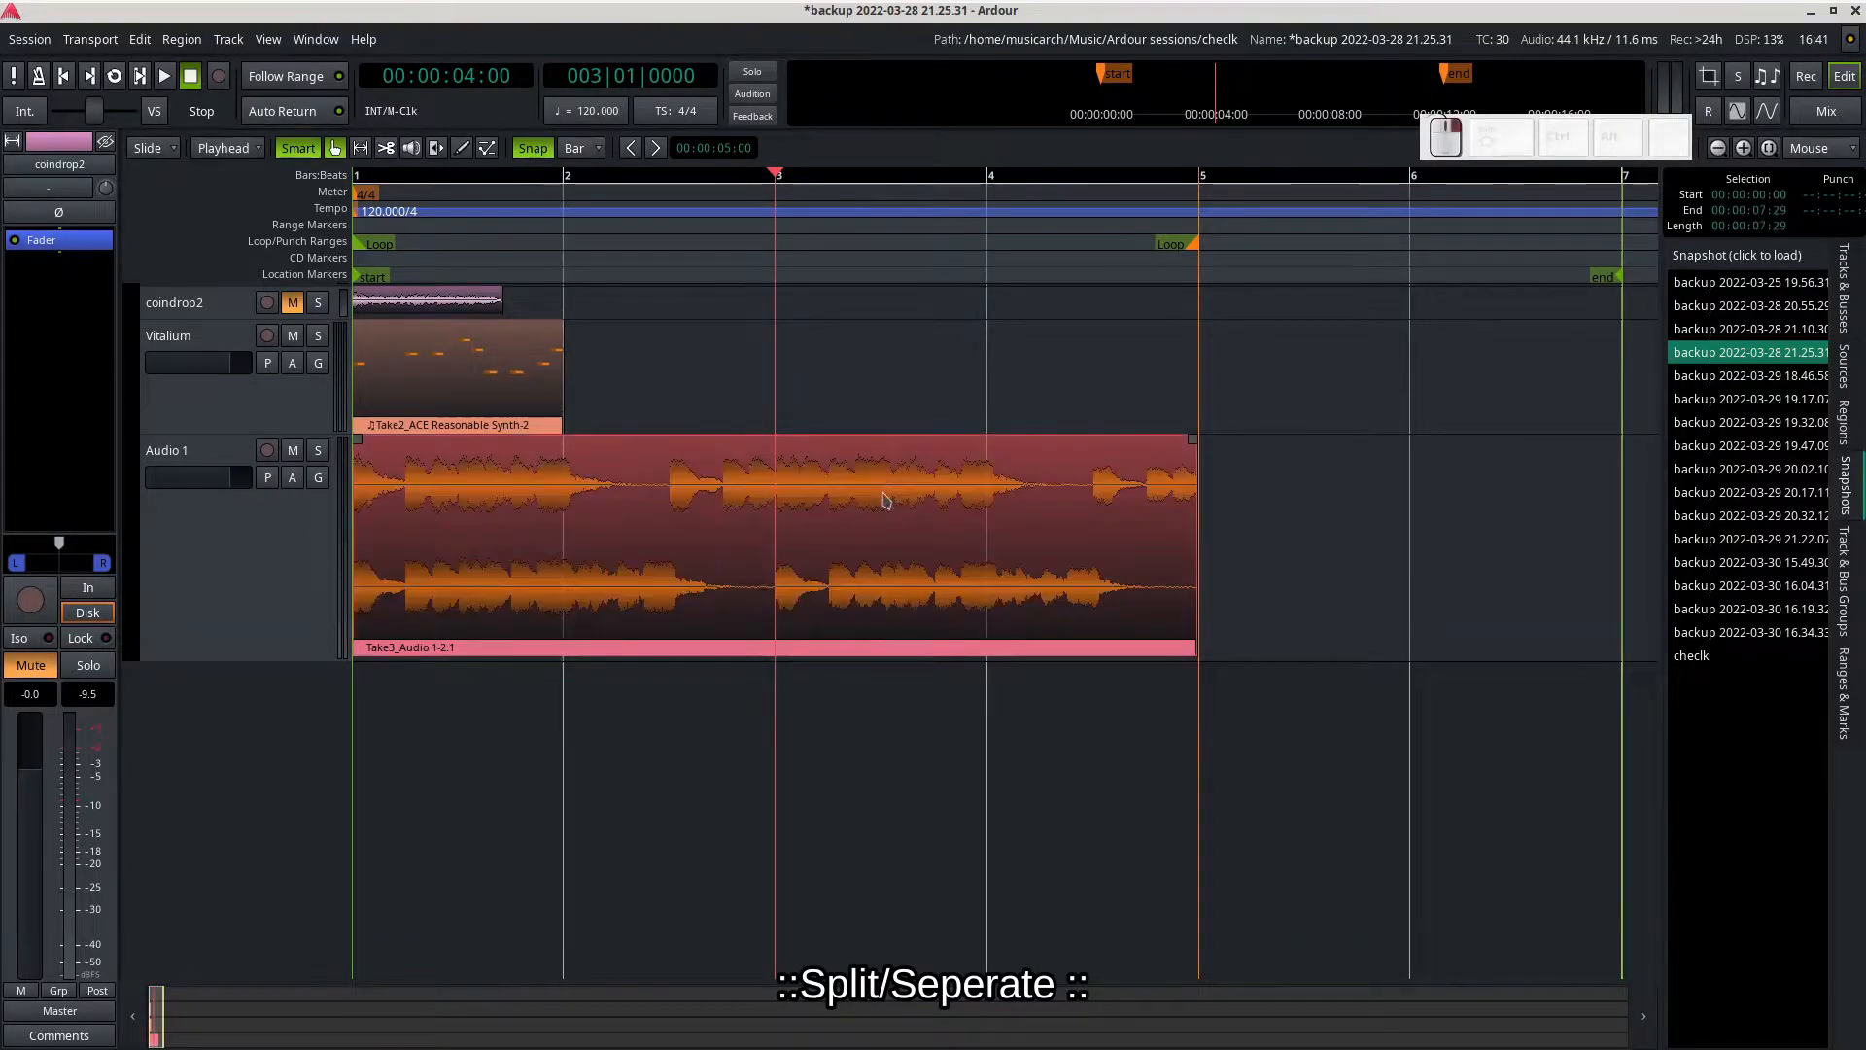
pyautogui.rightClick(885, 494)
pyautogui.moveTo(972, 502)
pyautogui.moveTo(1303, 629)
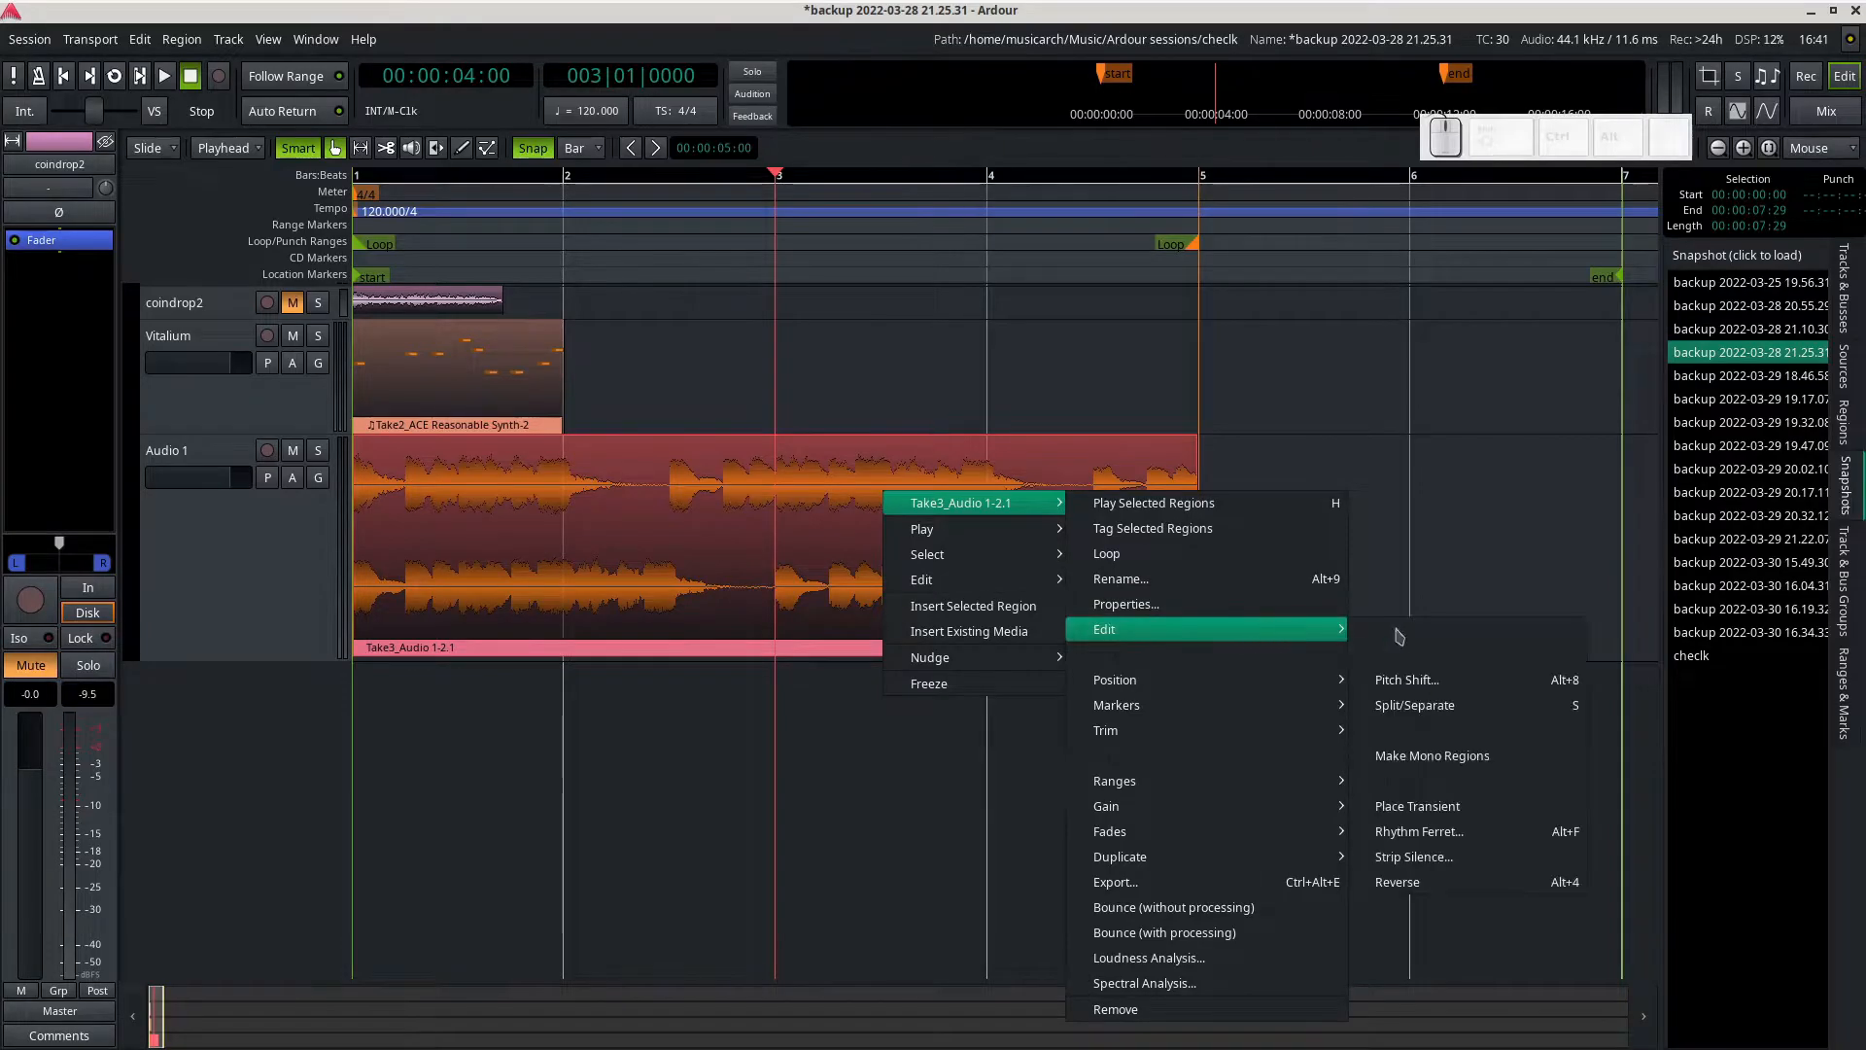
pyautogui.click(1445, 707)
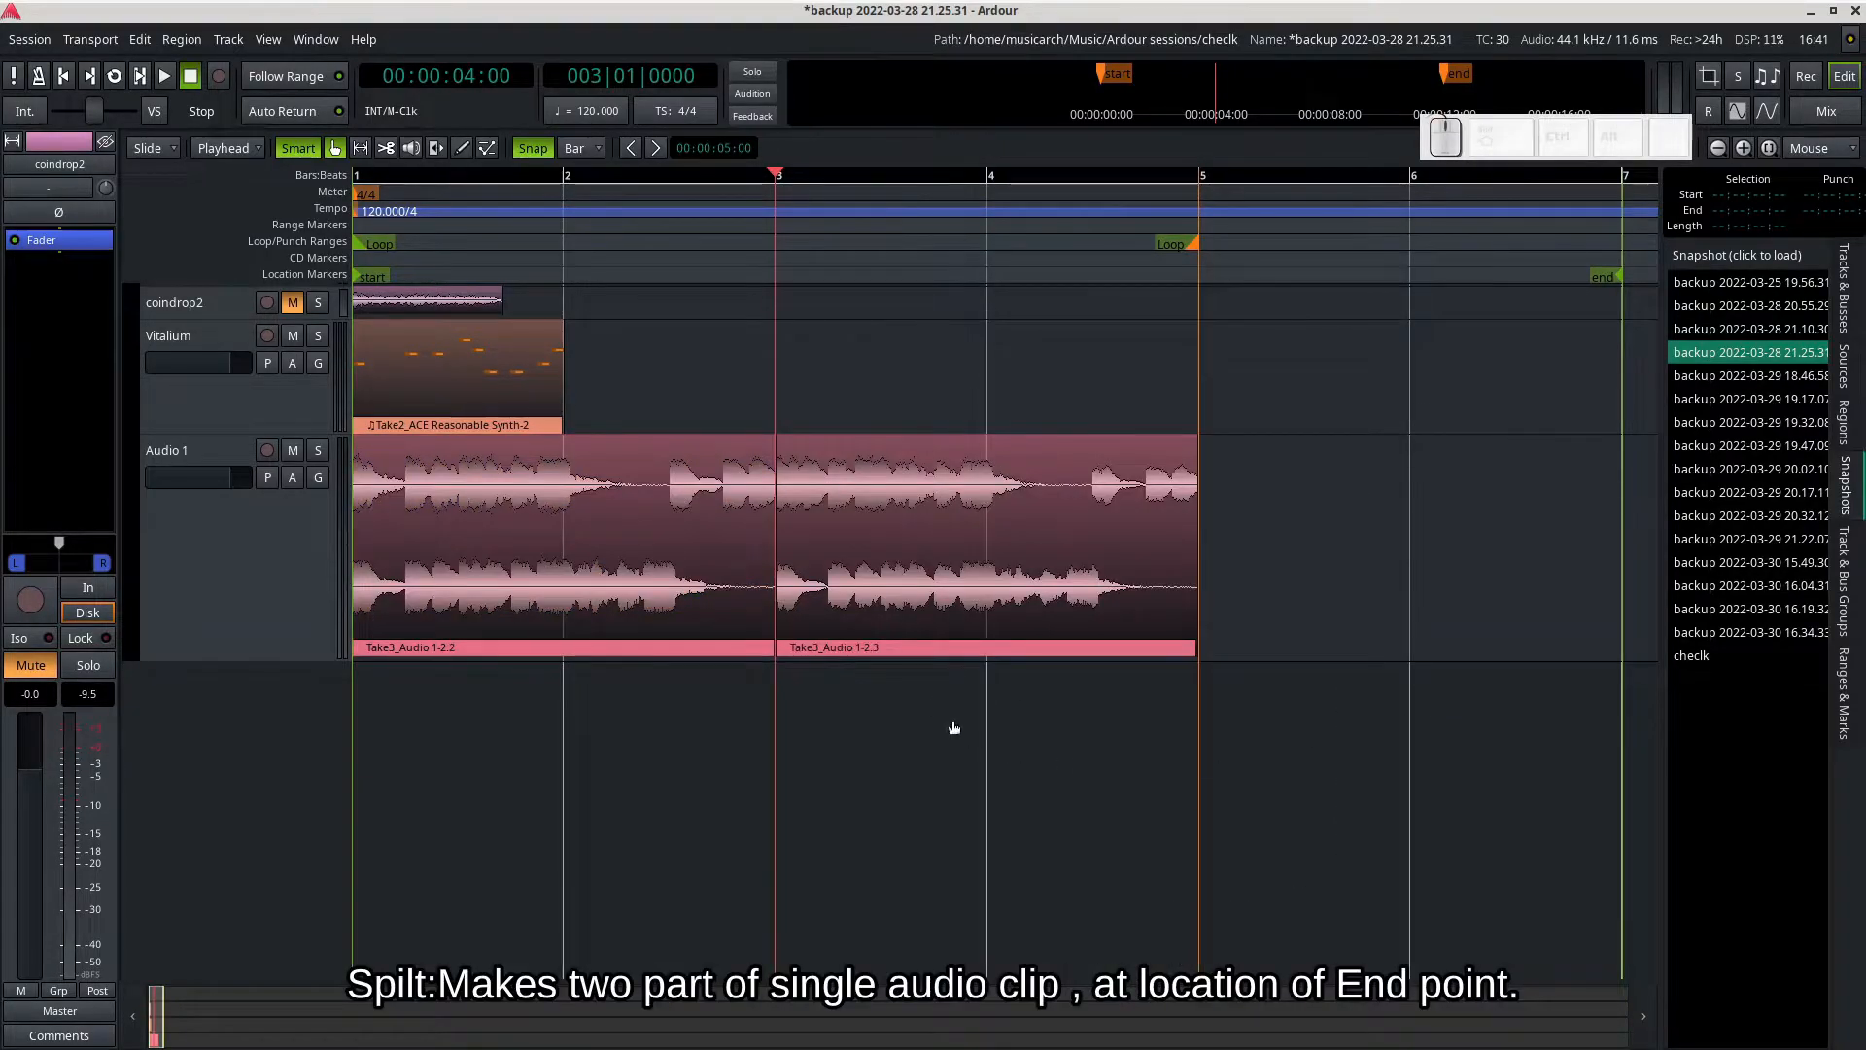
# Step: Split the second region on the Audio 1 track, Take3_Audio 1-2.3, at bar 4
pyautogui.moveTo(895, 618)
pyautogui.mouseDown()
pyautogui.moveTo(1157, 618)
pyautogui.moveTo(901, 615)
pyautogui.mouseUp()
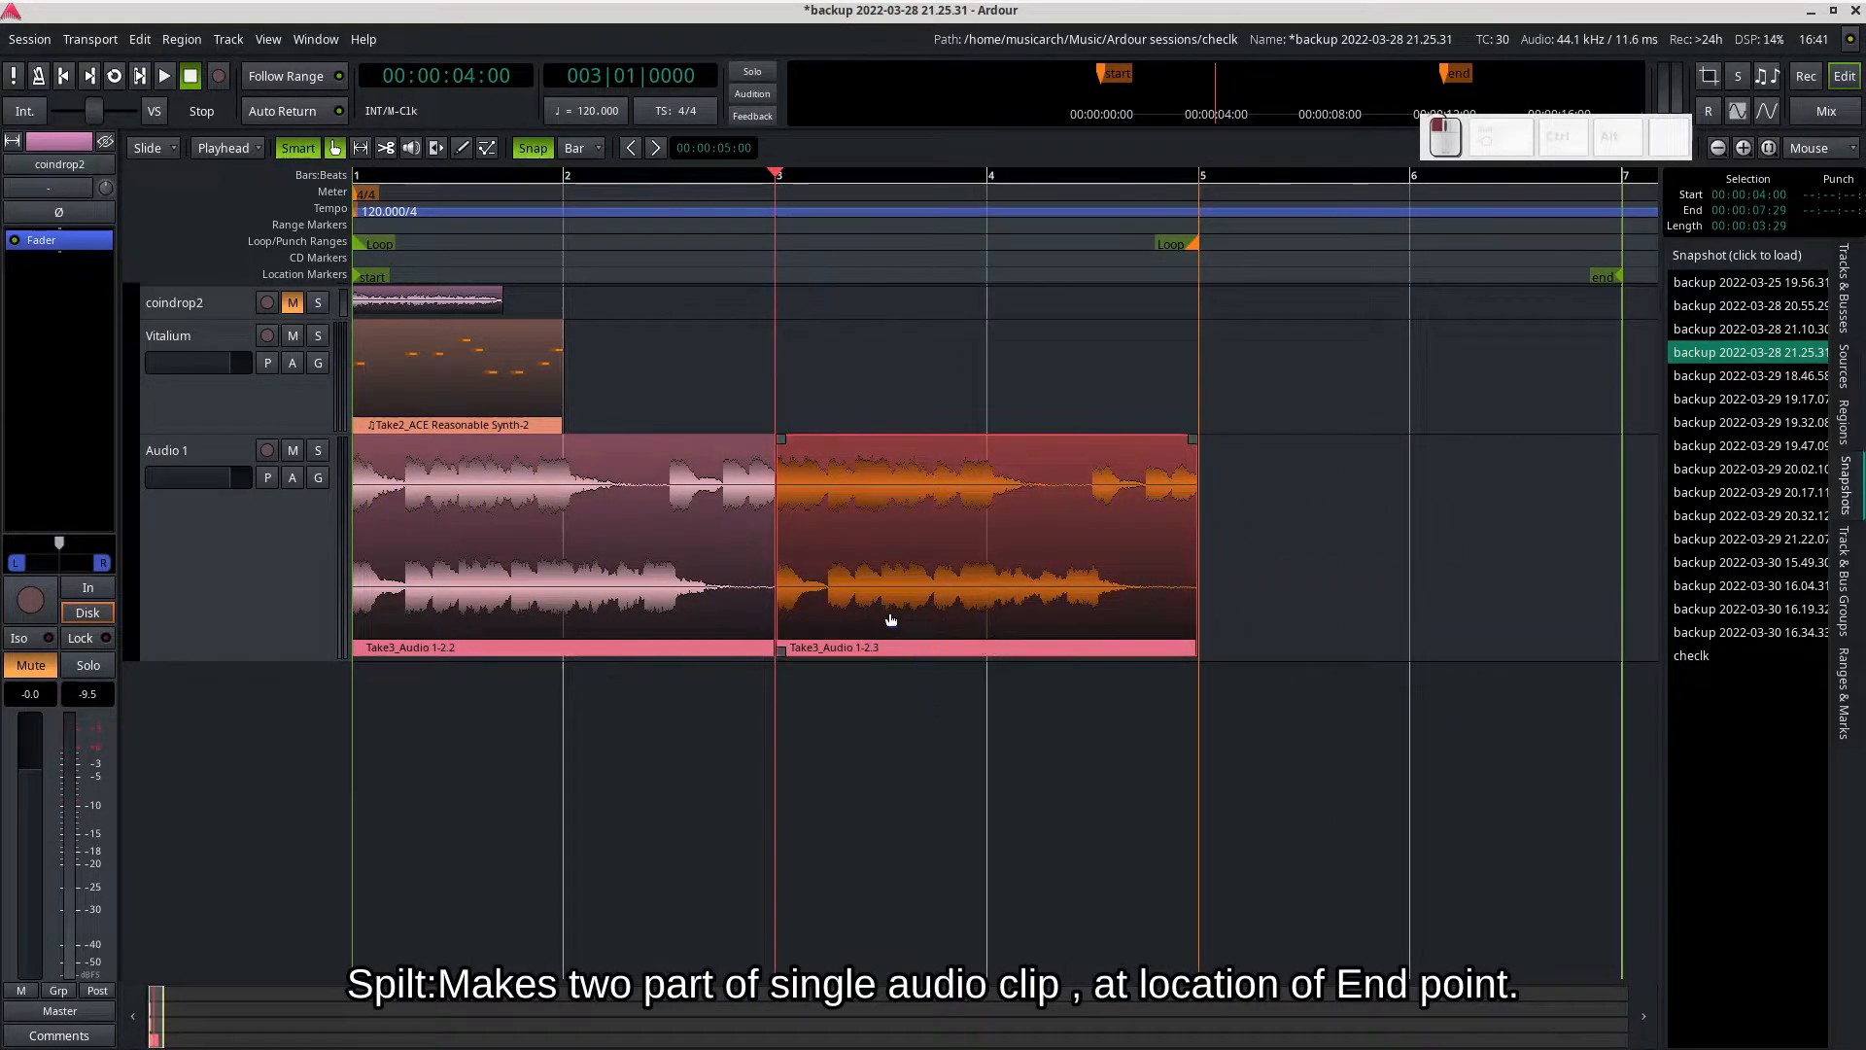
pyautogui.click(988, 189)
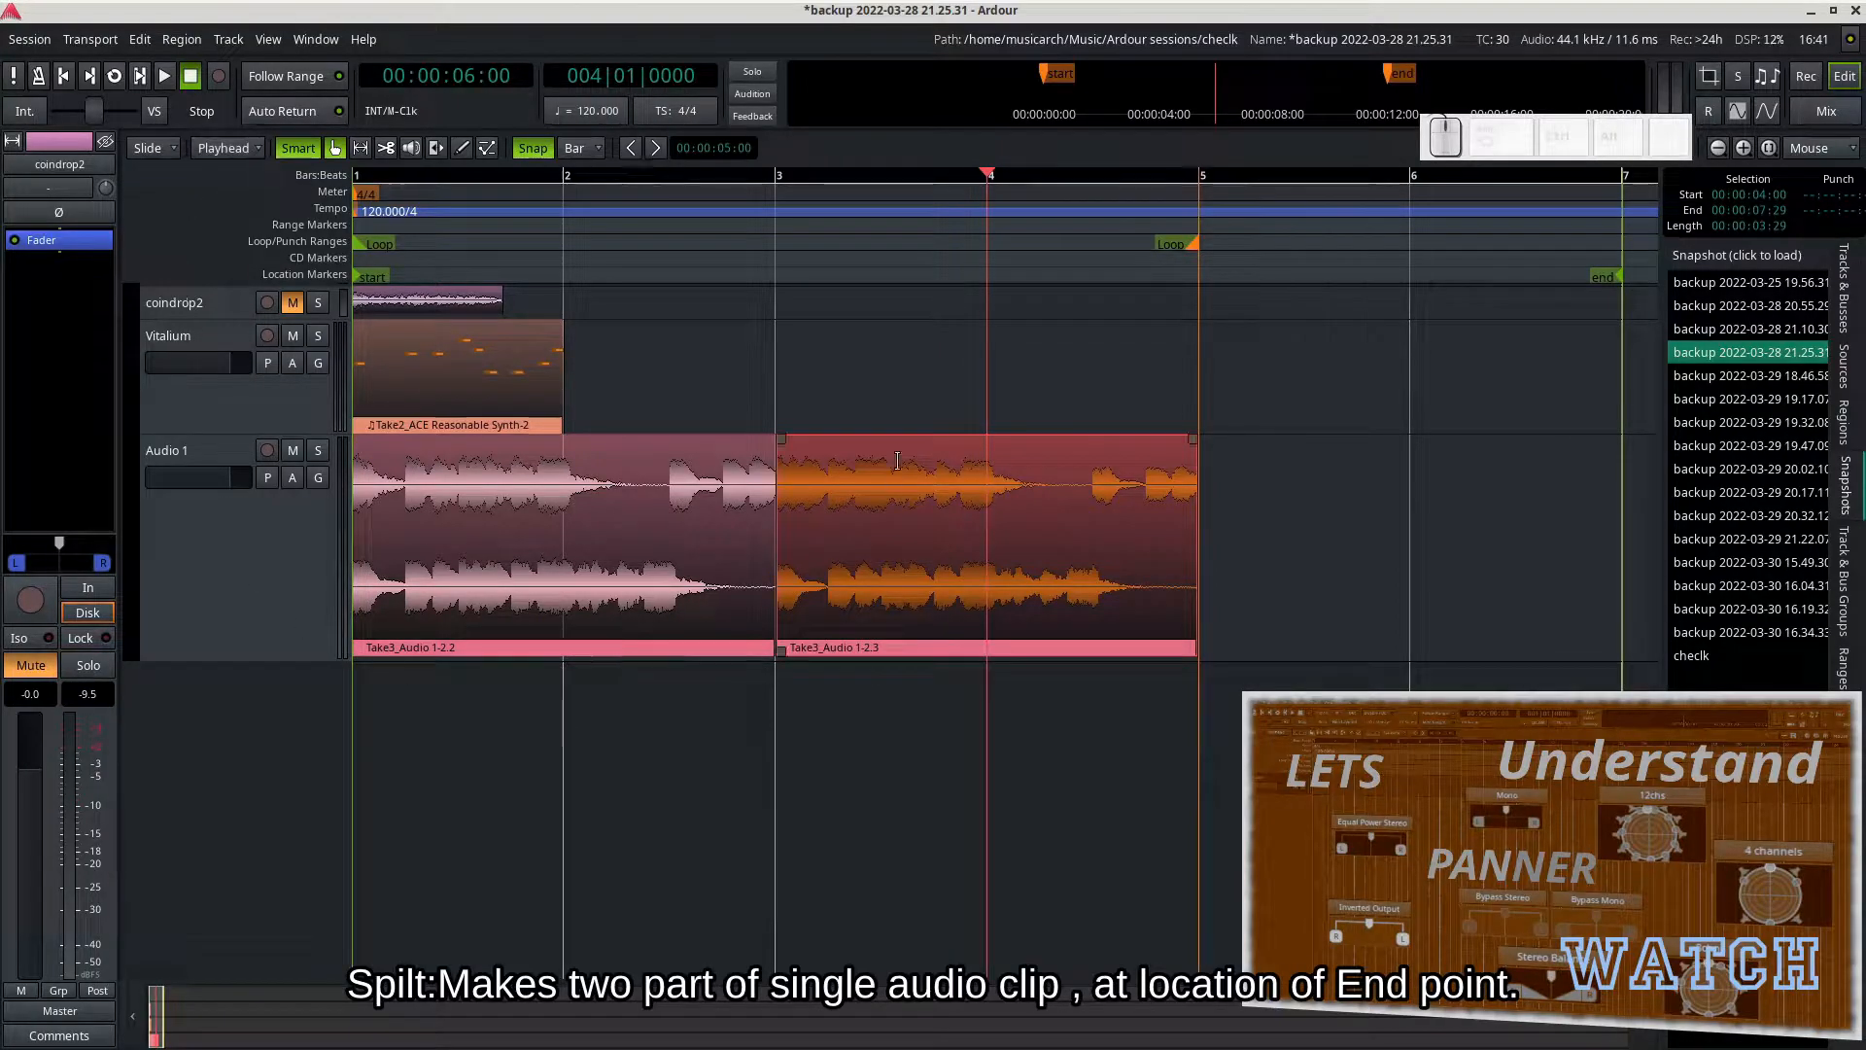
pyautogui.press('s')
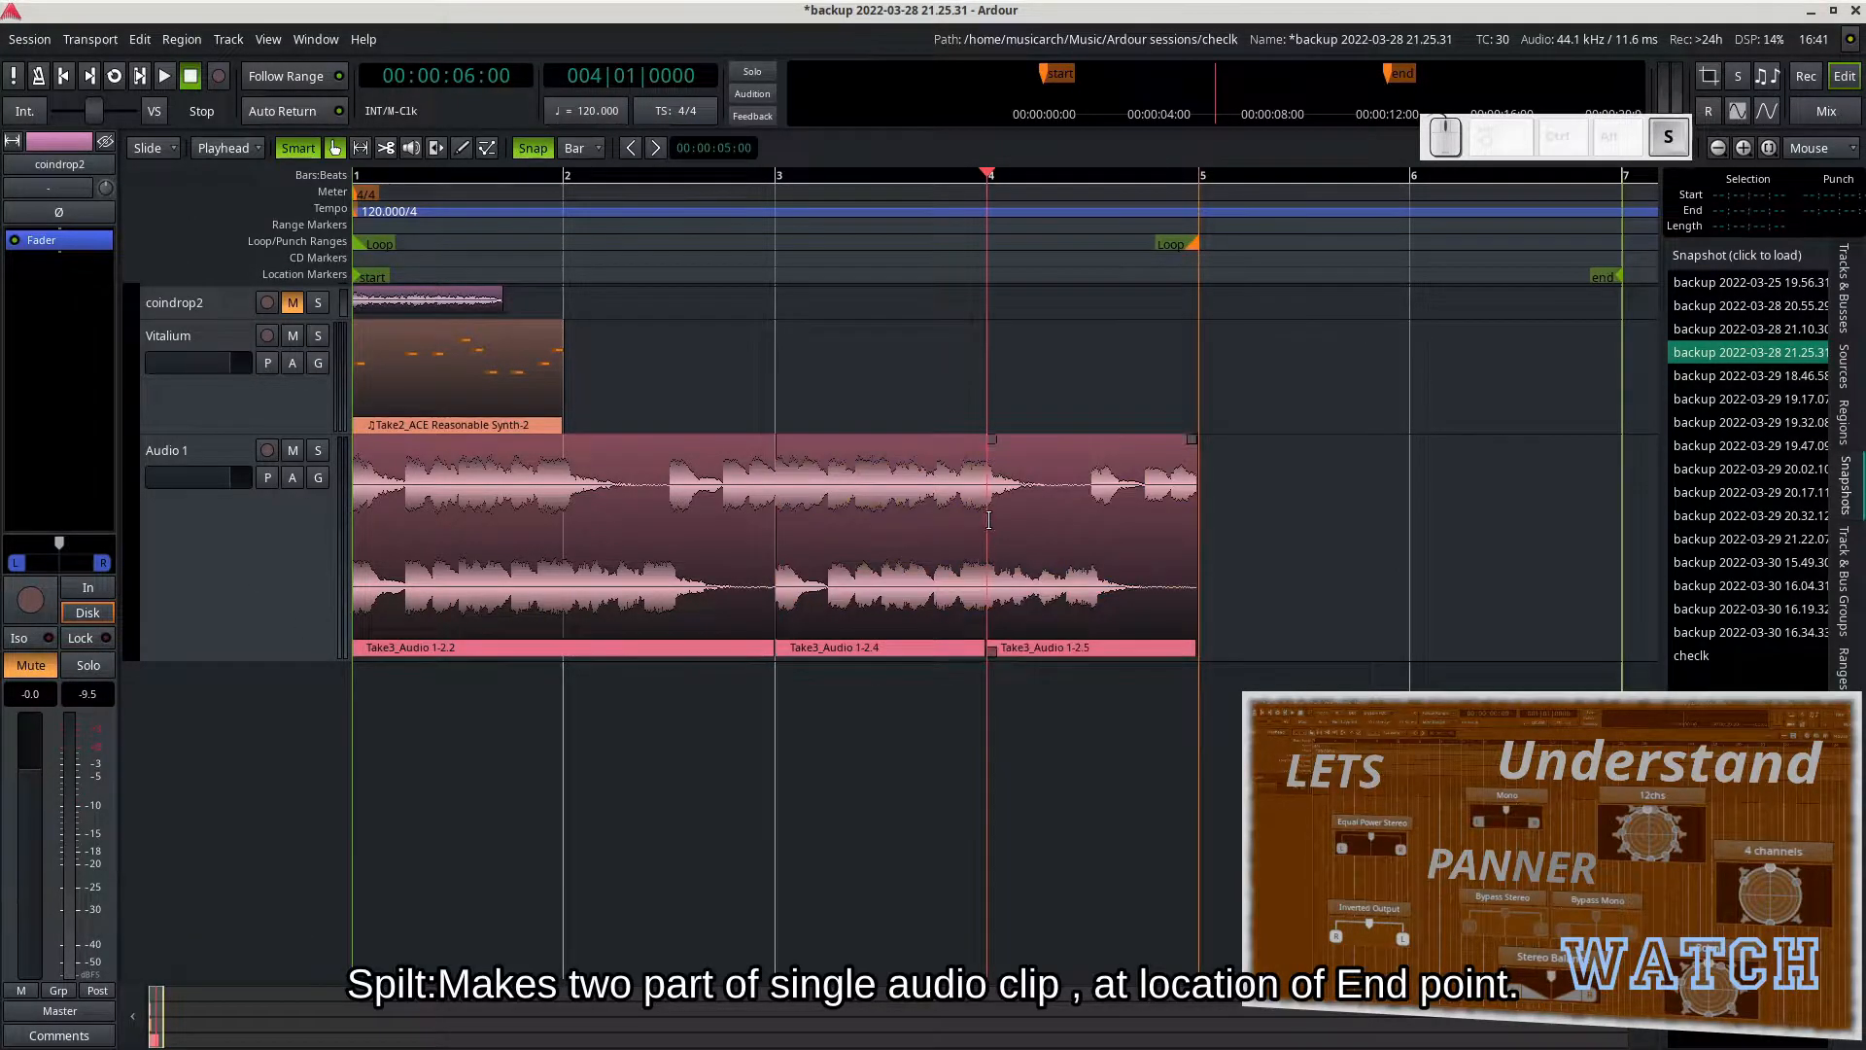
pyautogui.click(1067, 609)
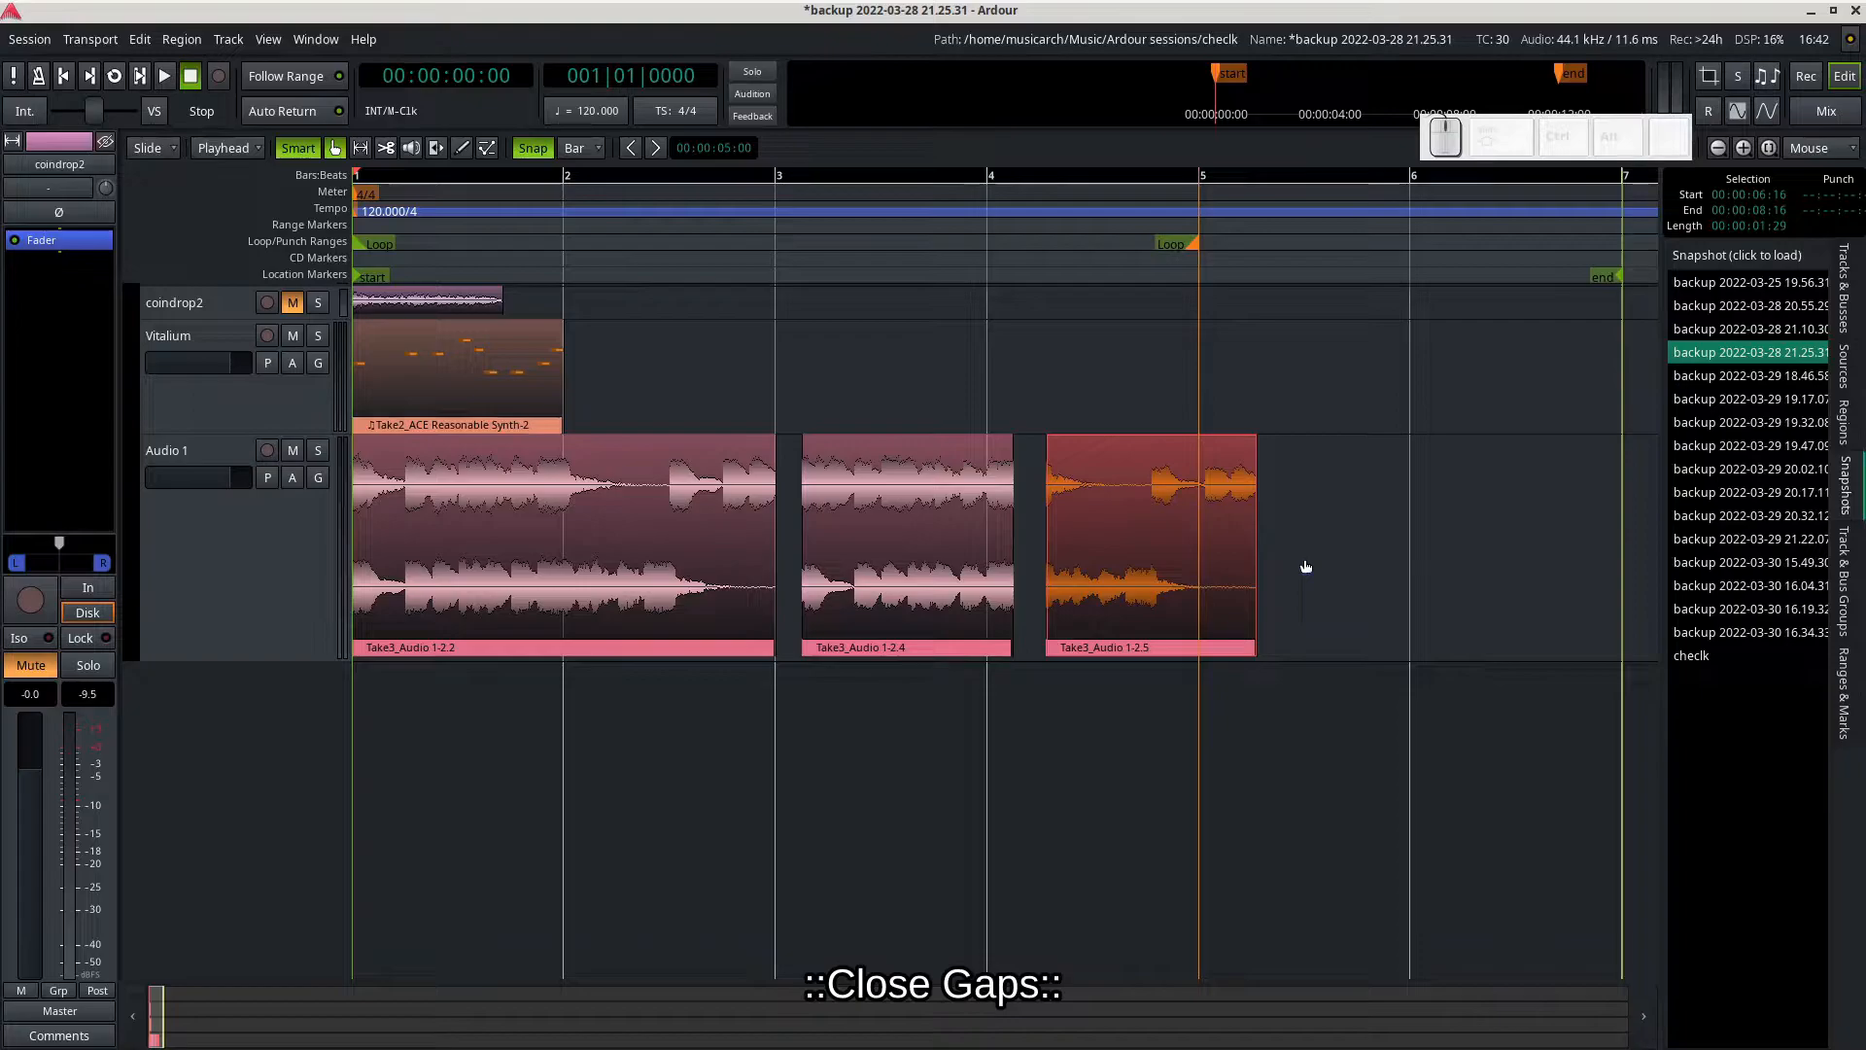
# Step: Close the gaps between the three Audio 1 regions with a 5 ms crossfade length and a 30 ms pull-back length
pyautogui.moveTo(1305, 561); pyautogui.dragTo(355, 680)
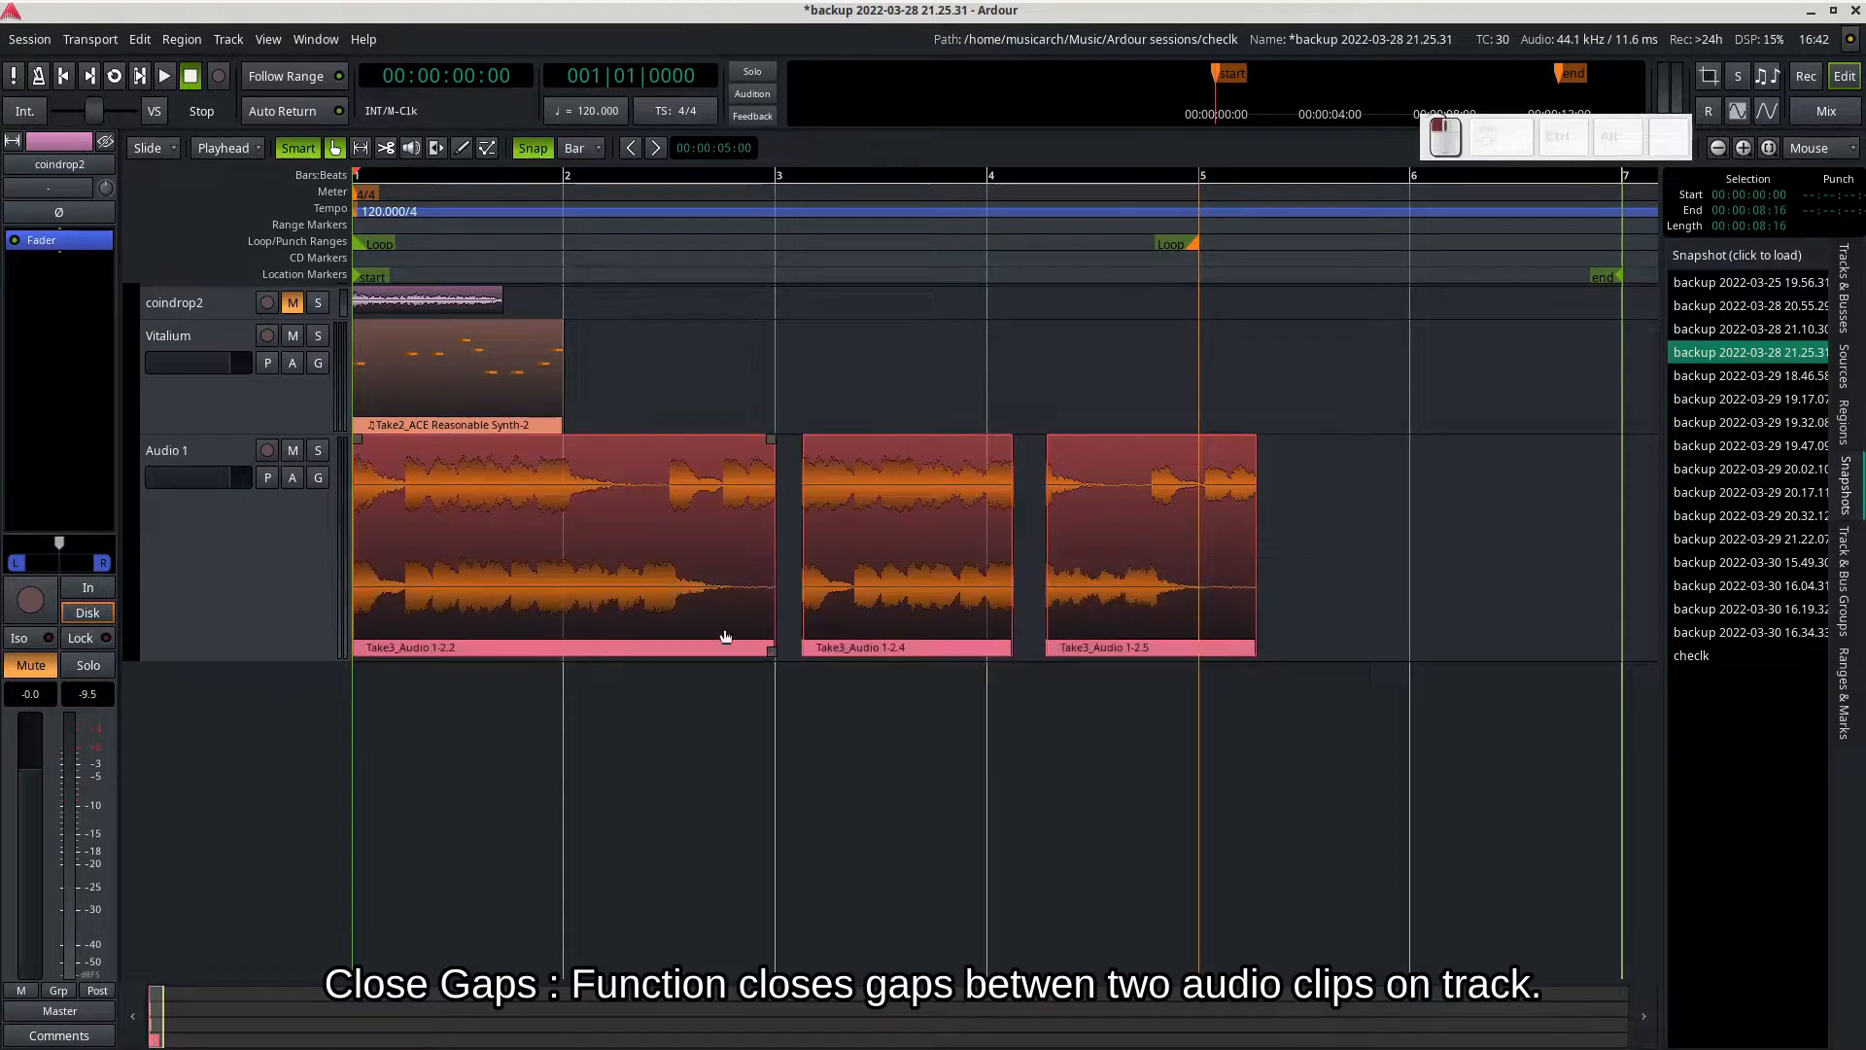
pyautogui.rightClick(900, 536)
pyautogui.moveTo(1021, 545)
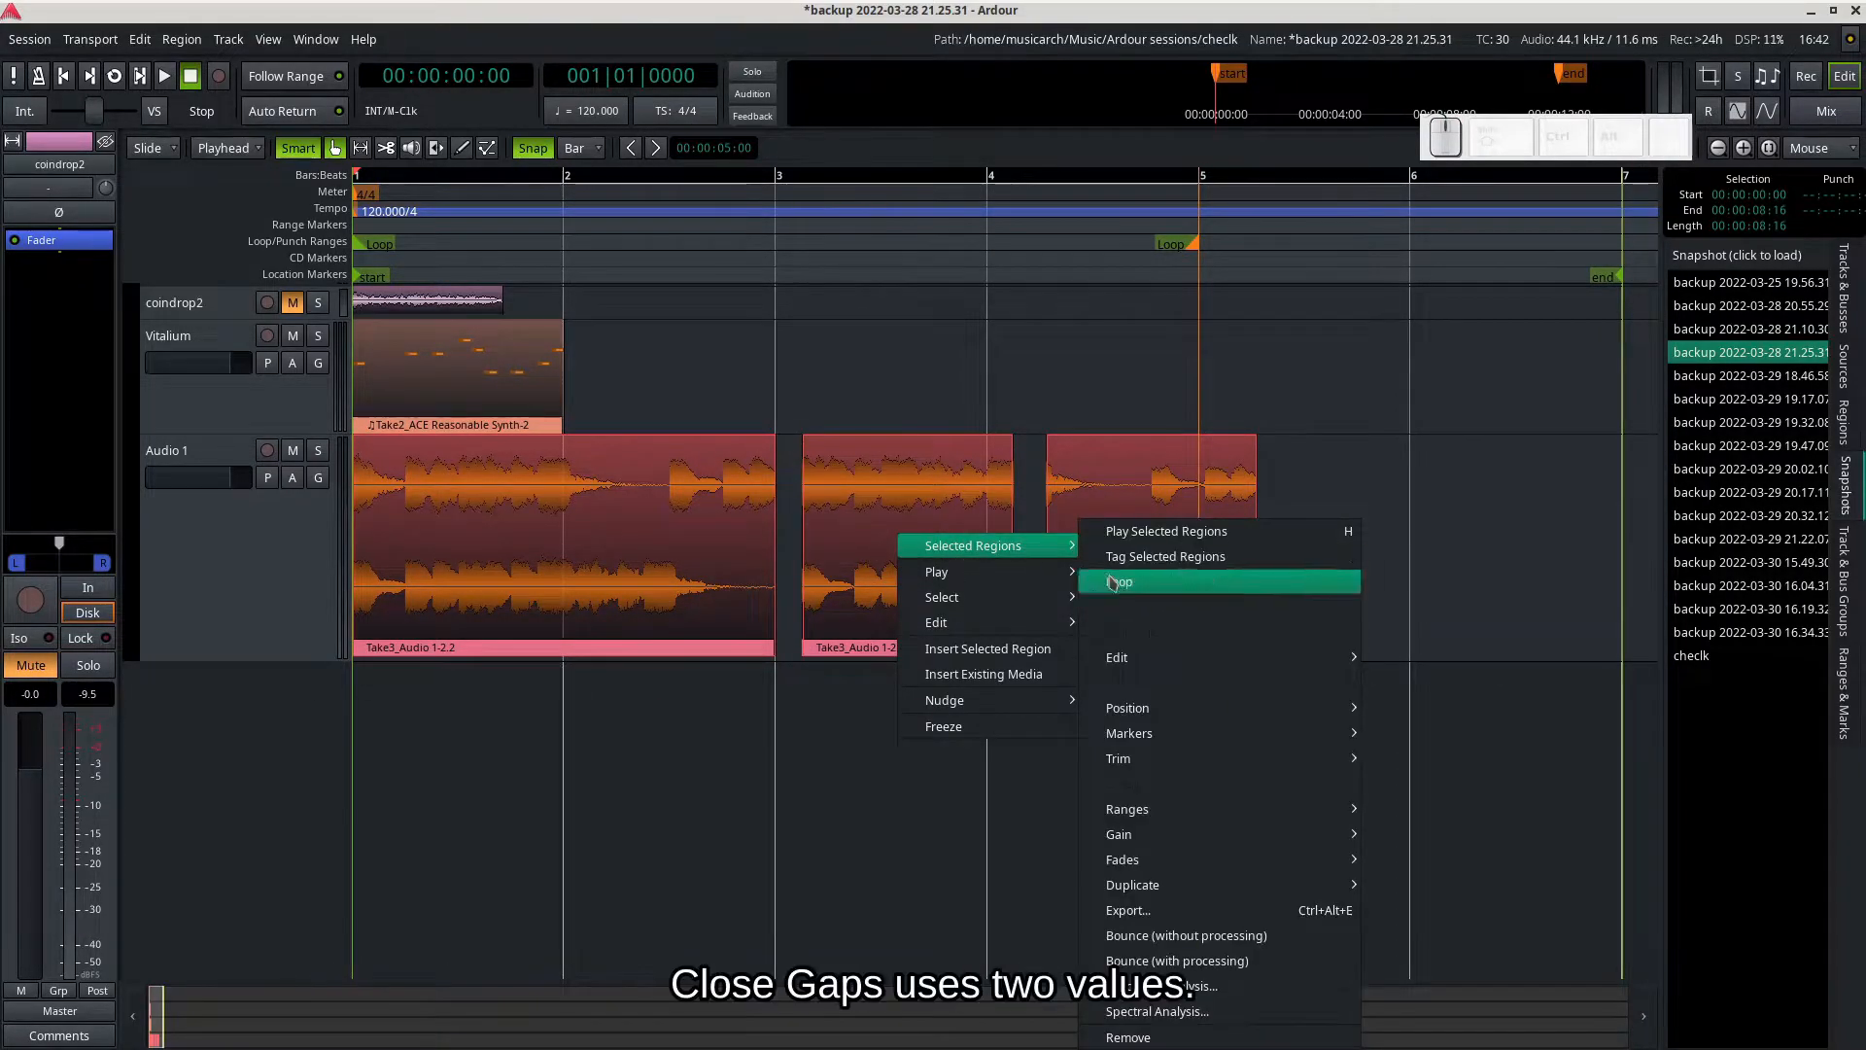
pyautogui.moveTo(1339, 661)
pyautogui.click(1419, 809)
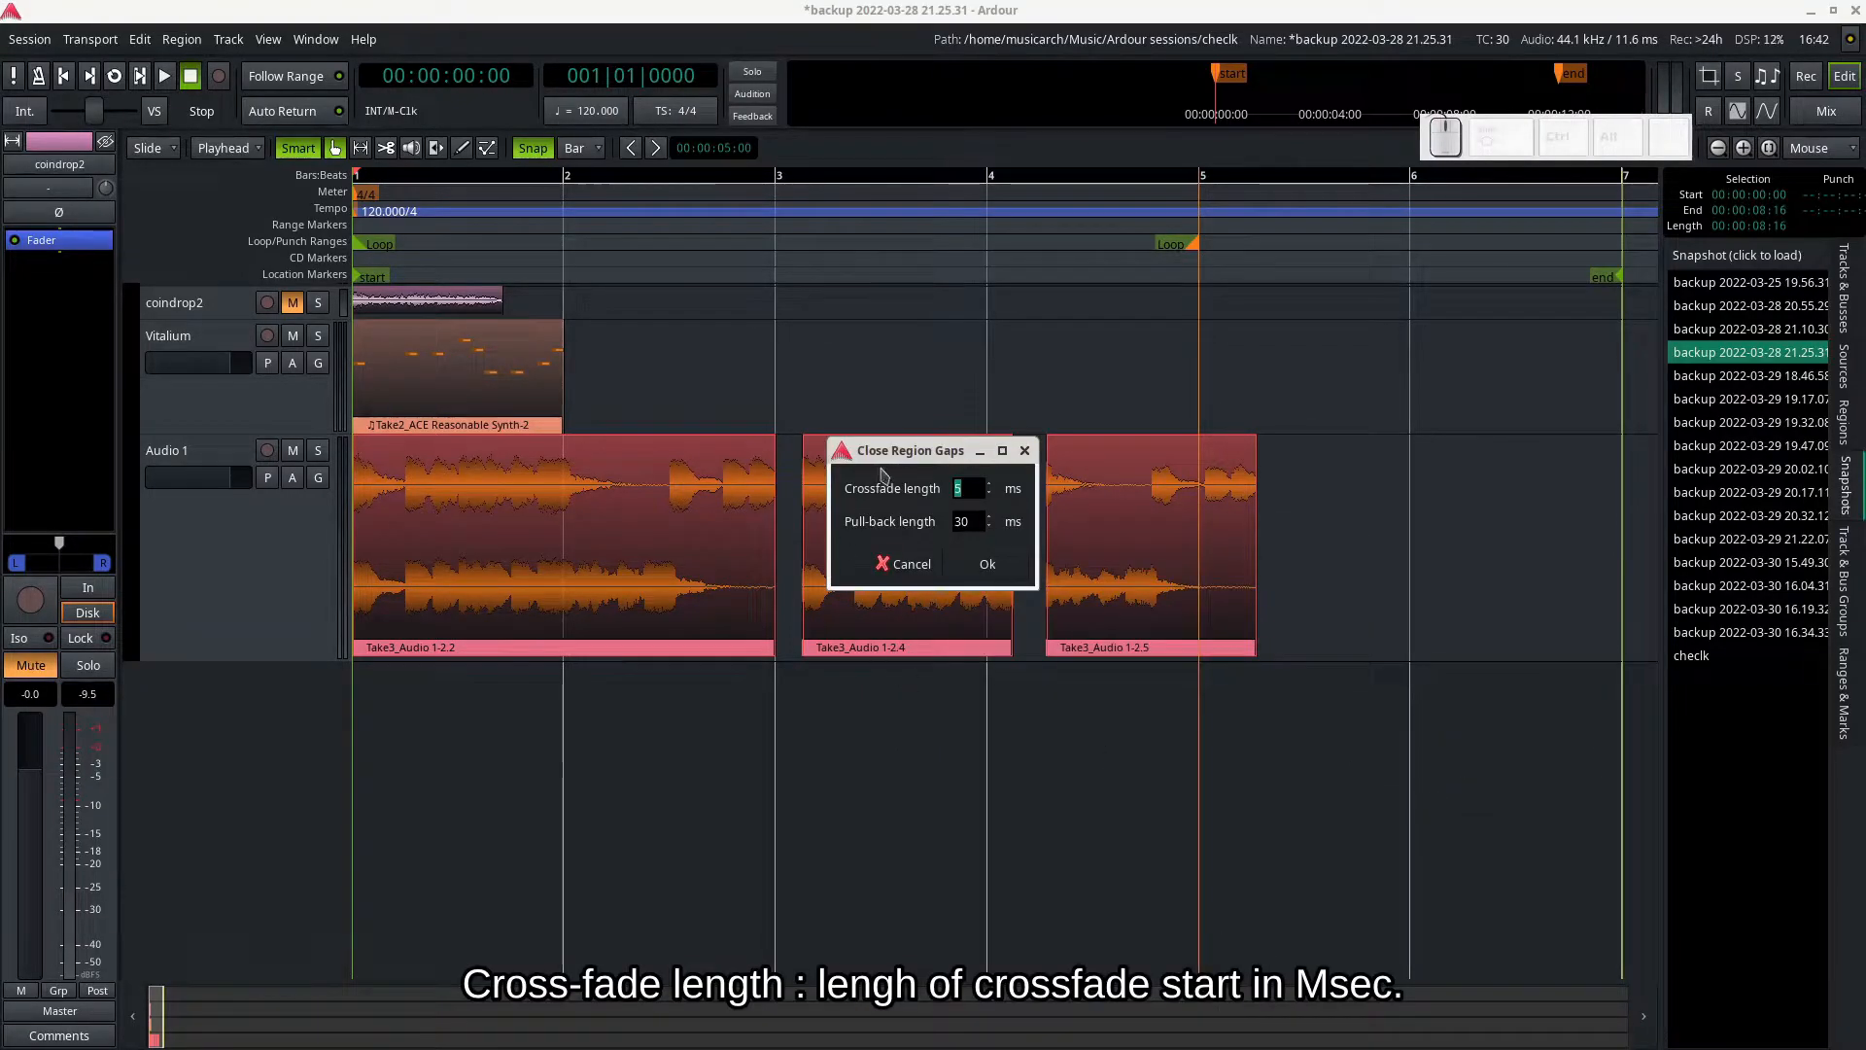
pyautogui.moveTo(904, 450); pyautogui.dragTo(1372, 411)
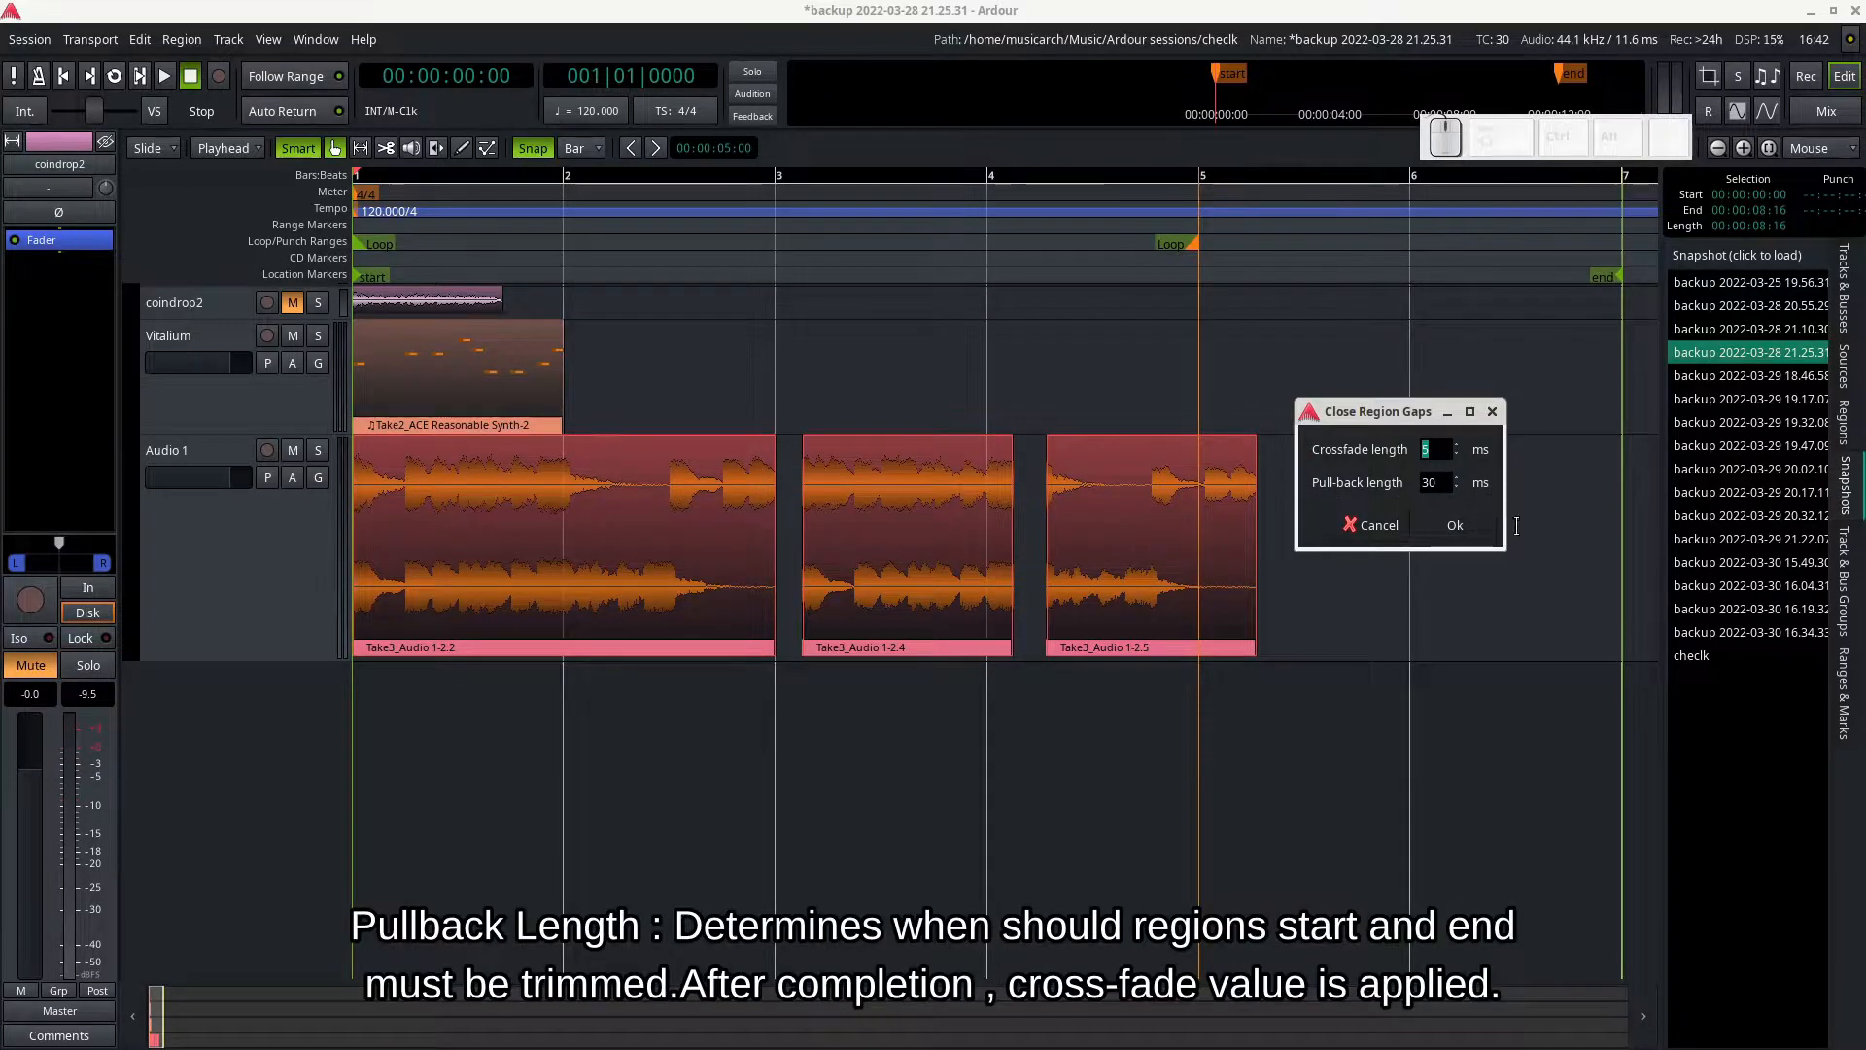
pyautogui.click(1453, 530)
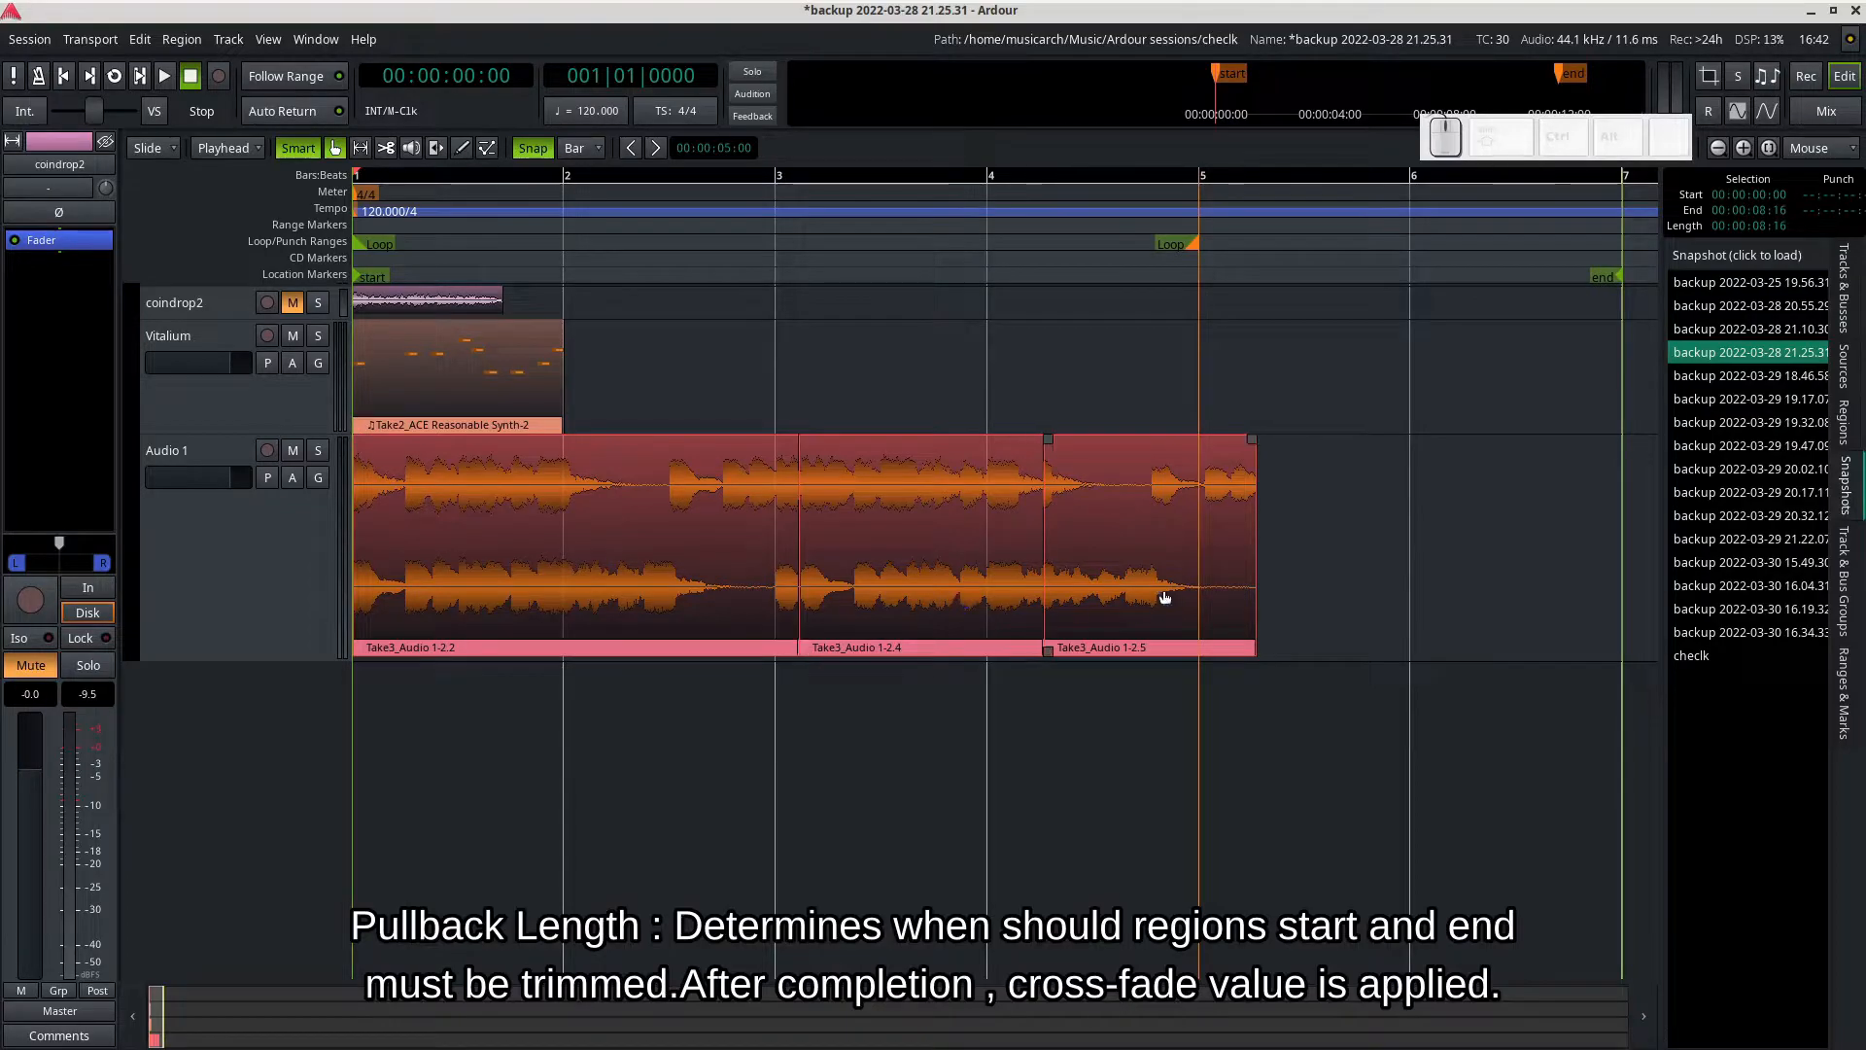
pyautogui.moveTo(1146, 599); pyautogui.dragTo(1230, 596)
pyautogui.moveTo(924, 587); pyautogui.dragTo(1193, 587)
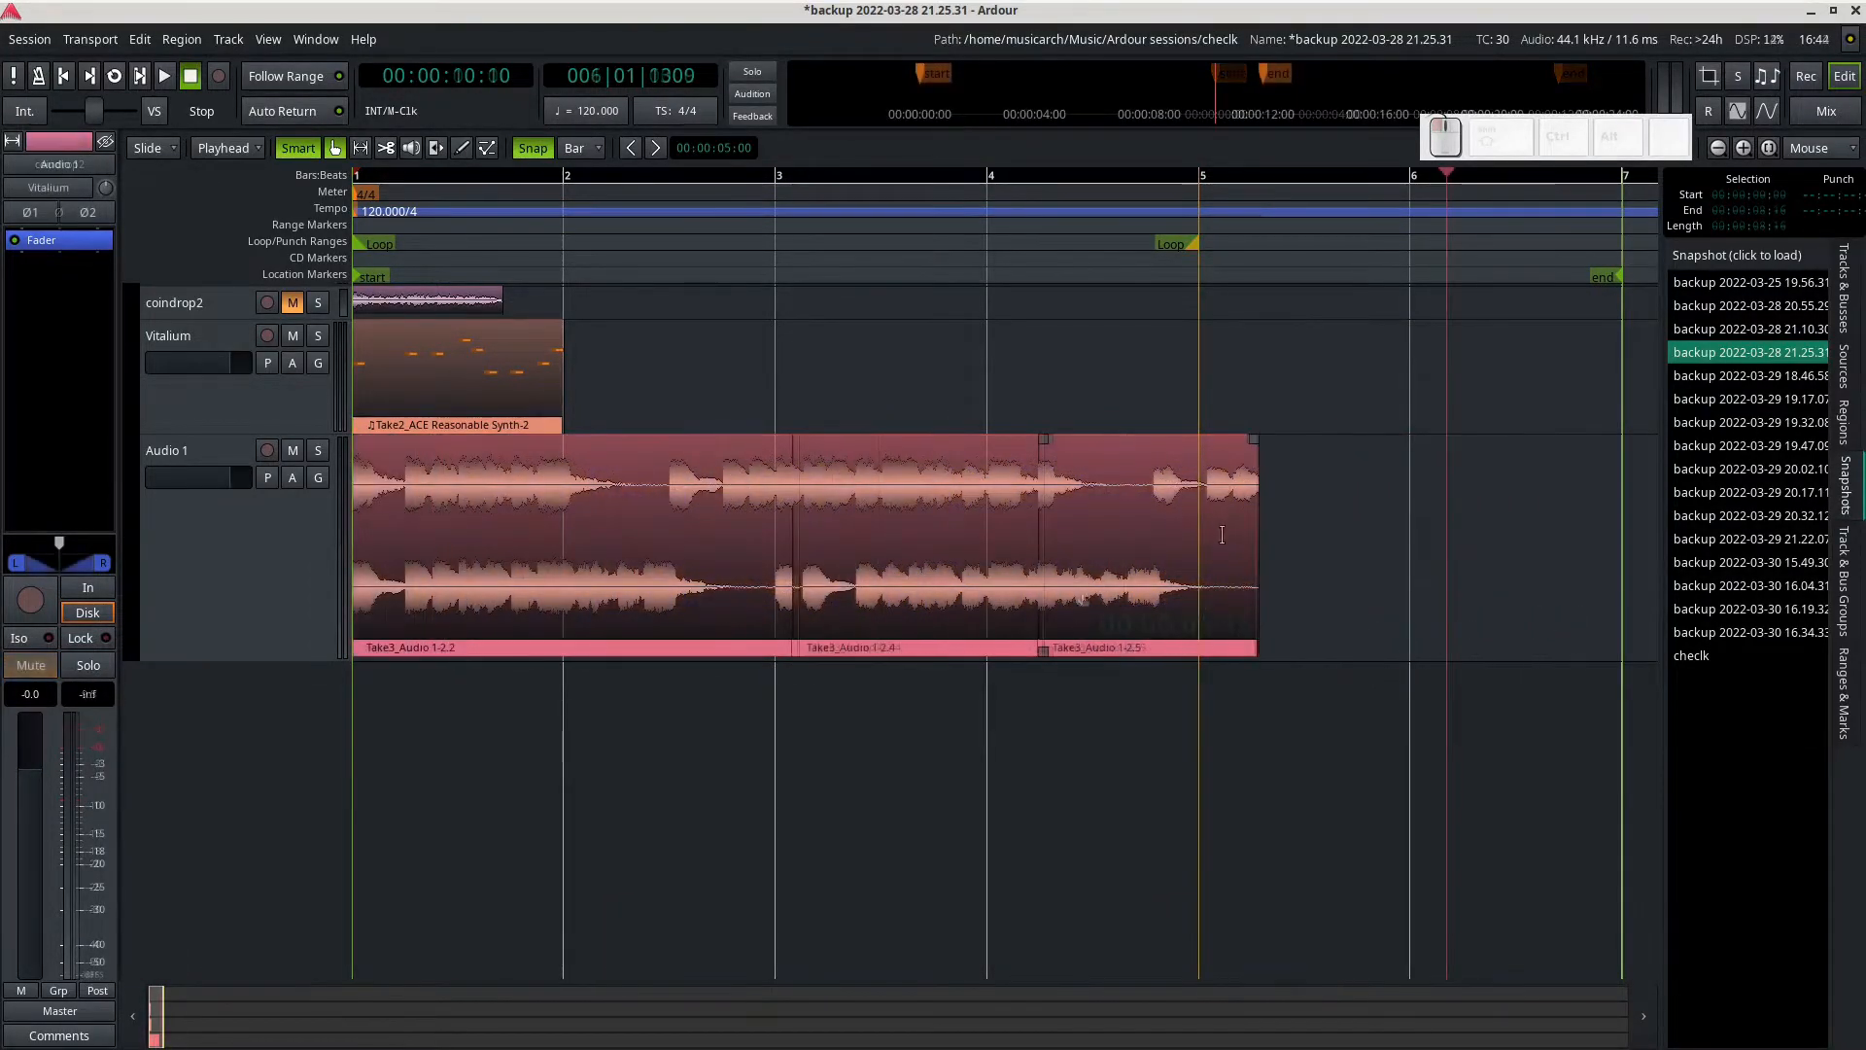
pyautogui.click(1153, 561)
pyautogui.moveTo(1152, 561); pyautogui.dragTo(1112, 528)
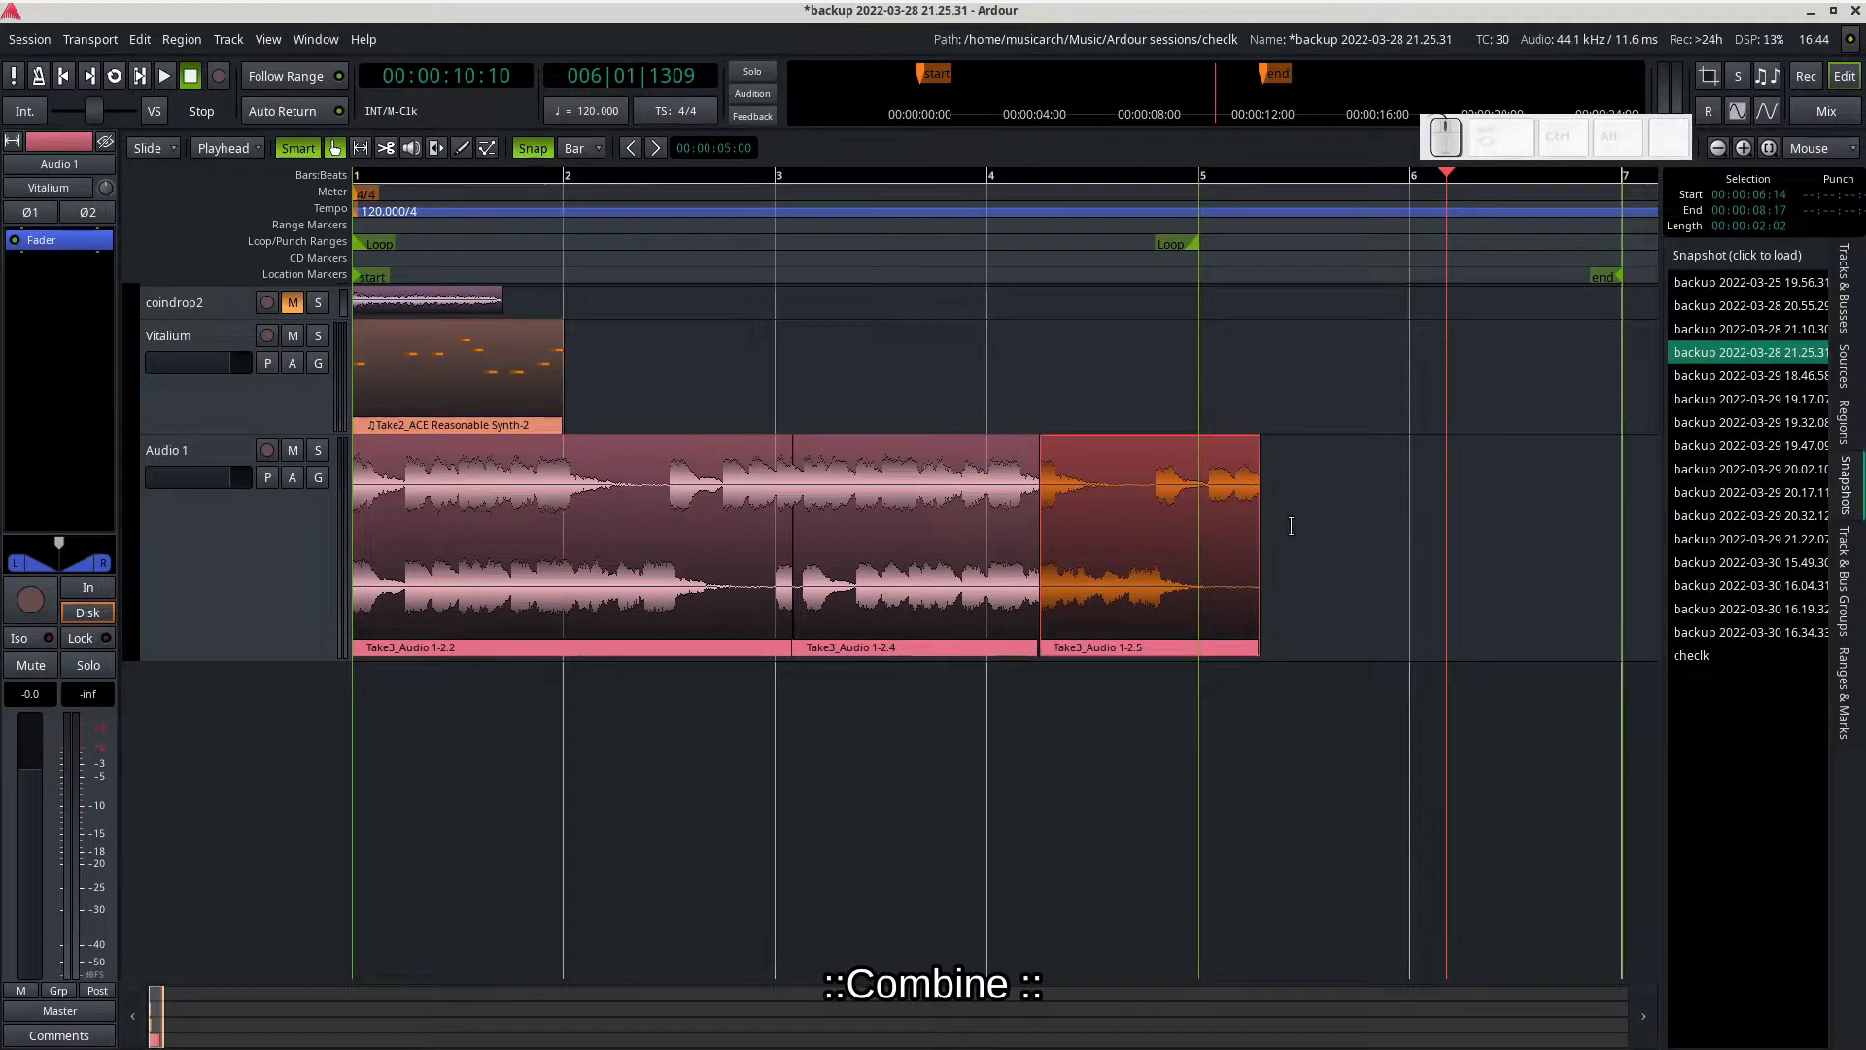
# Step: Combine all three regions on the Audio 1 track into a single compound region
pyautogui.moveTo(1312, 567); pyautogui.dragTo(262, 690)
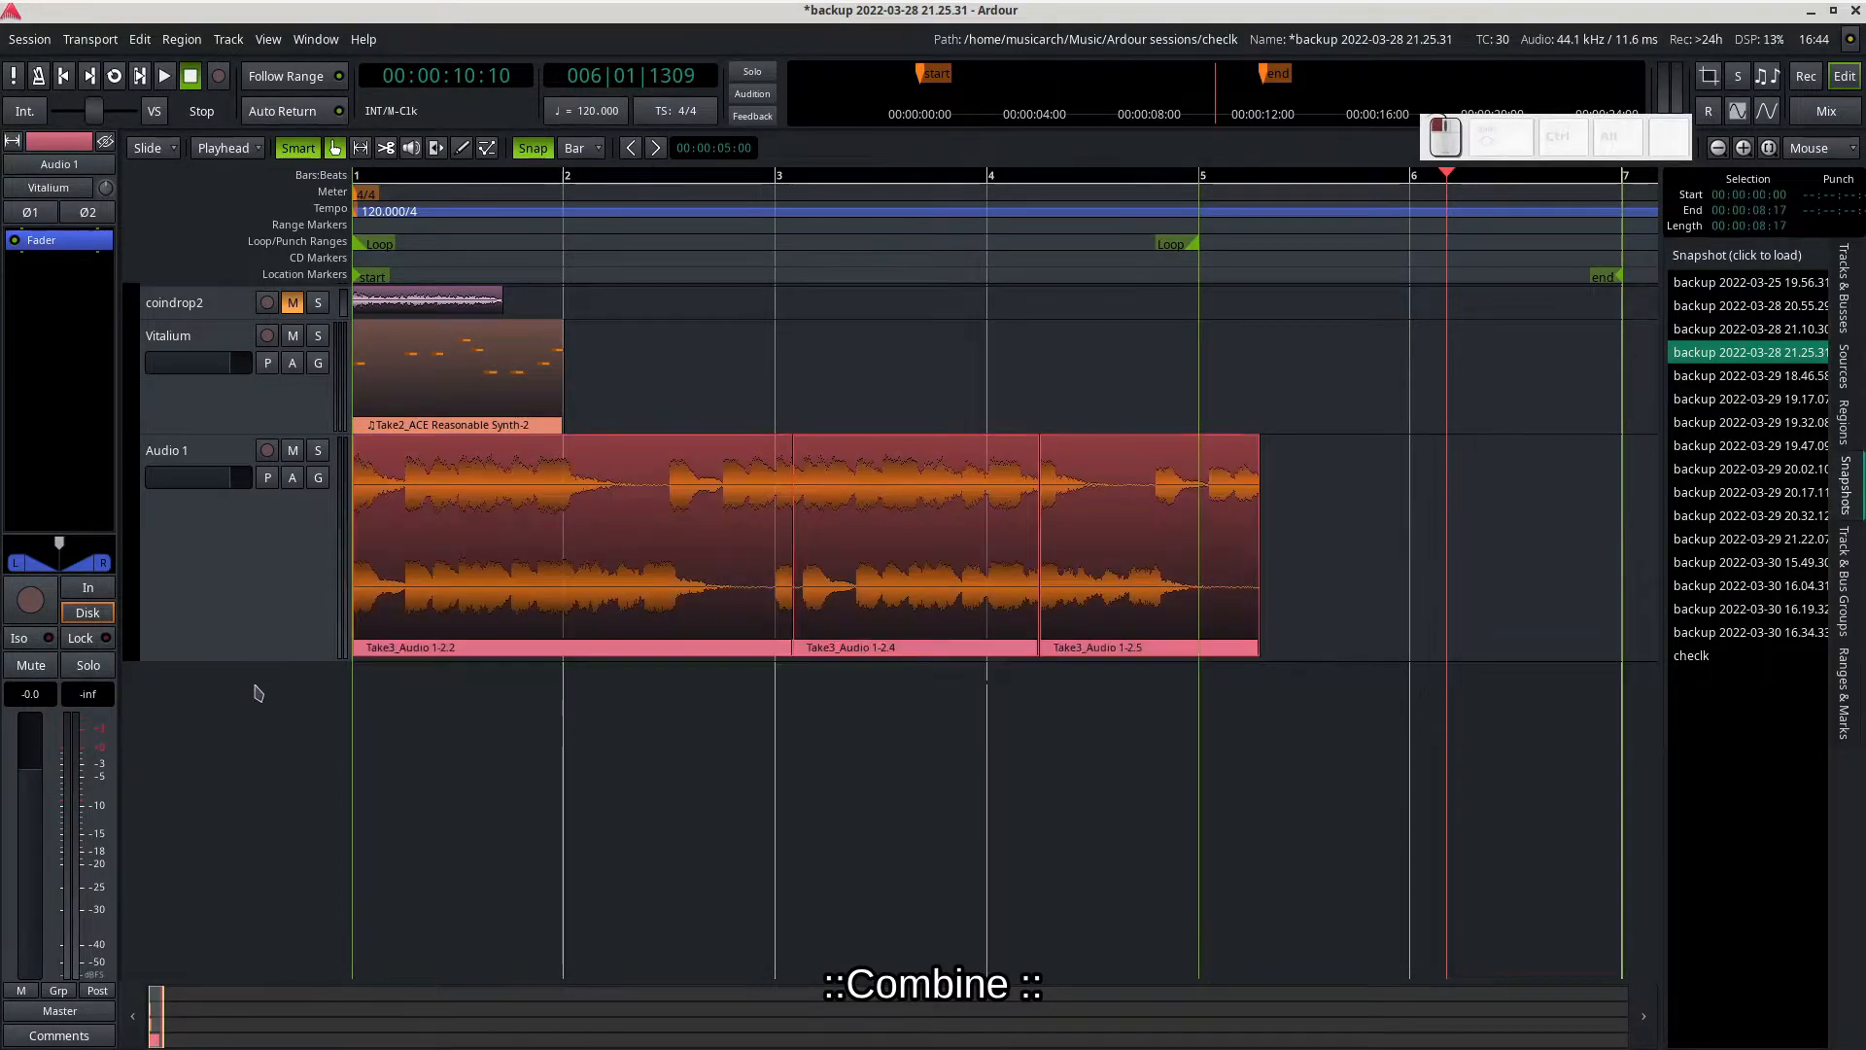
pyautogui.rightClick(1109, 535)
pyautogui.moveTo(1215, 548)
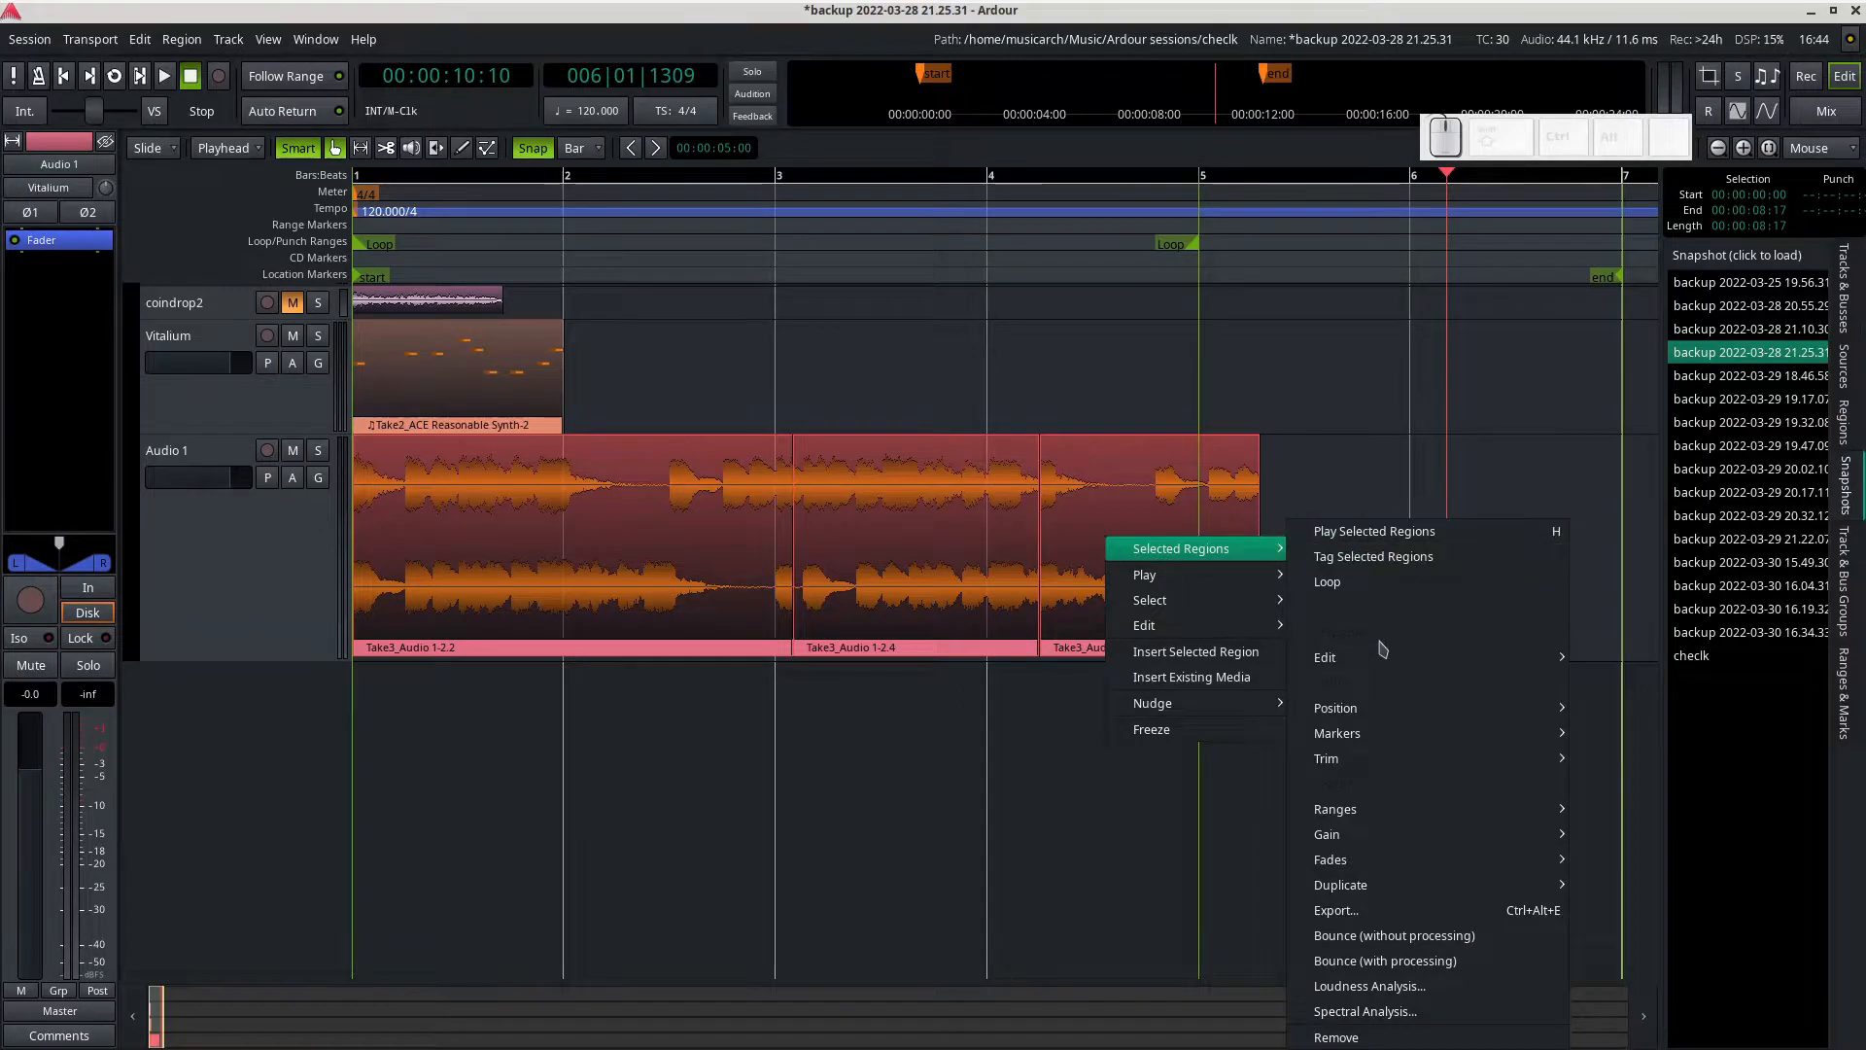
pyautogui.moveTo(1419, 657)
pyautogui.click(1706, 659)
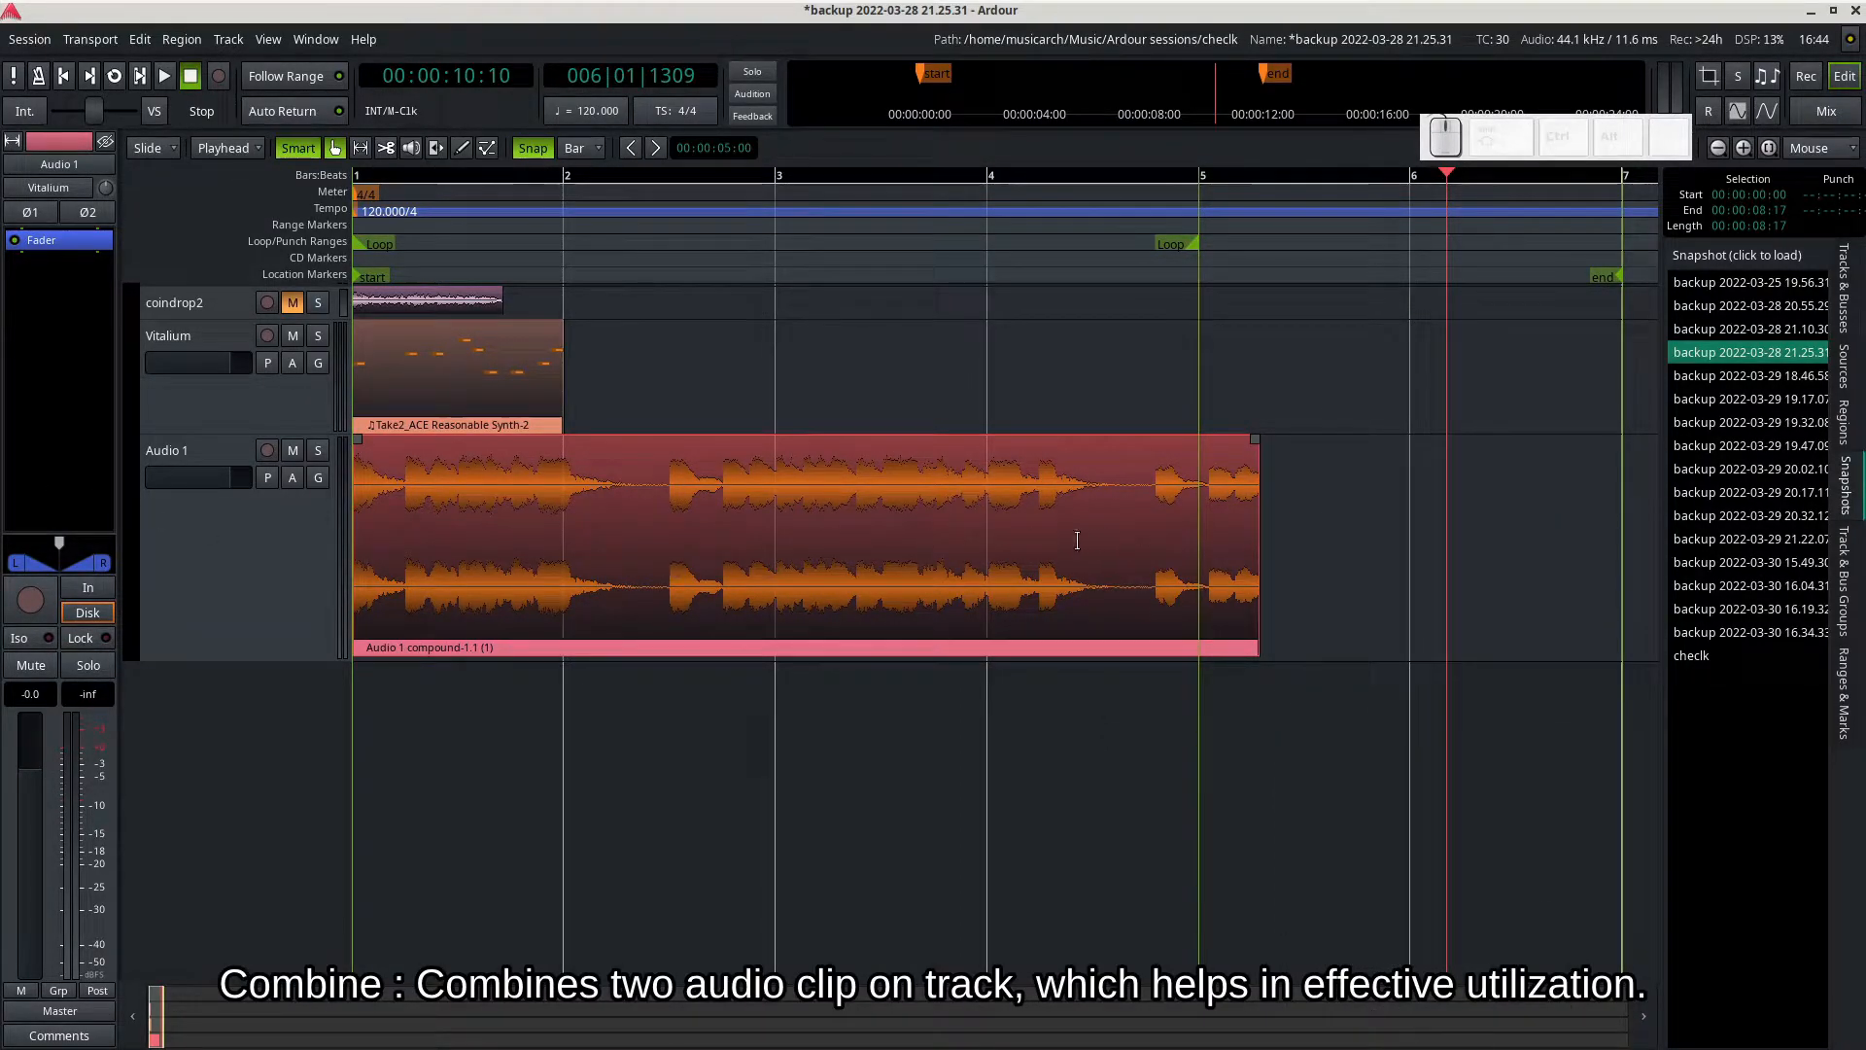
pyautogui.moveTo(865, 630); pyautogui.dragTo(674, 637)
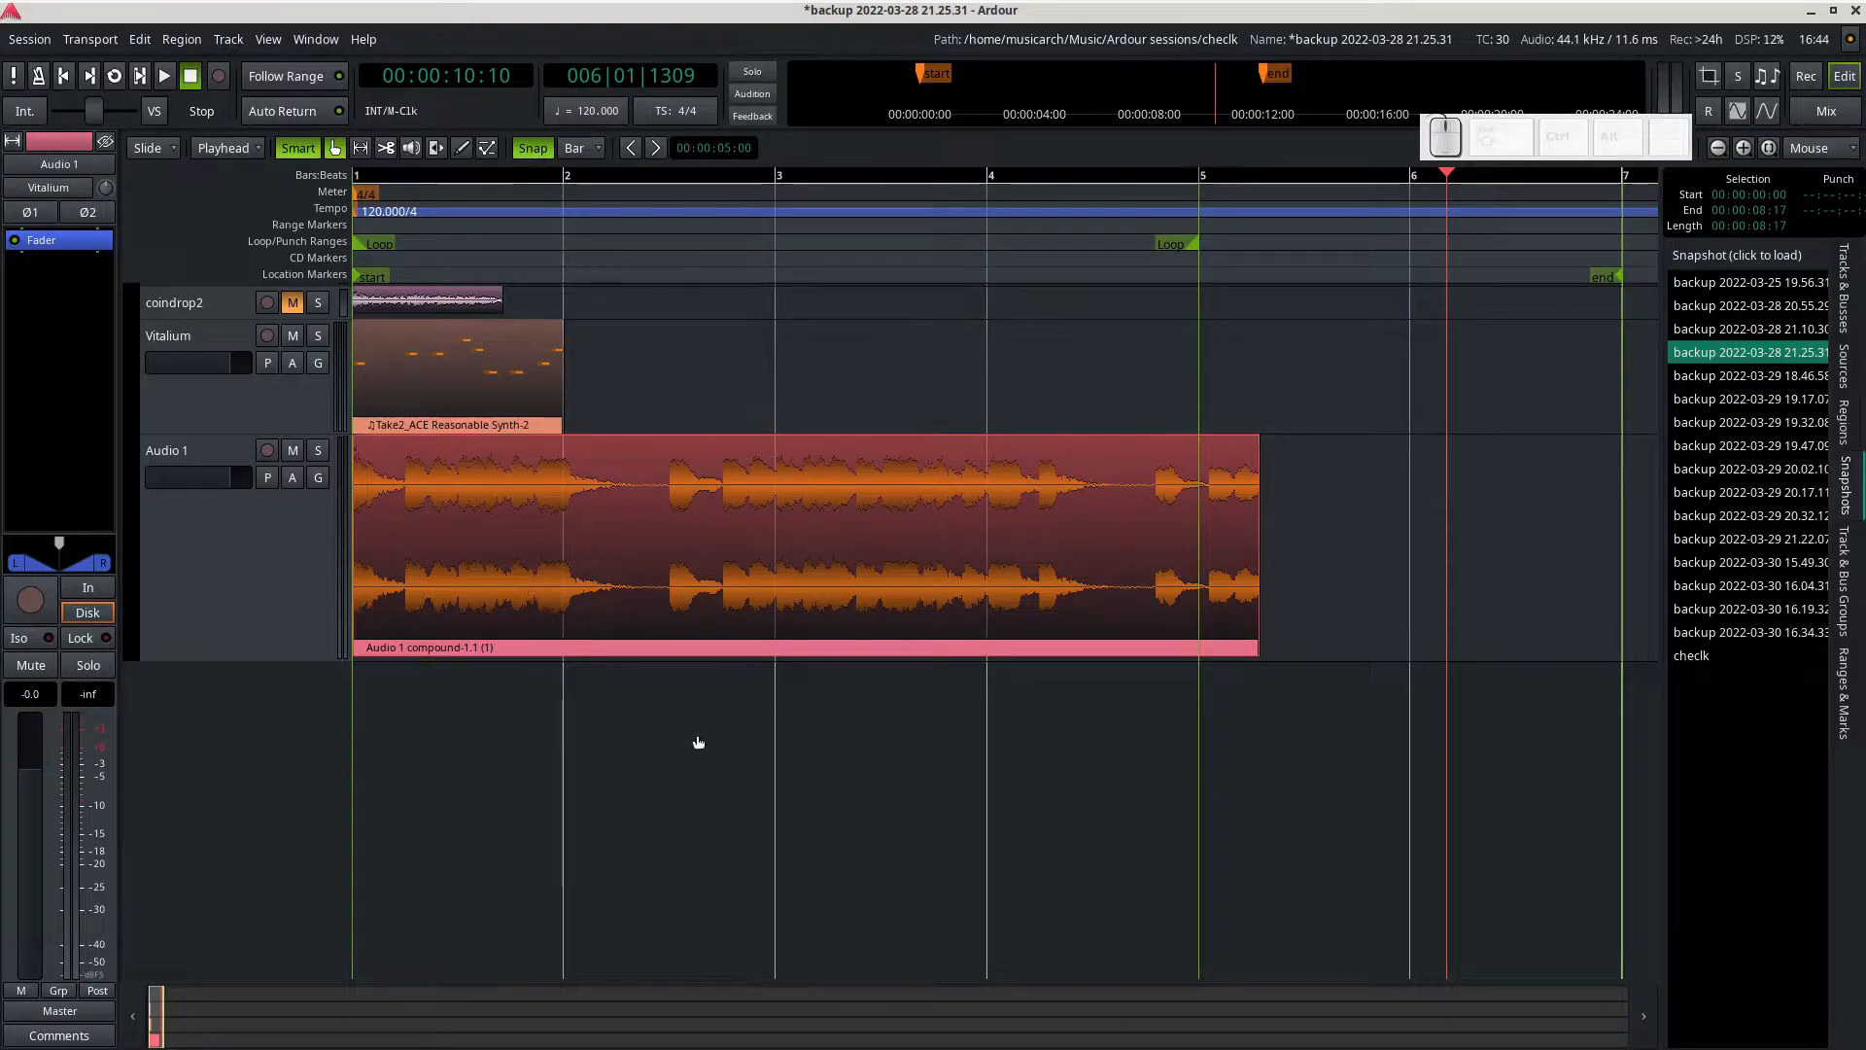
# Step: Examine the session's source list and region list for the newly combined region
pyautogui.moveTo(1659, 525); pyautogui.dragTo(1487, 555)
pyautogui.click(1844, 367)
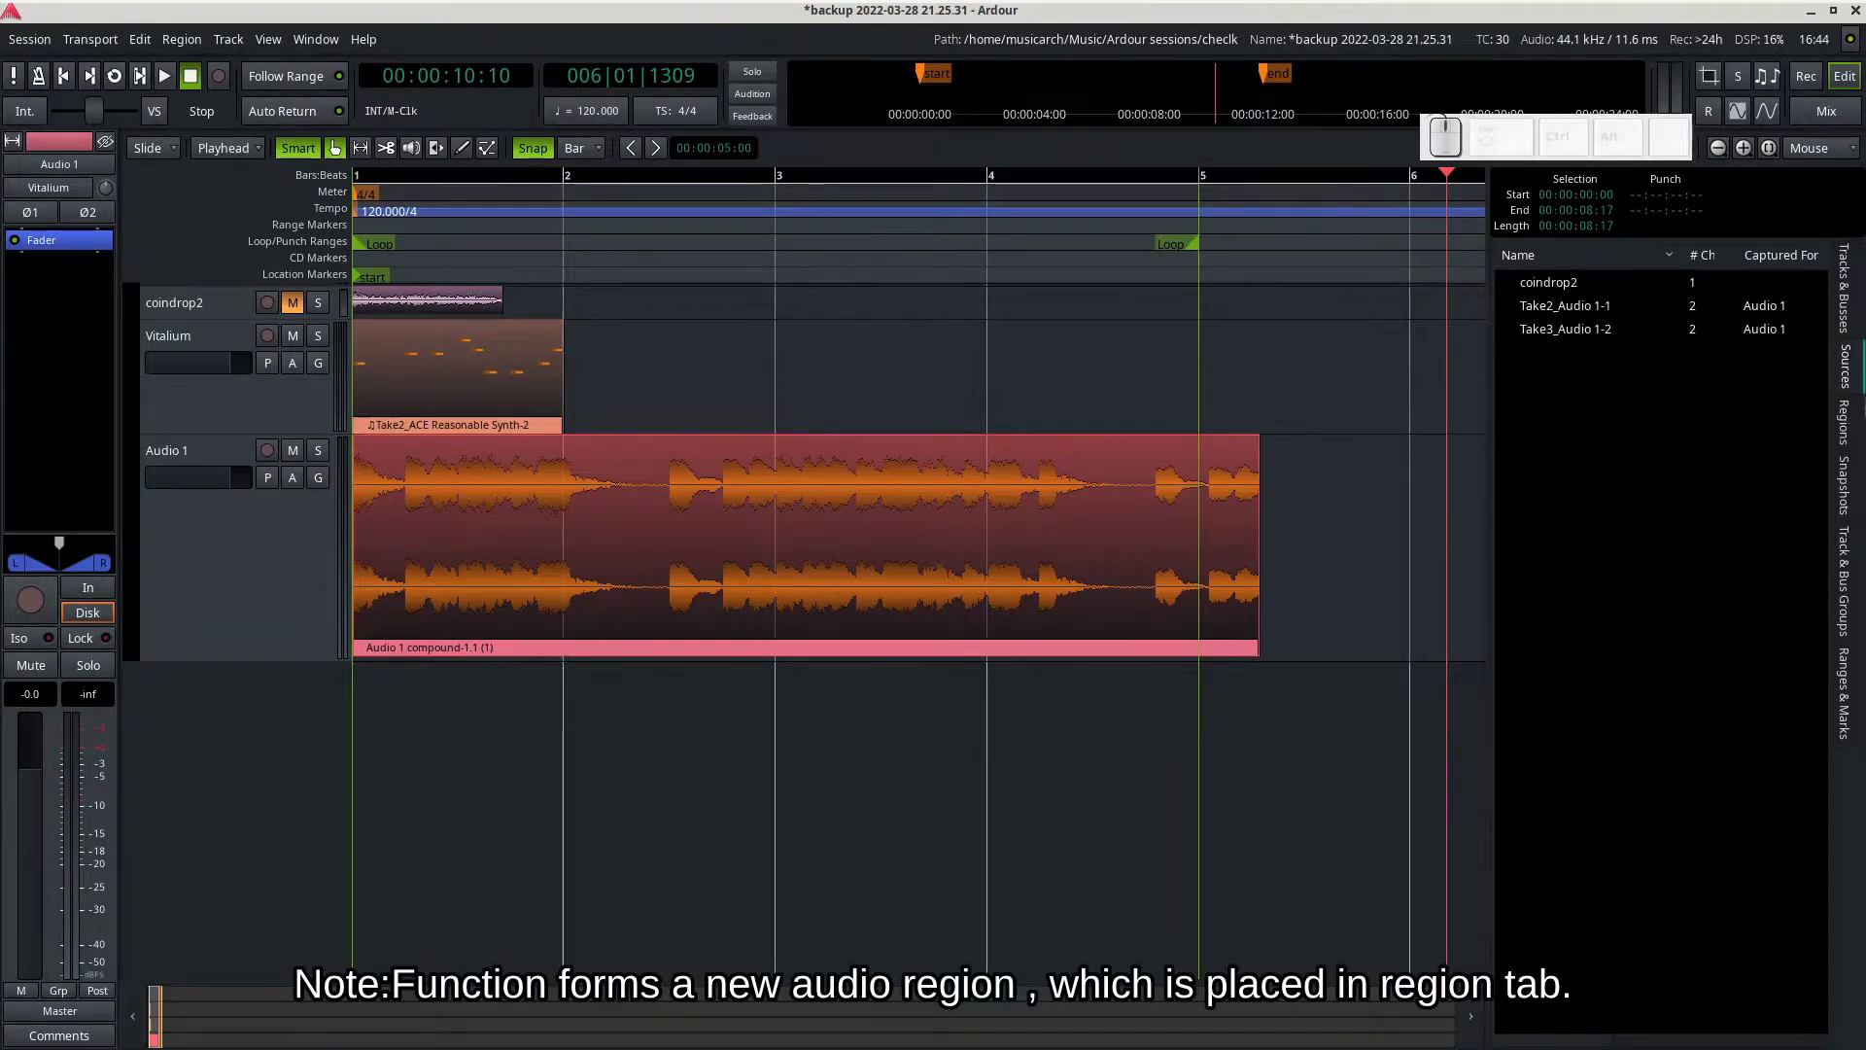
pyautogui.click(1846, 422)
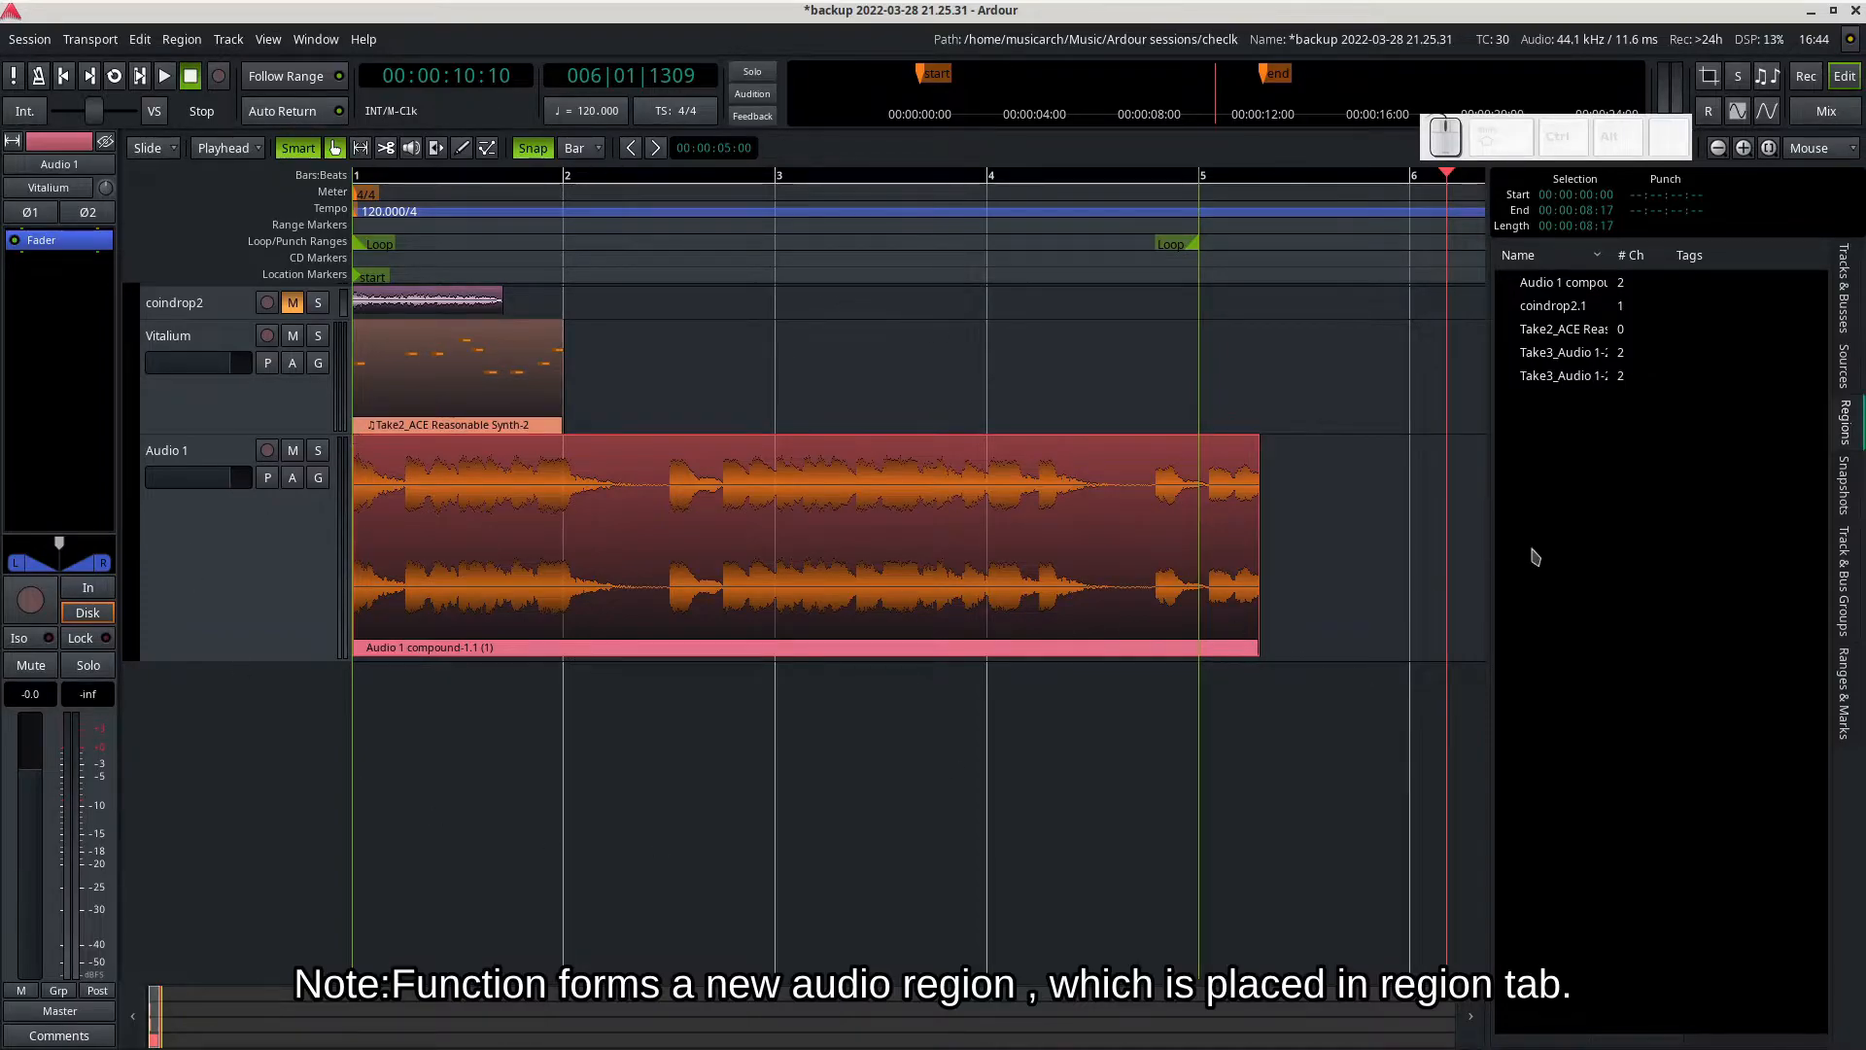
pyautogui.moveTo(1488, 577); pyautogui.dragTo(1747, 579)
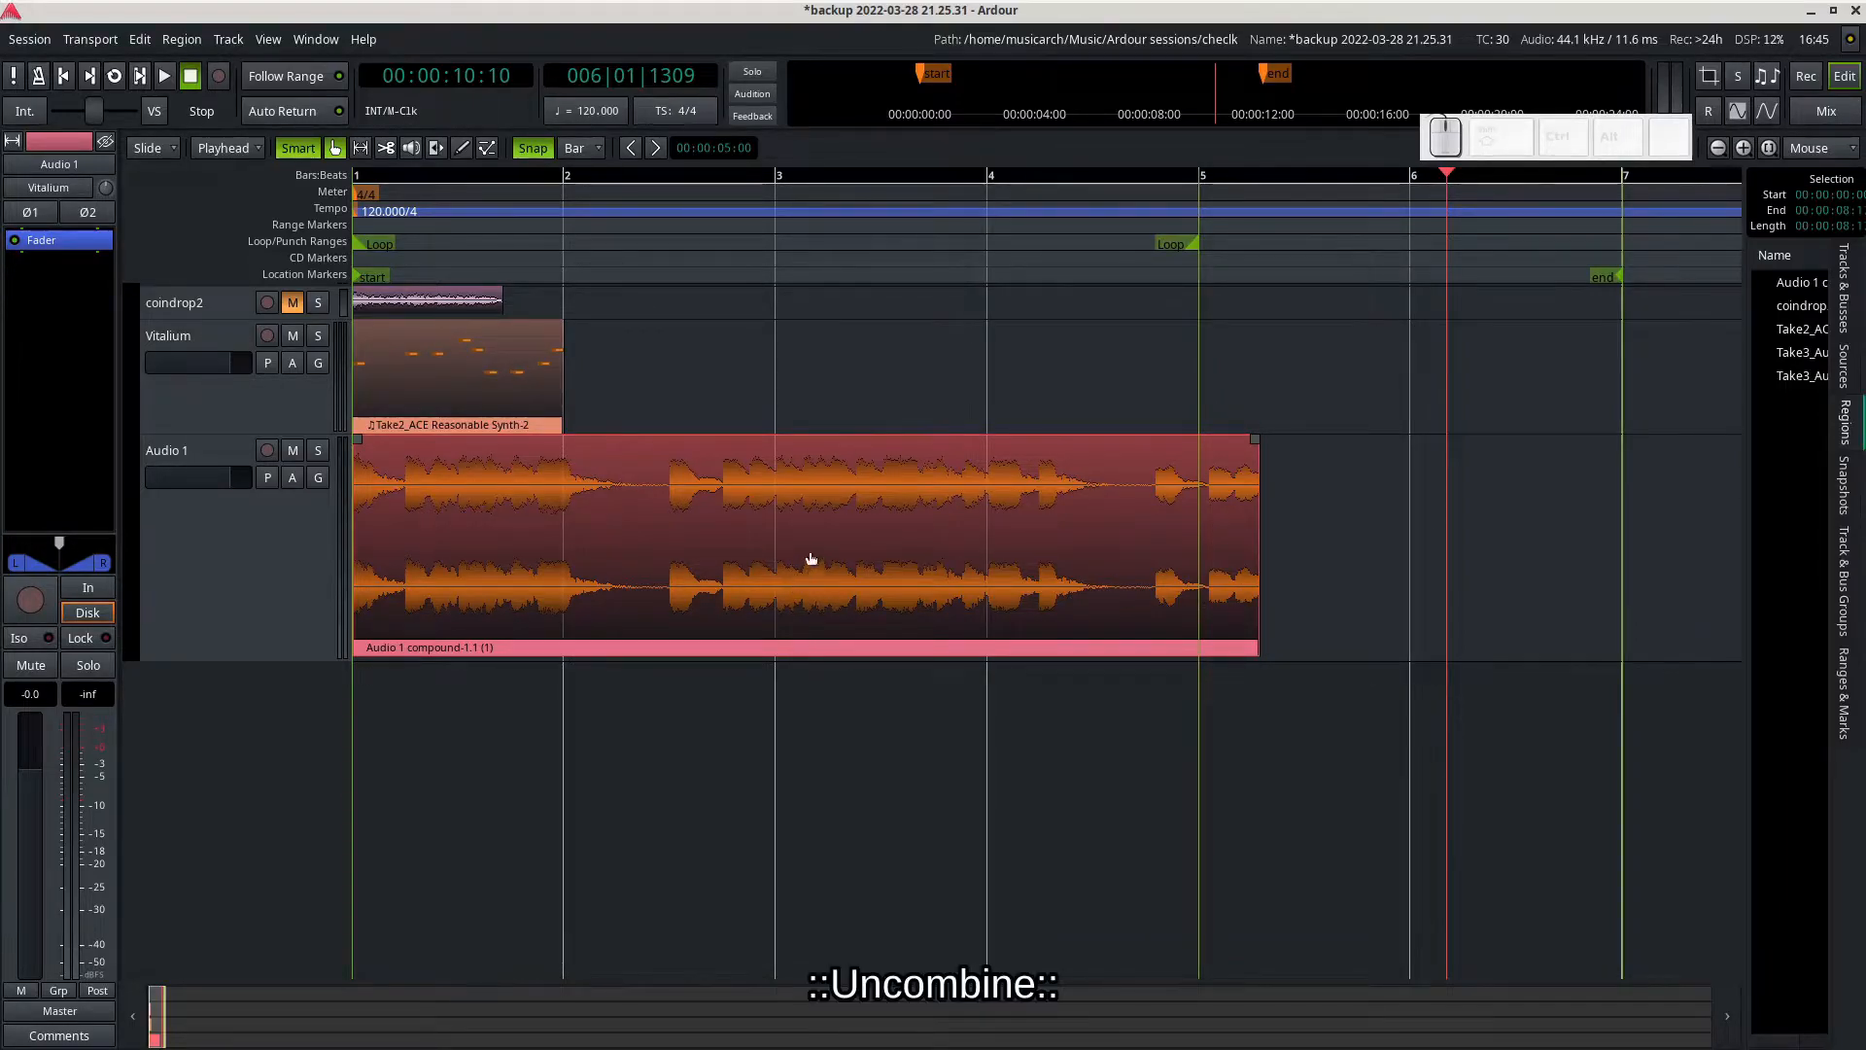
# Step: Uncombine the compound region on the Audio 1 track into its separate regions and test moving them
pyautogui.rightClick(852, 523)
pyautogui.moveTo(958, 532)
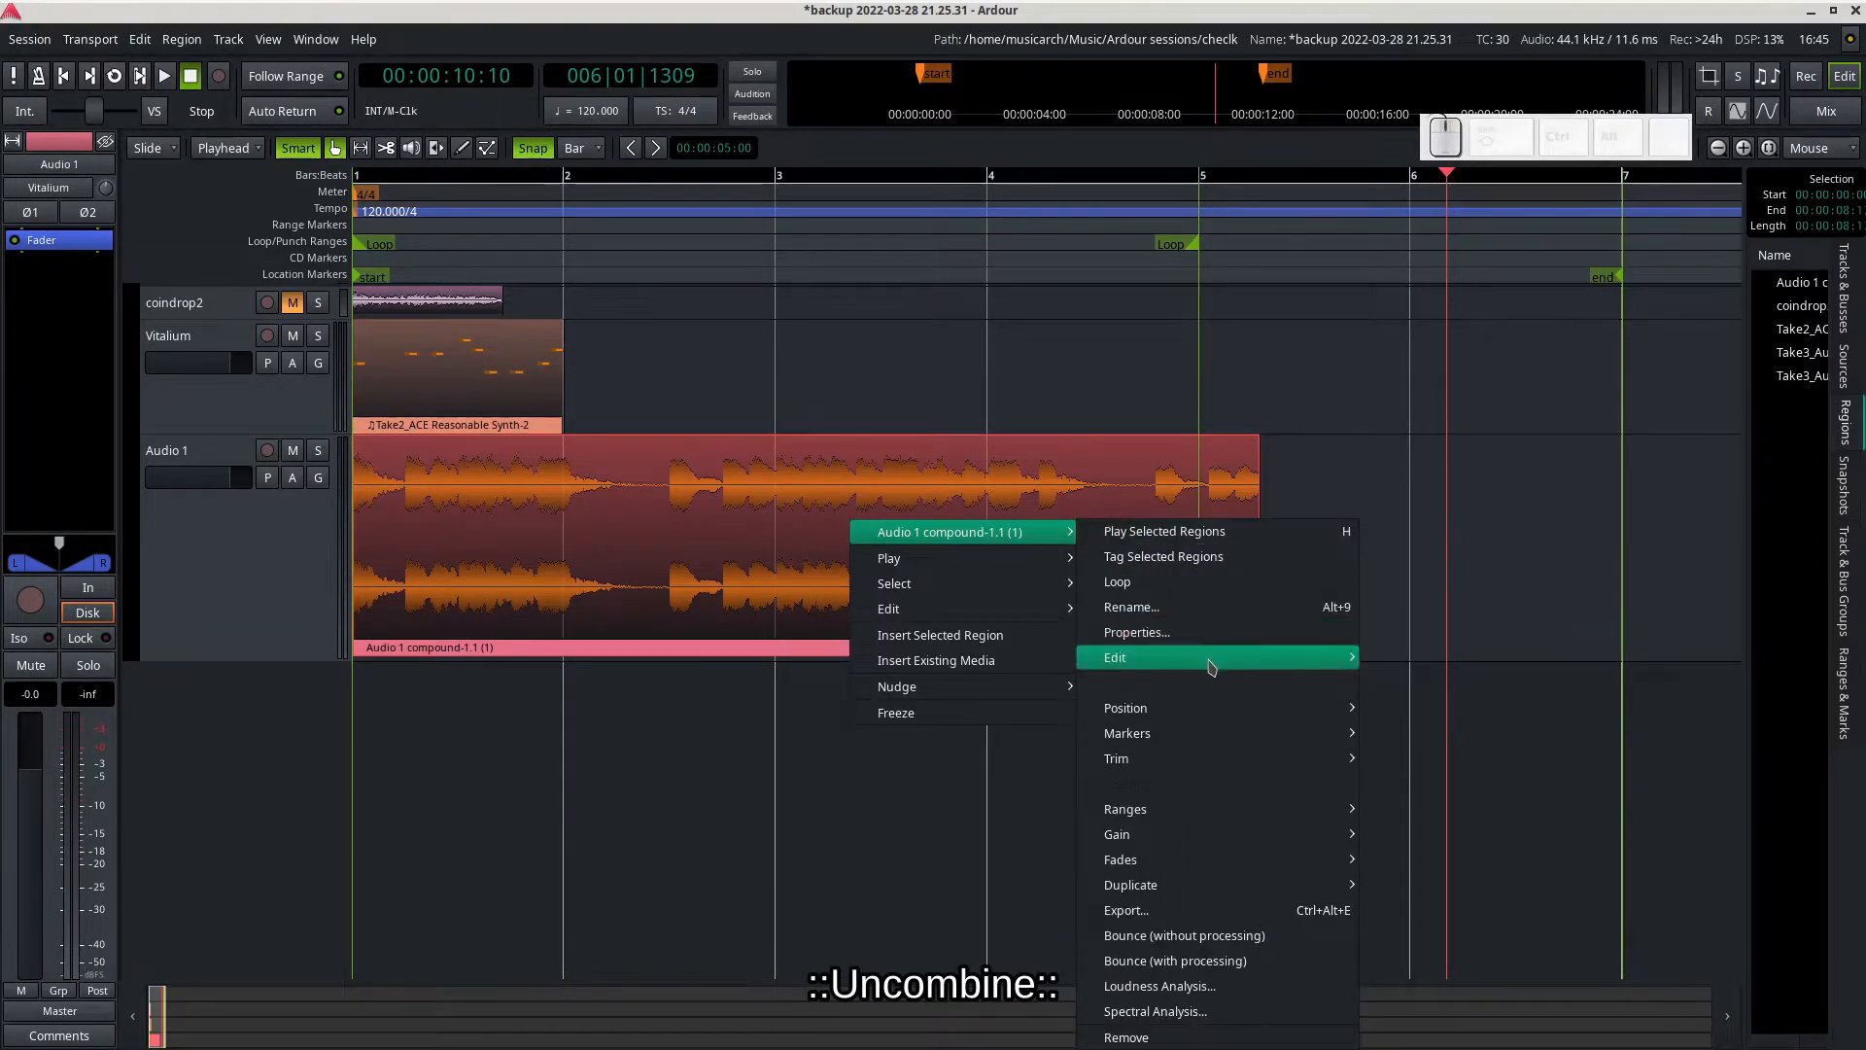
pyautogui.moveTo(1215, 658)
pyautogui.click(1476, 685)
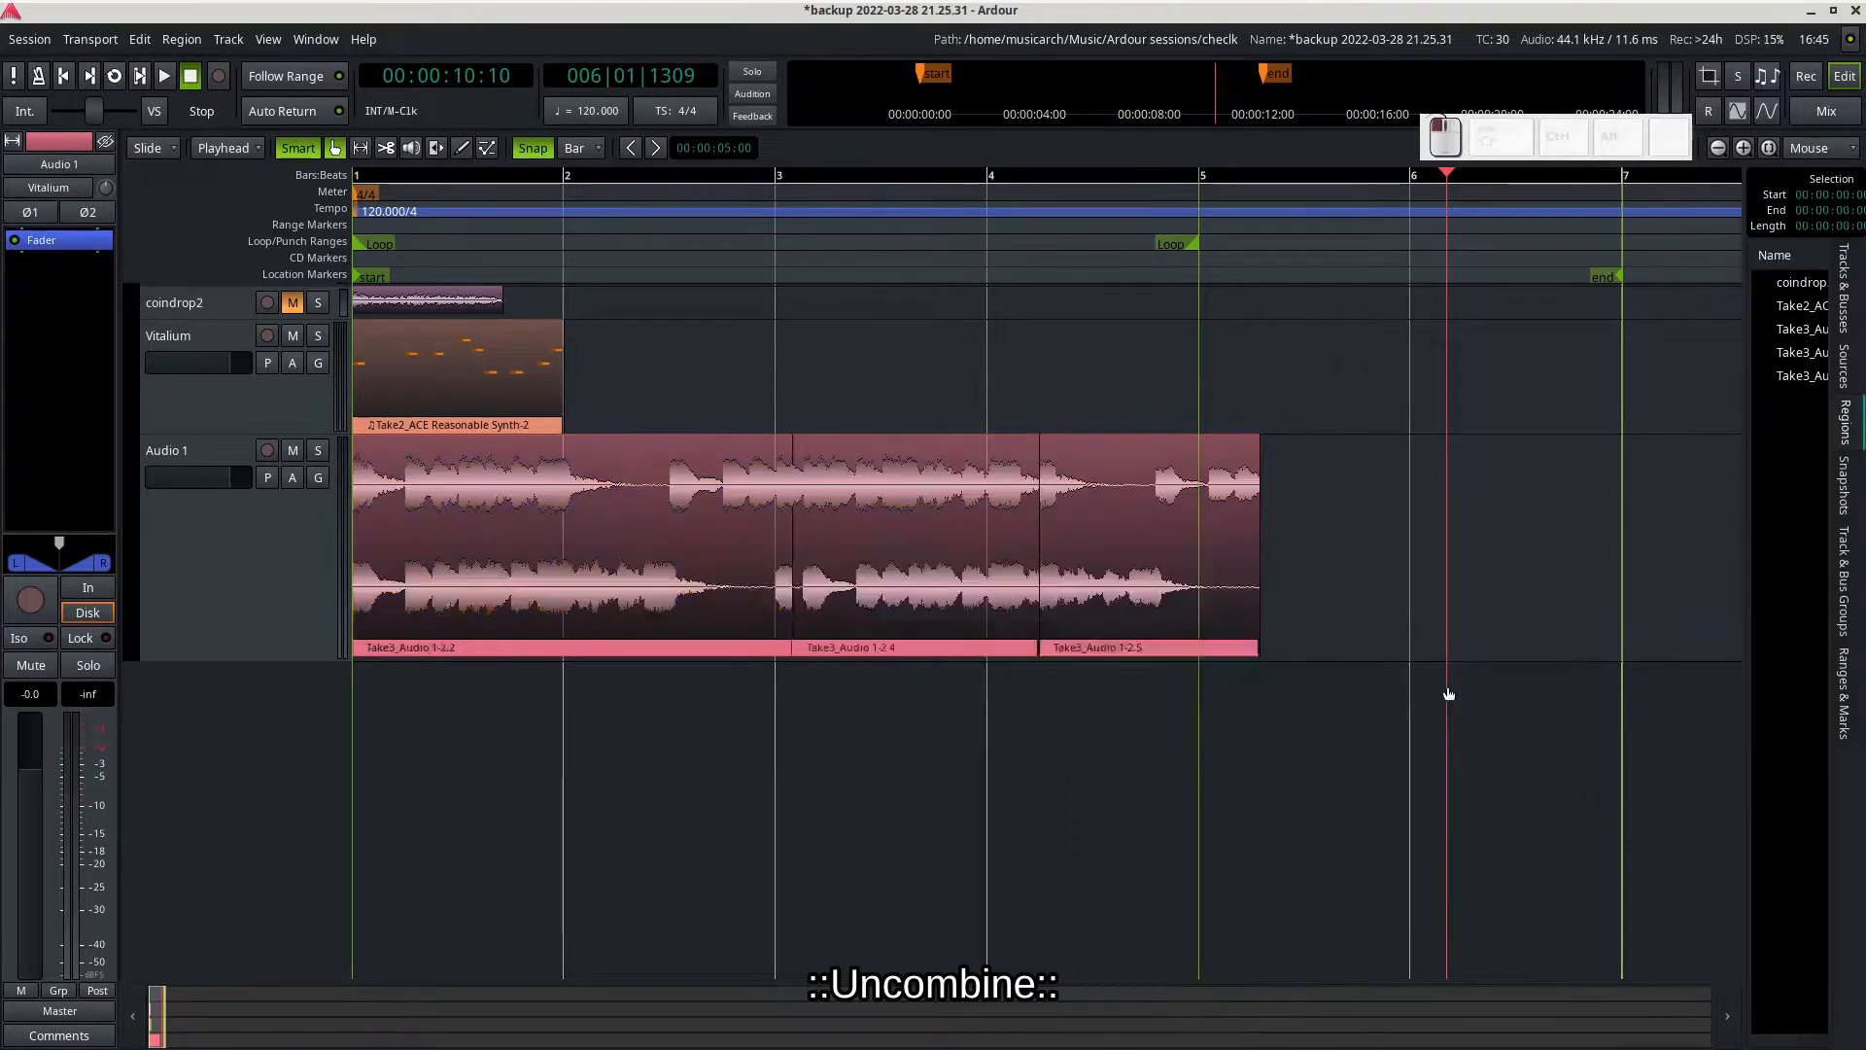
pyautogui.moveTo(1129, 589); pyautogui.dragTo(1385, 591)
pyautogui.moveTo(914, 598)
pyautogui.mouseDown()
pyautogui.moveTo(1169, 605)
pyautogui.moveTo(917, 617)
pyautogui.mouseUp()
pyautogui.moveTo(1375, 599); pyautogui.dragTo(1116, 610)
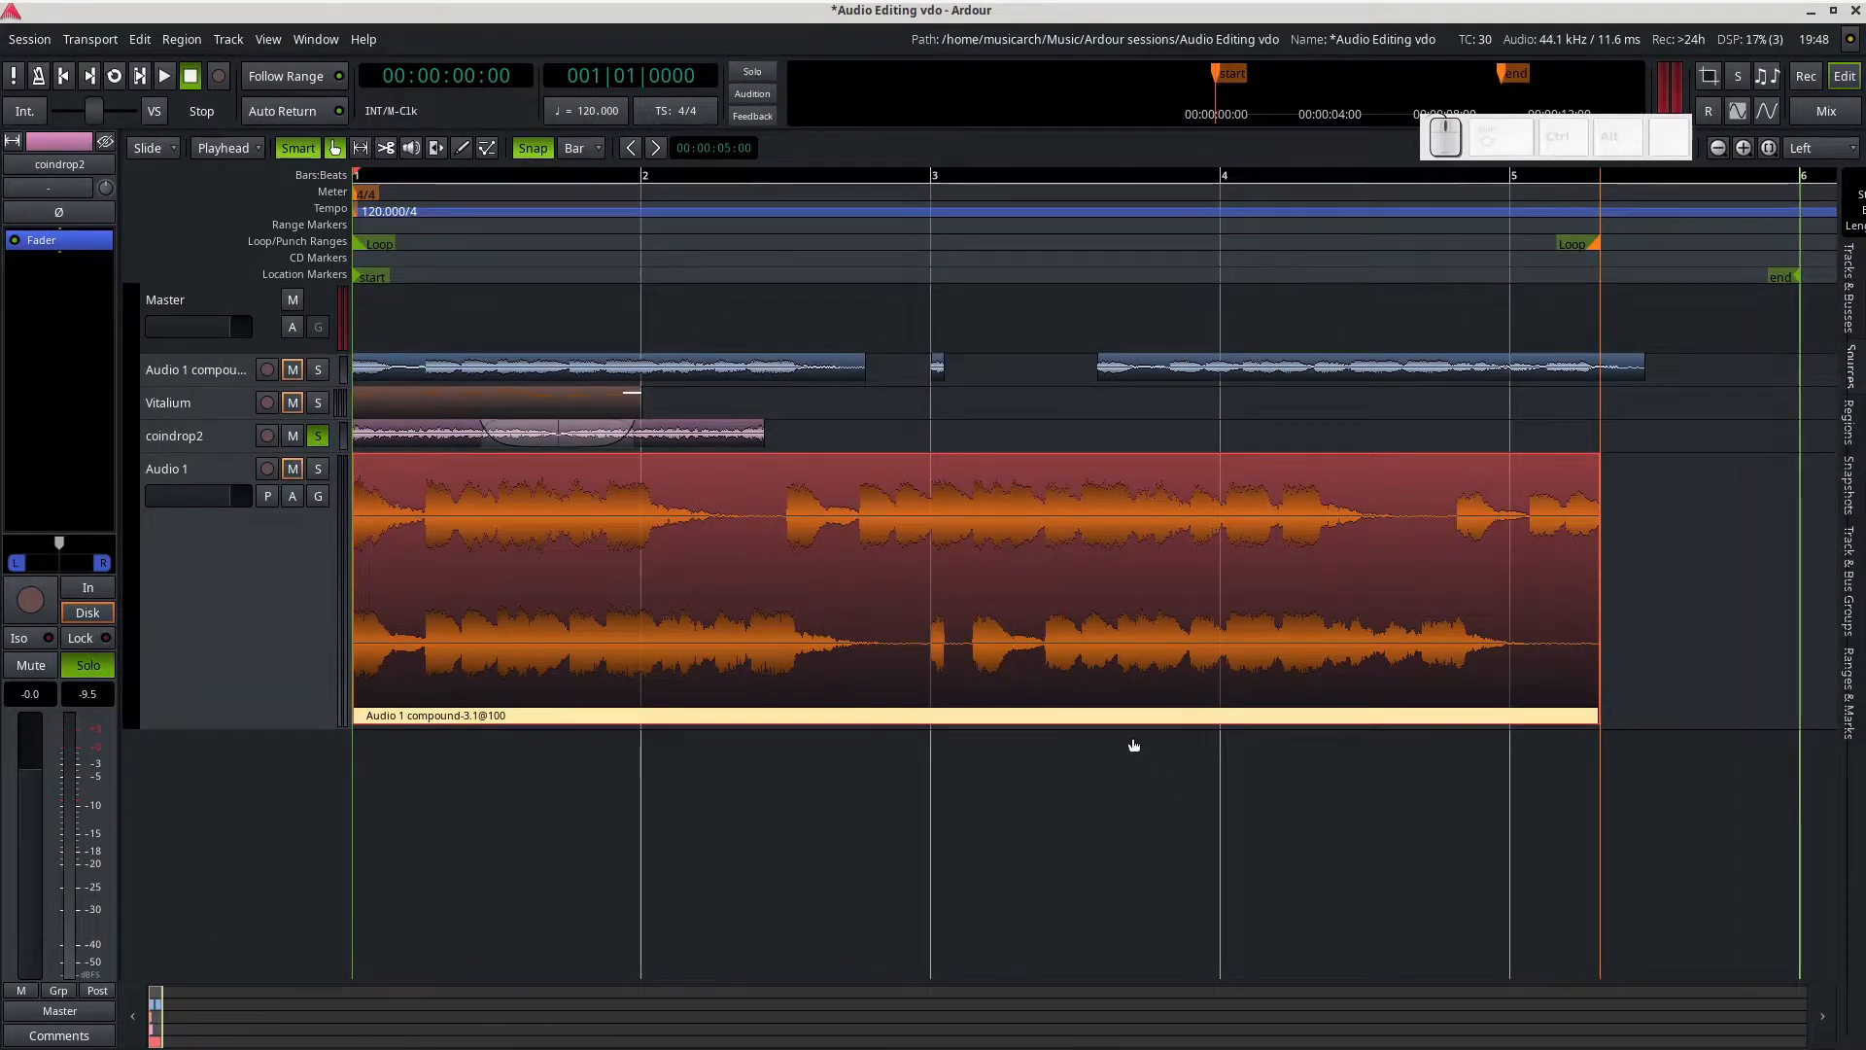
# Step: Run a loudness analysis on the Audio 1 compound-3.1@100 region, examine the report and close it
pyautogui.click(979, 512)
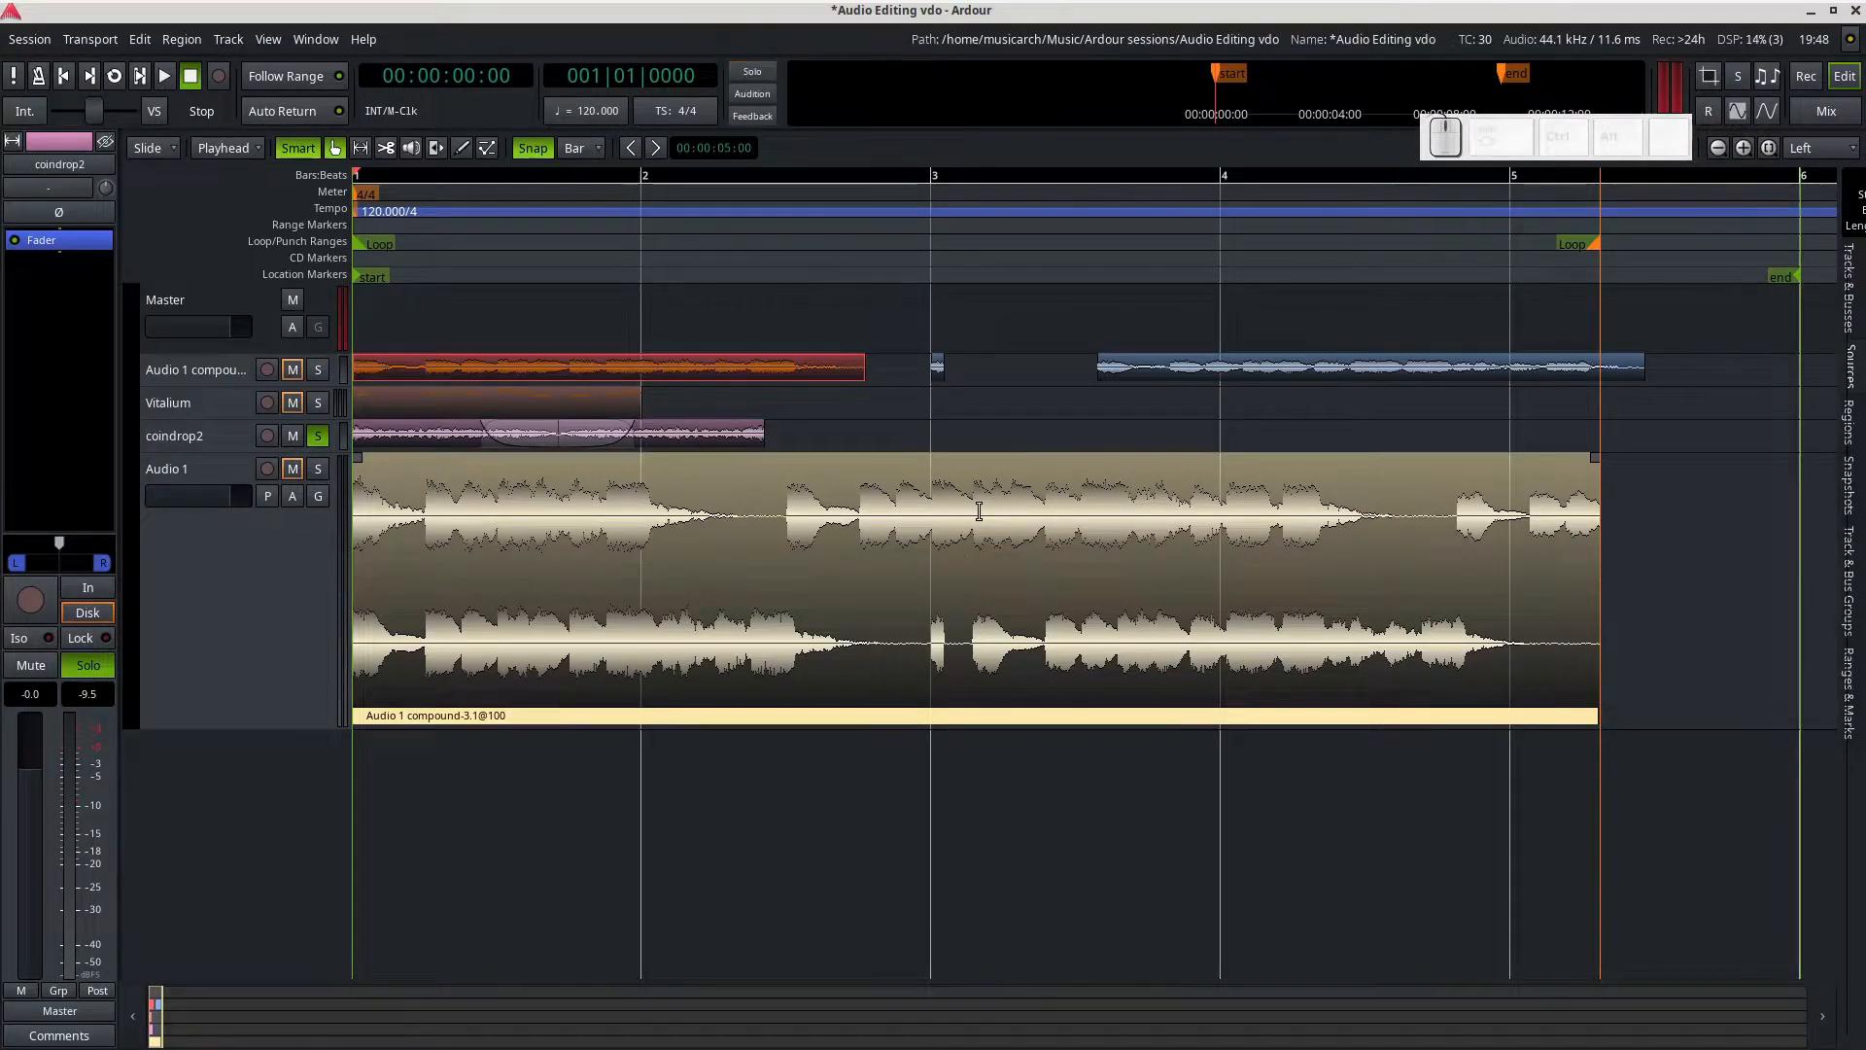
pyautogui.rightClick(981, 514)
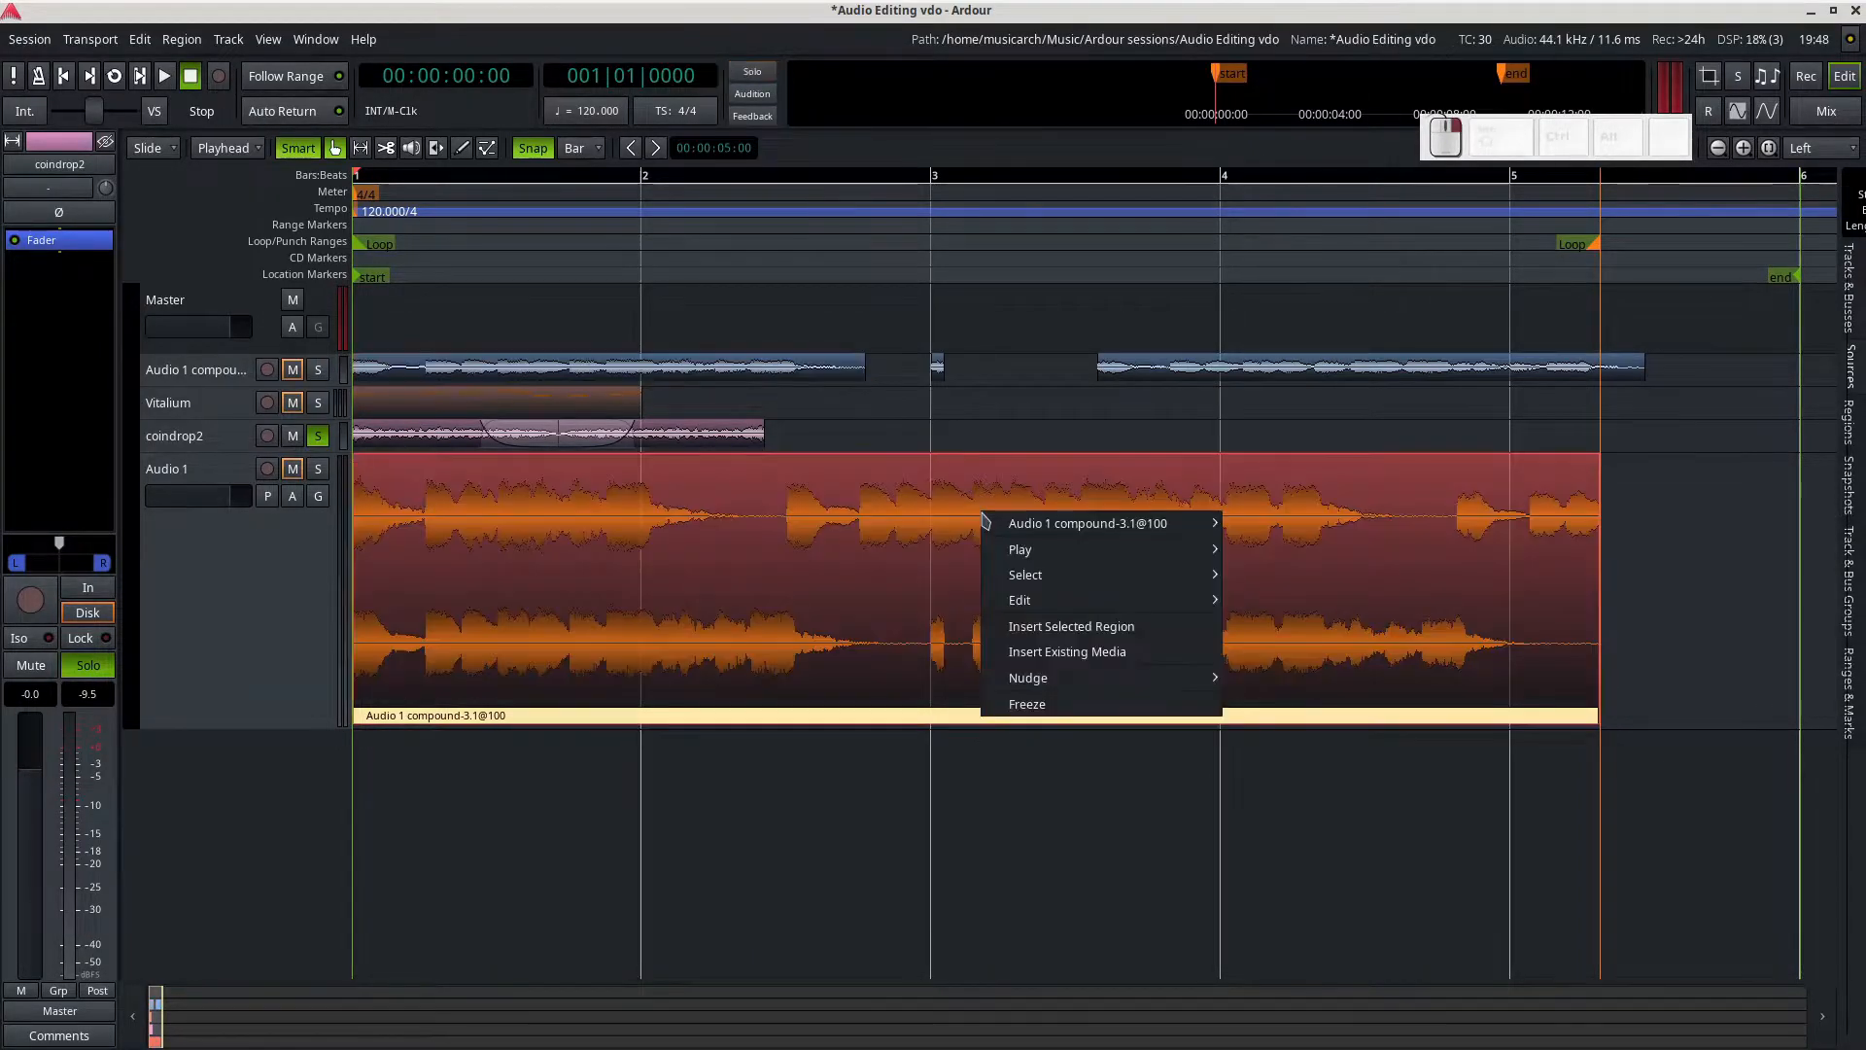
pyautogui.moveTo(1088, 523)
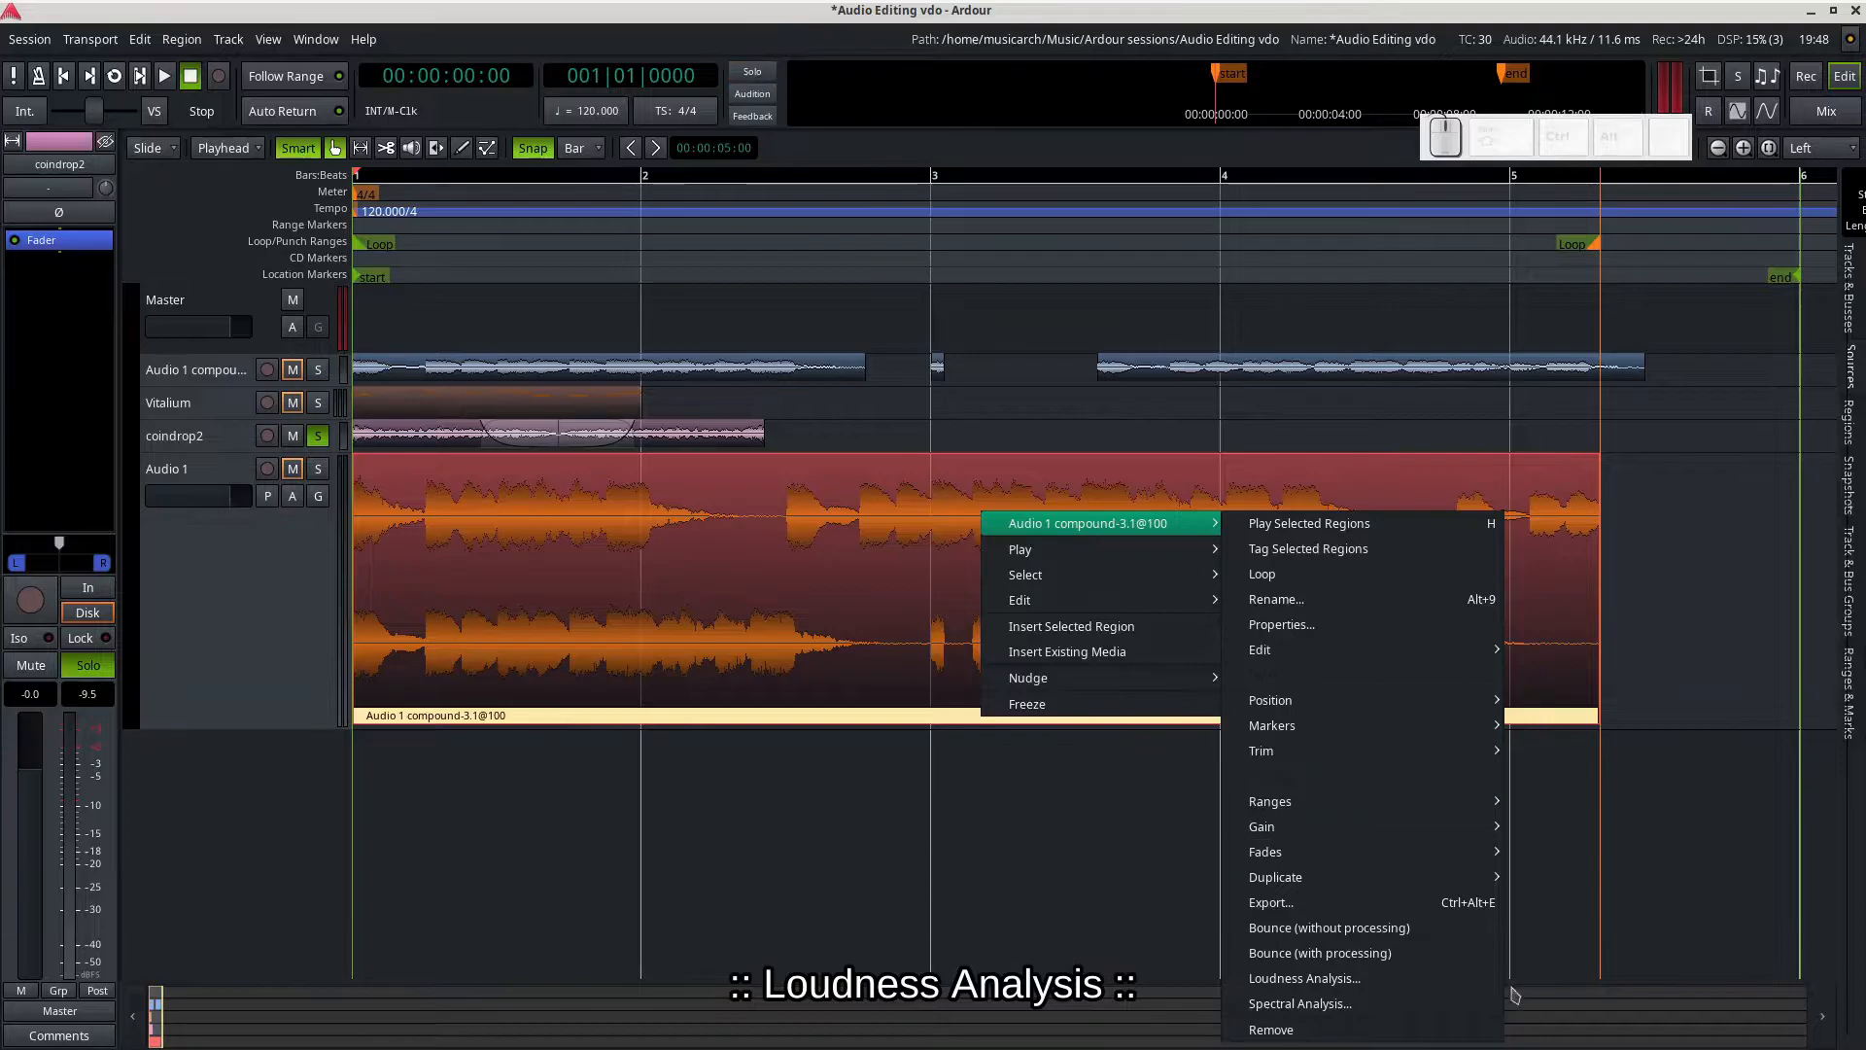
pyautogui.click(1375, 979)
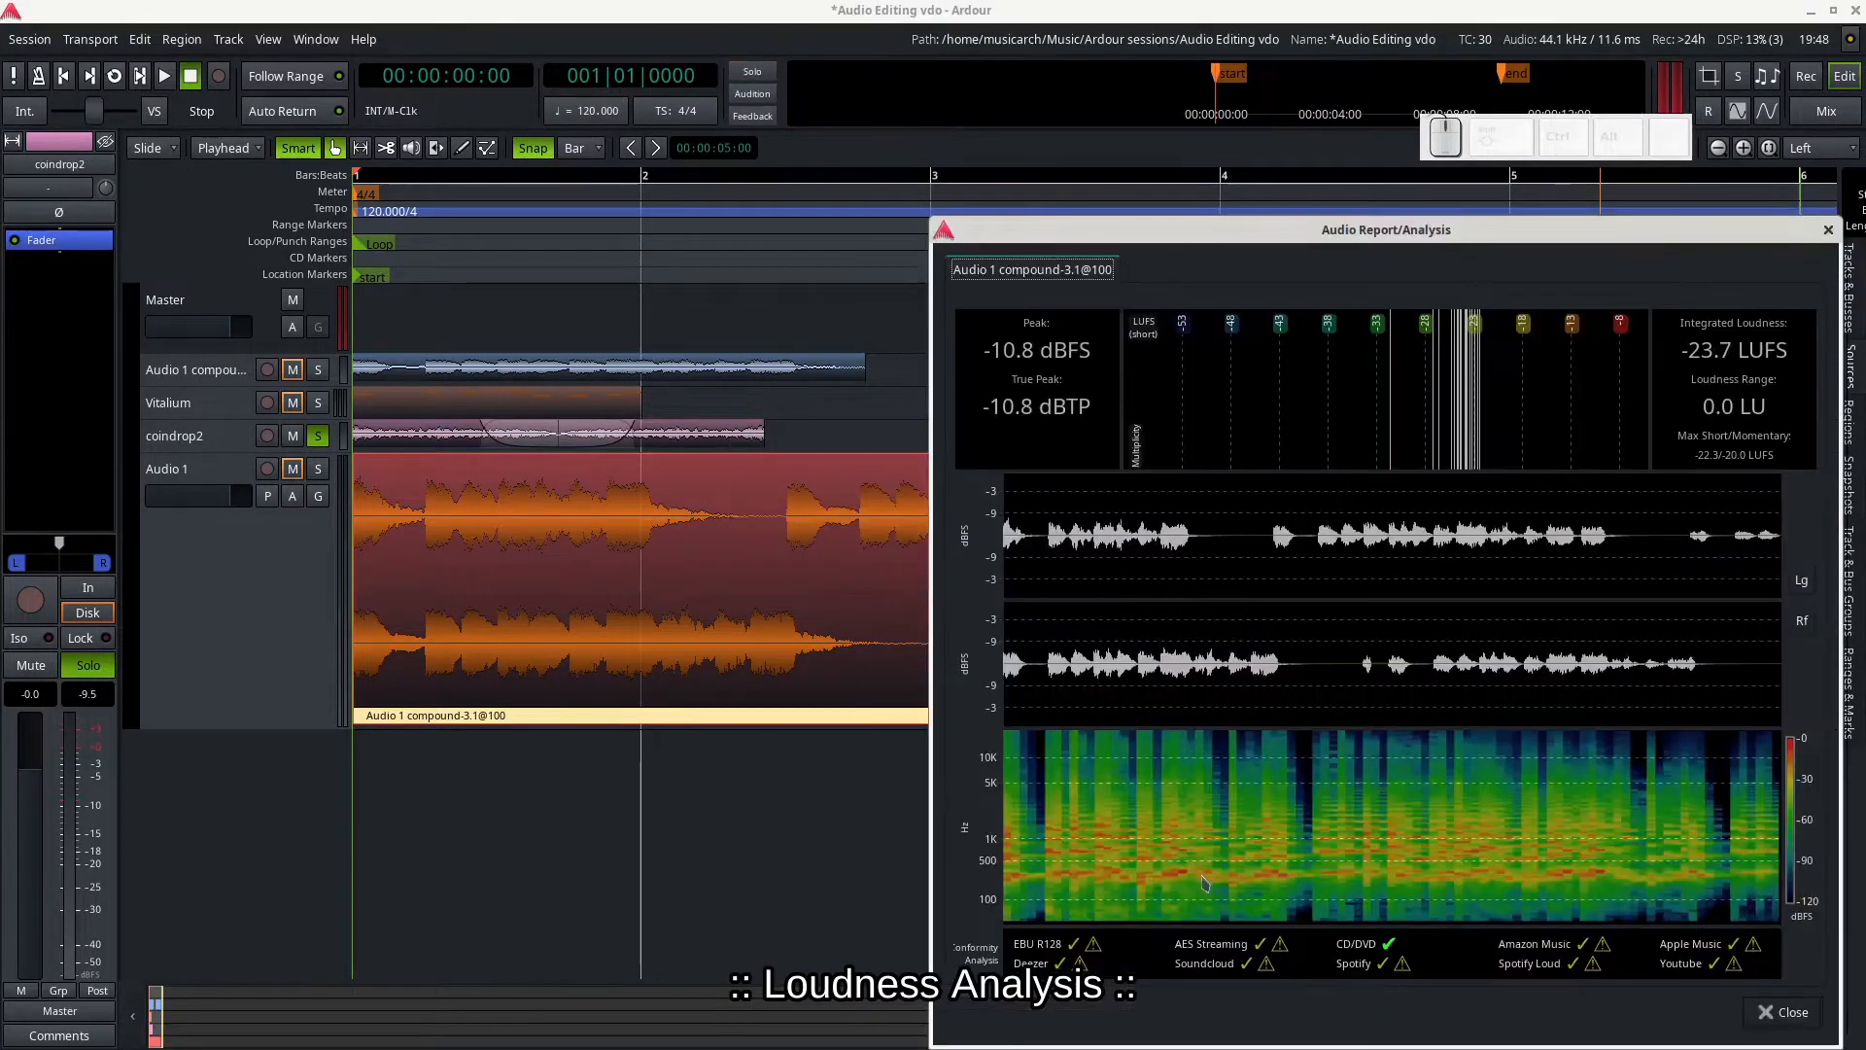
pyautogui.moveTo(1285, 231); pyautogui.dragTo(877, 182)
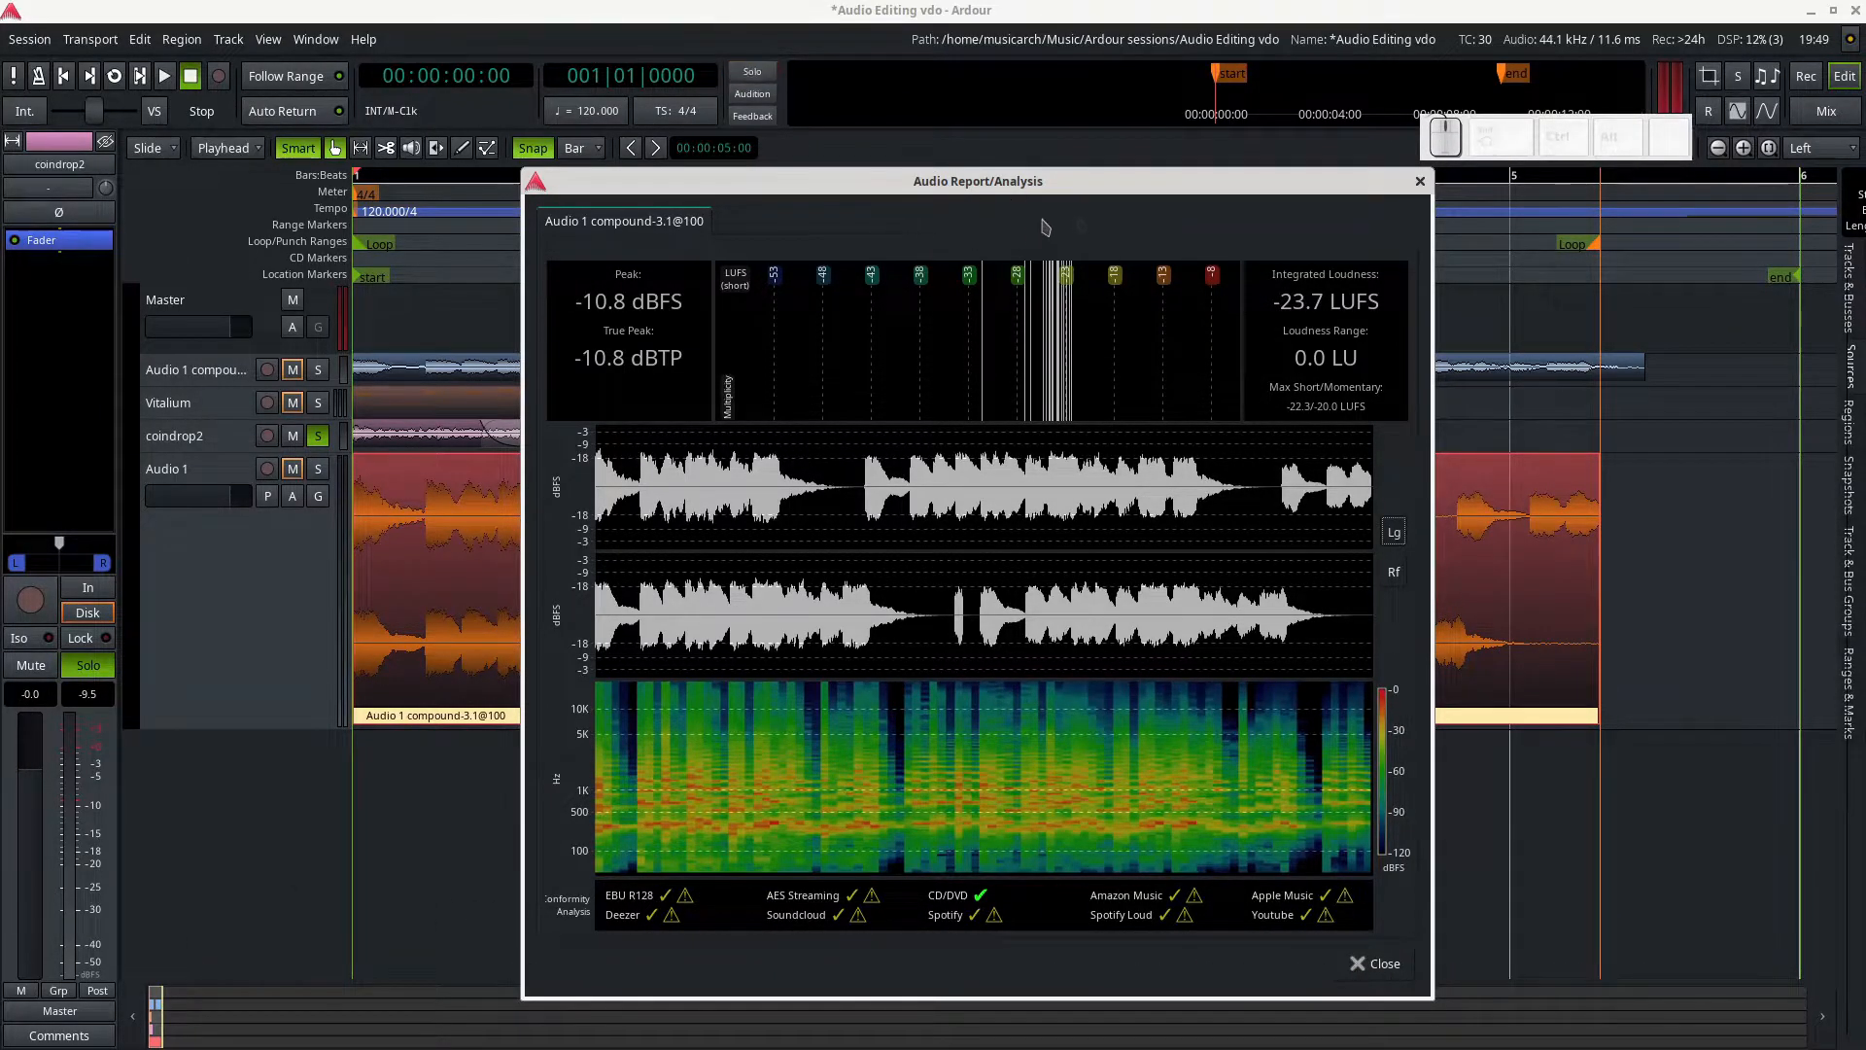
pyautogui.click(1381, 964)
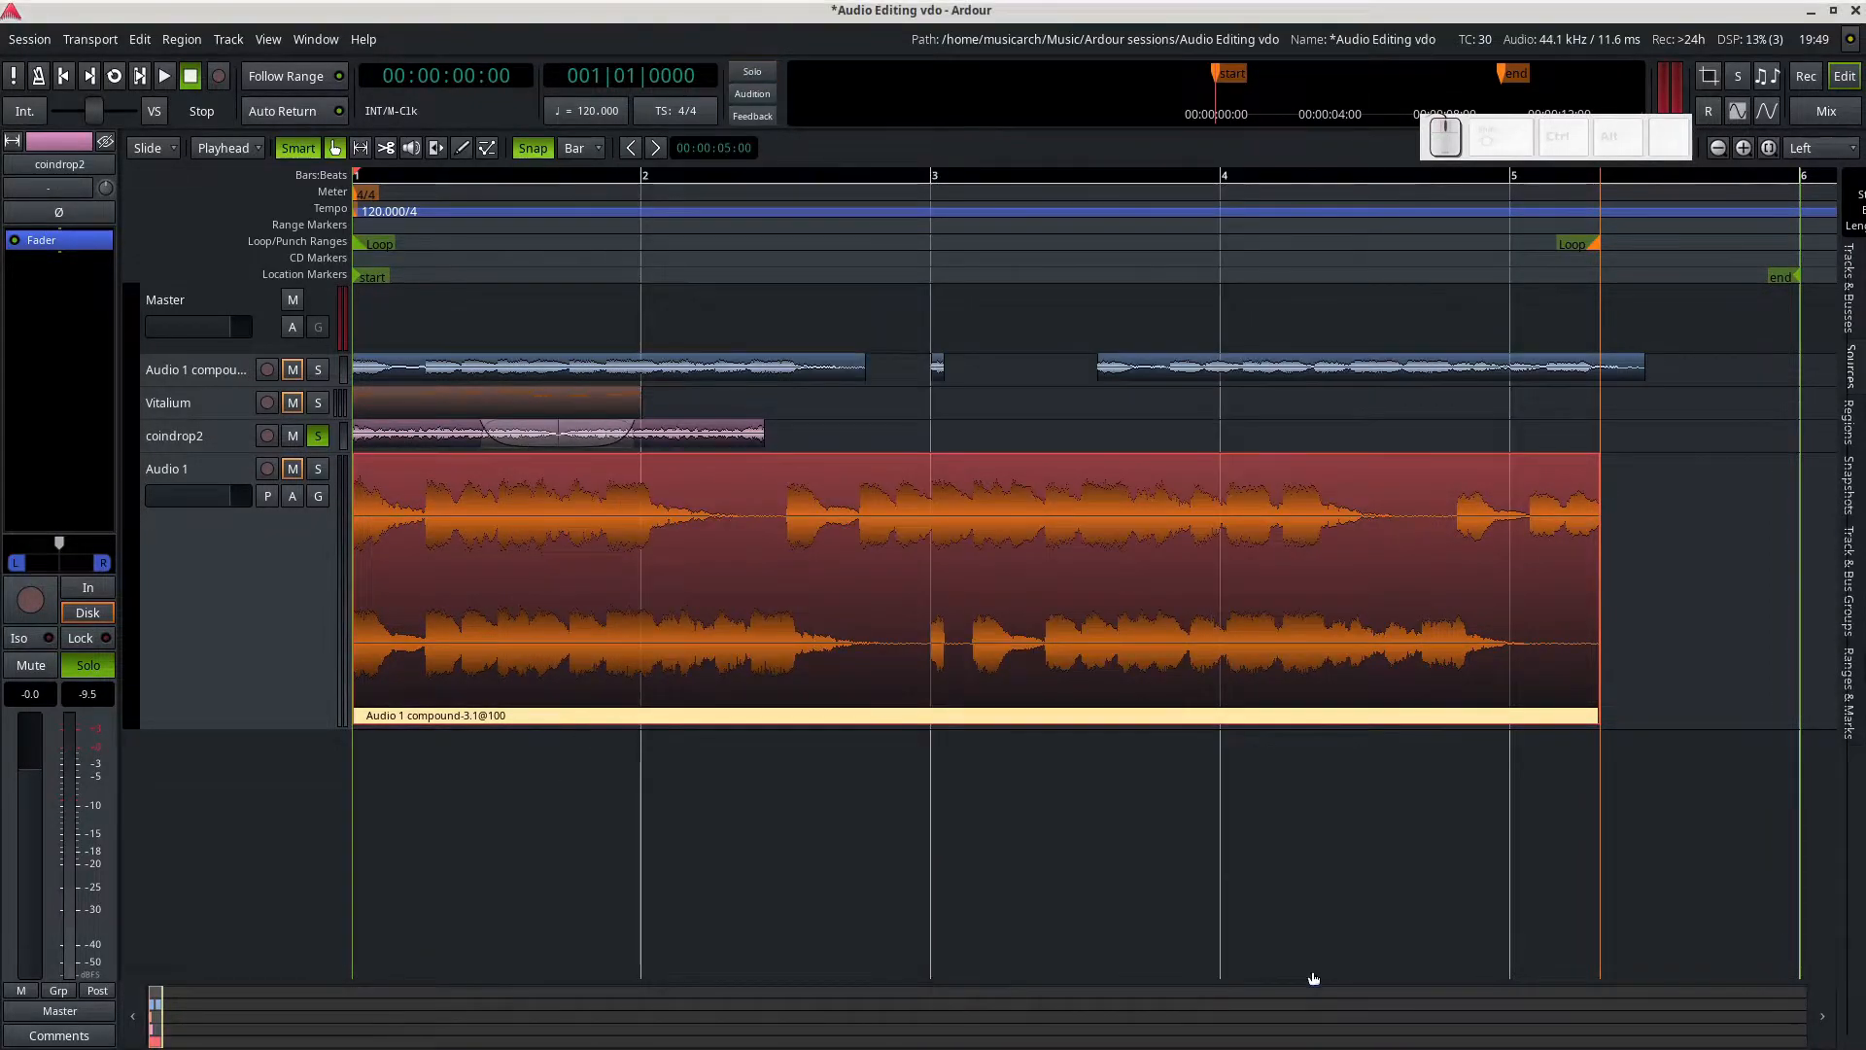
# Step: Run a spectral analysis on the Audio 1 compound-3.1@100 region and enlarge its window to examine the spectrum
pyautogui.rightClick(888, 516)
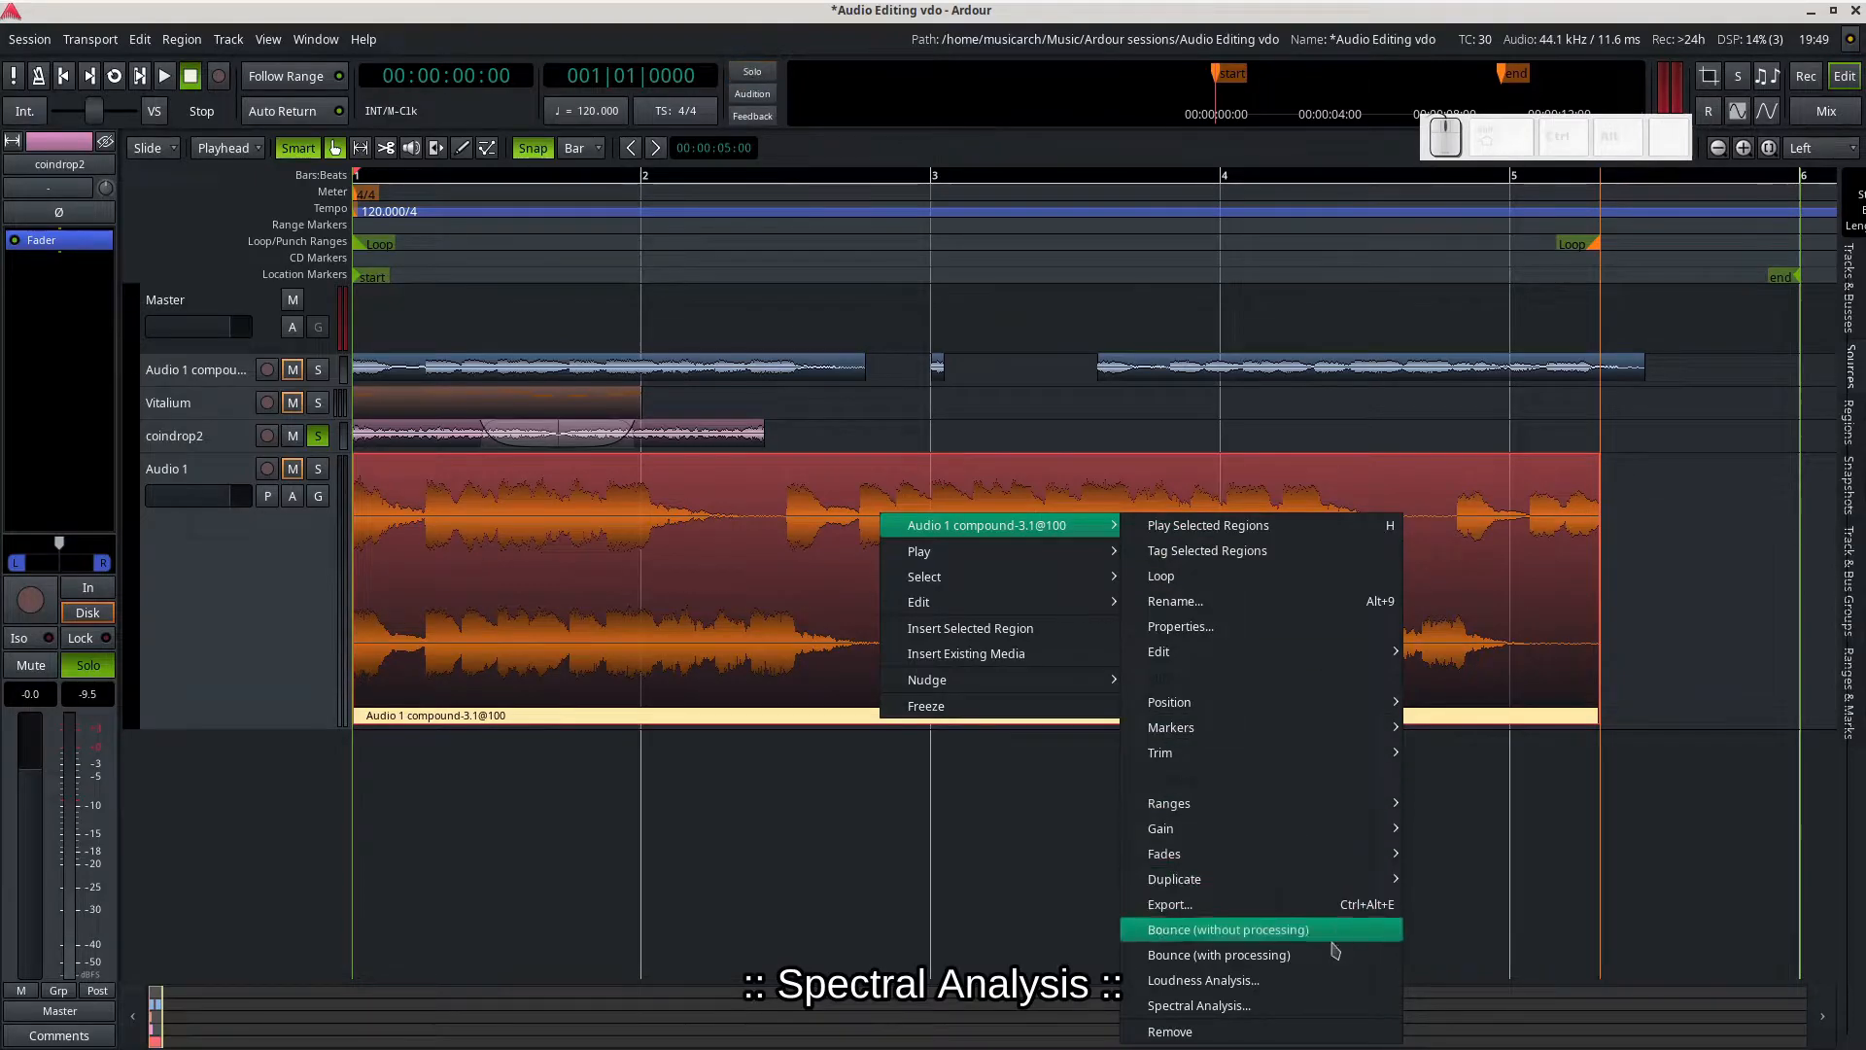
pyautogui.click(1264, 1007)
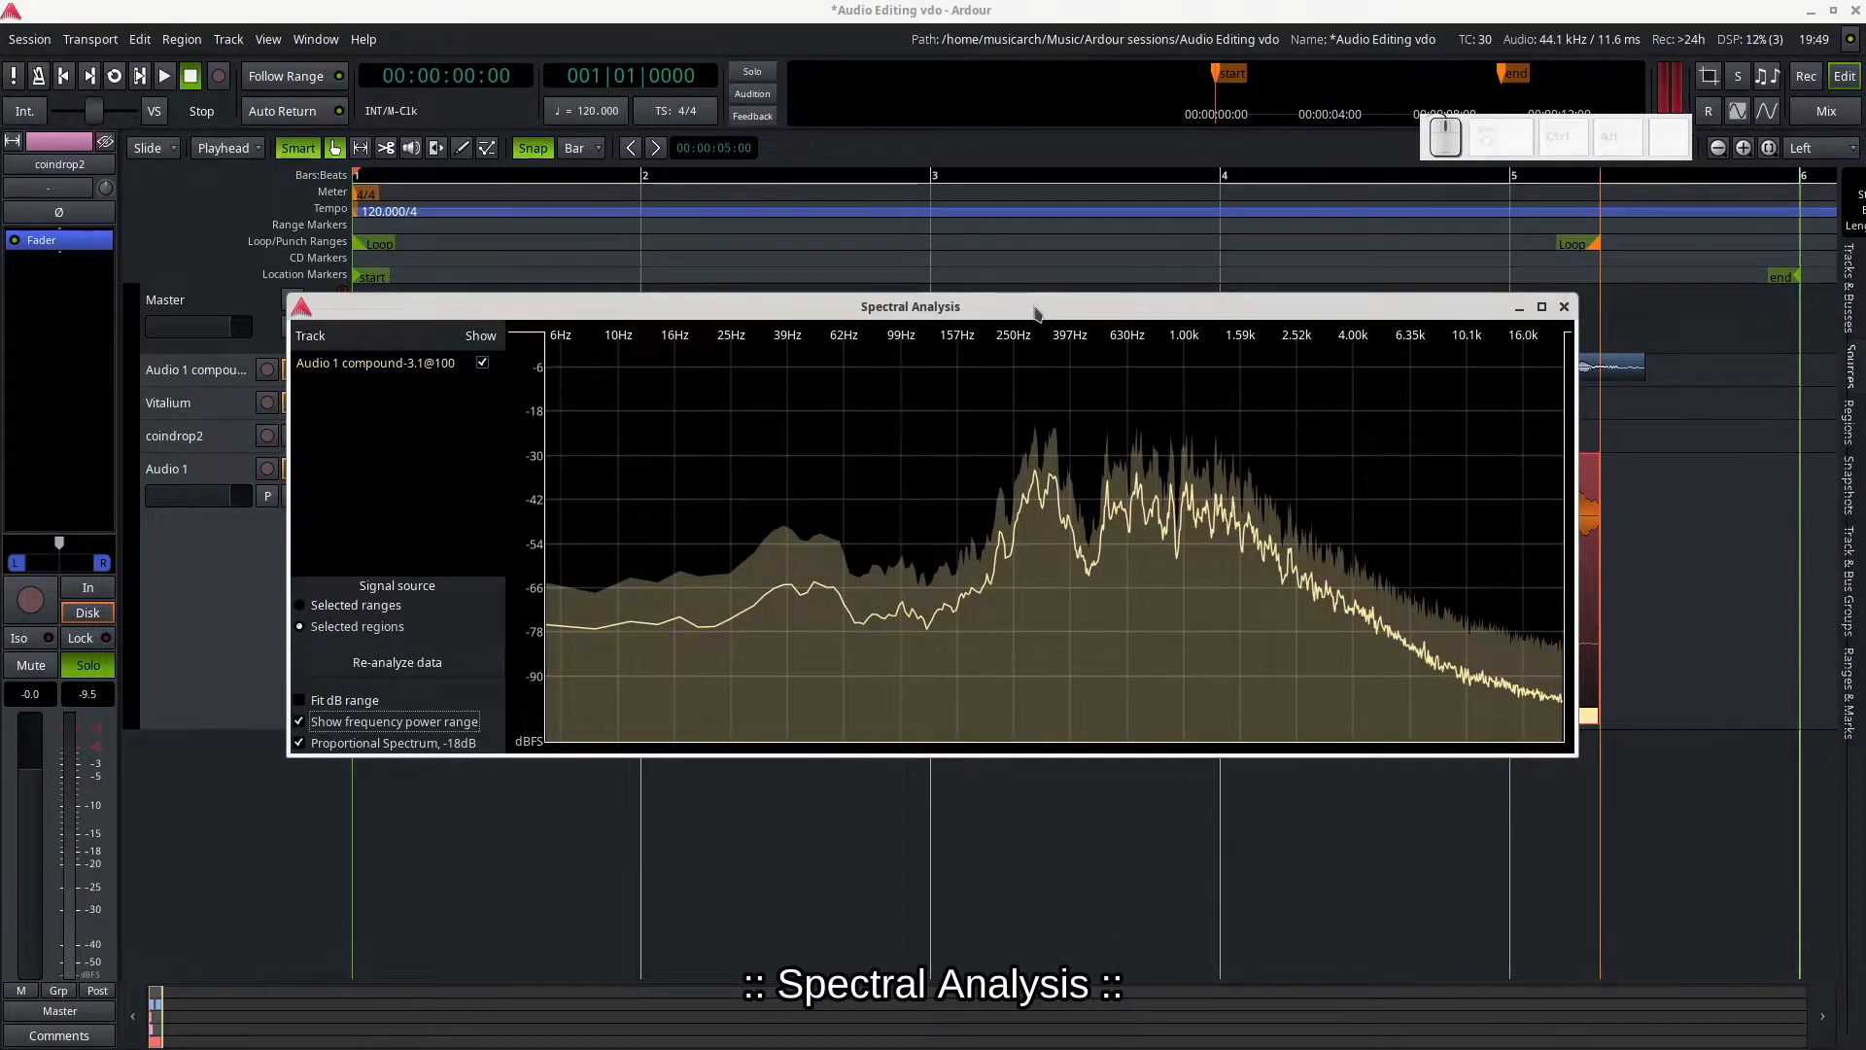
pyautogui.moveTo(1036, 311); pyautogui.dragTo(1036, 258)
pyautogui.moveTo(1565, 694); pyautogui.dragTo(1588, 924)
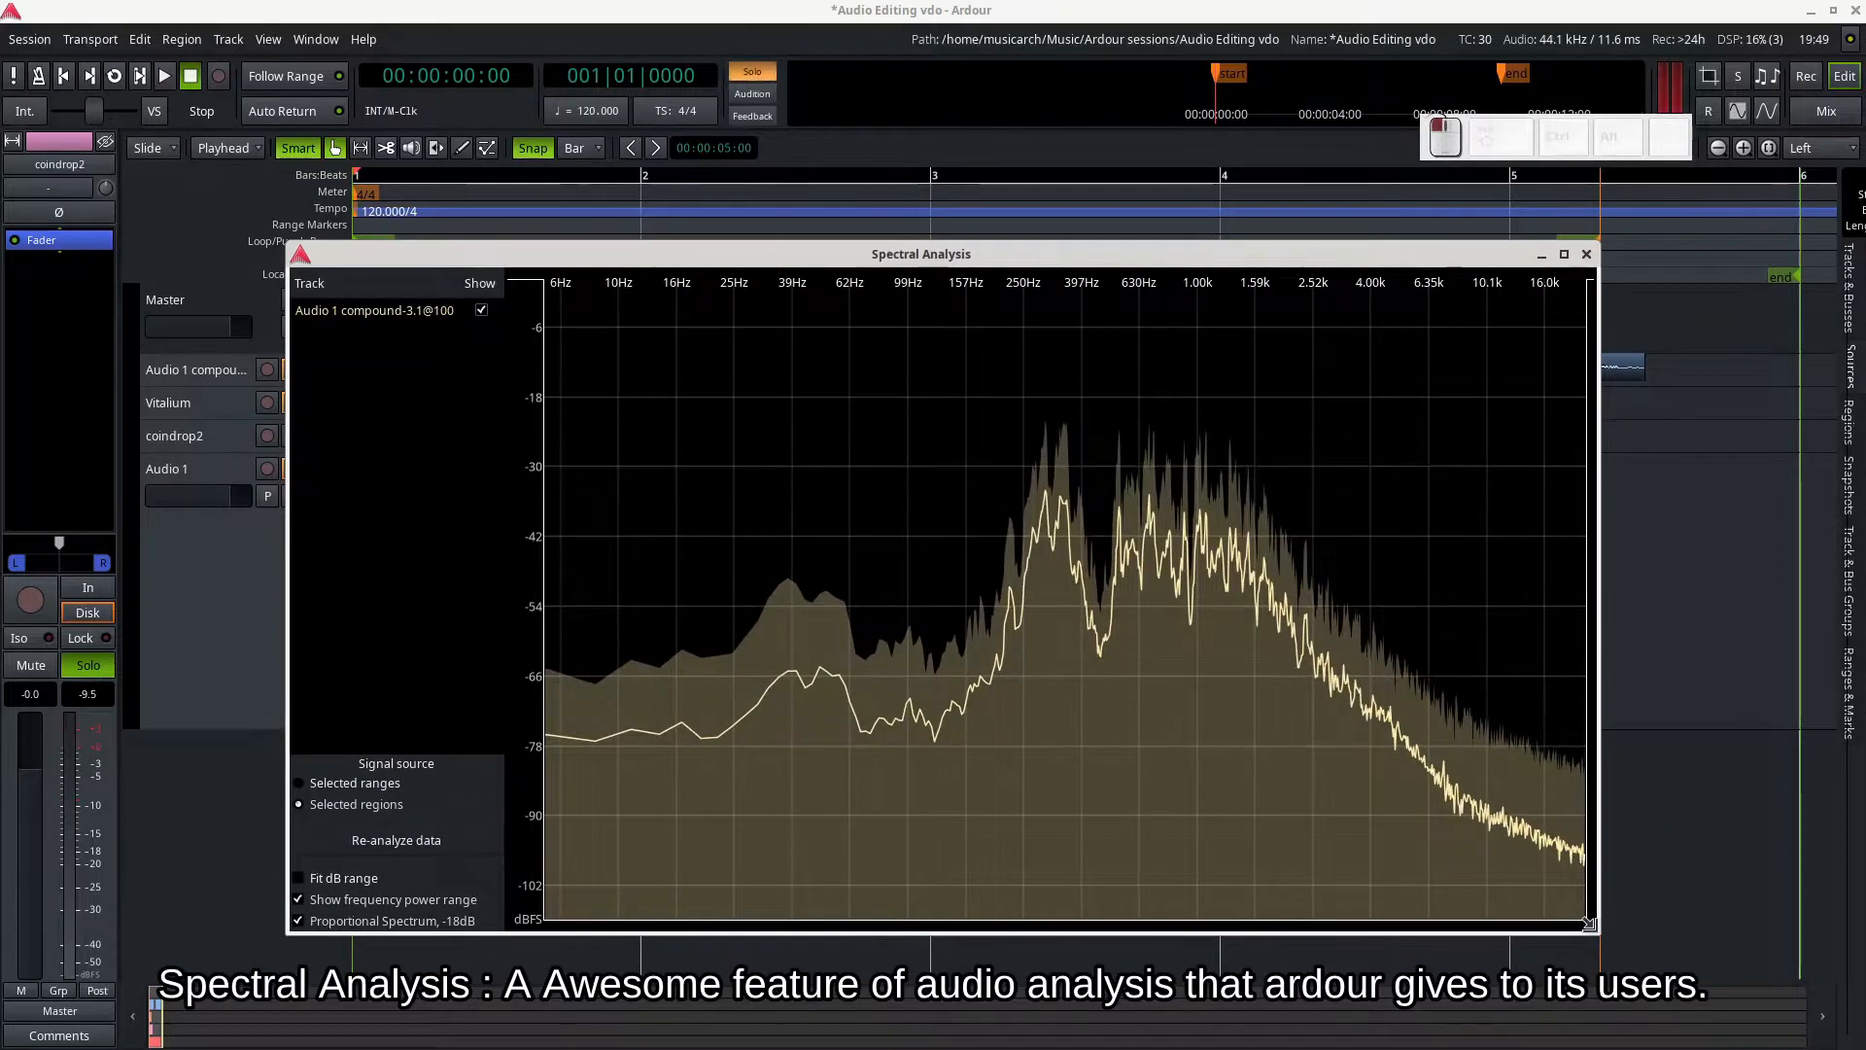
pyautogui.moveTo(1000, 253); pyautogui.dragTo(1159, 220)
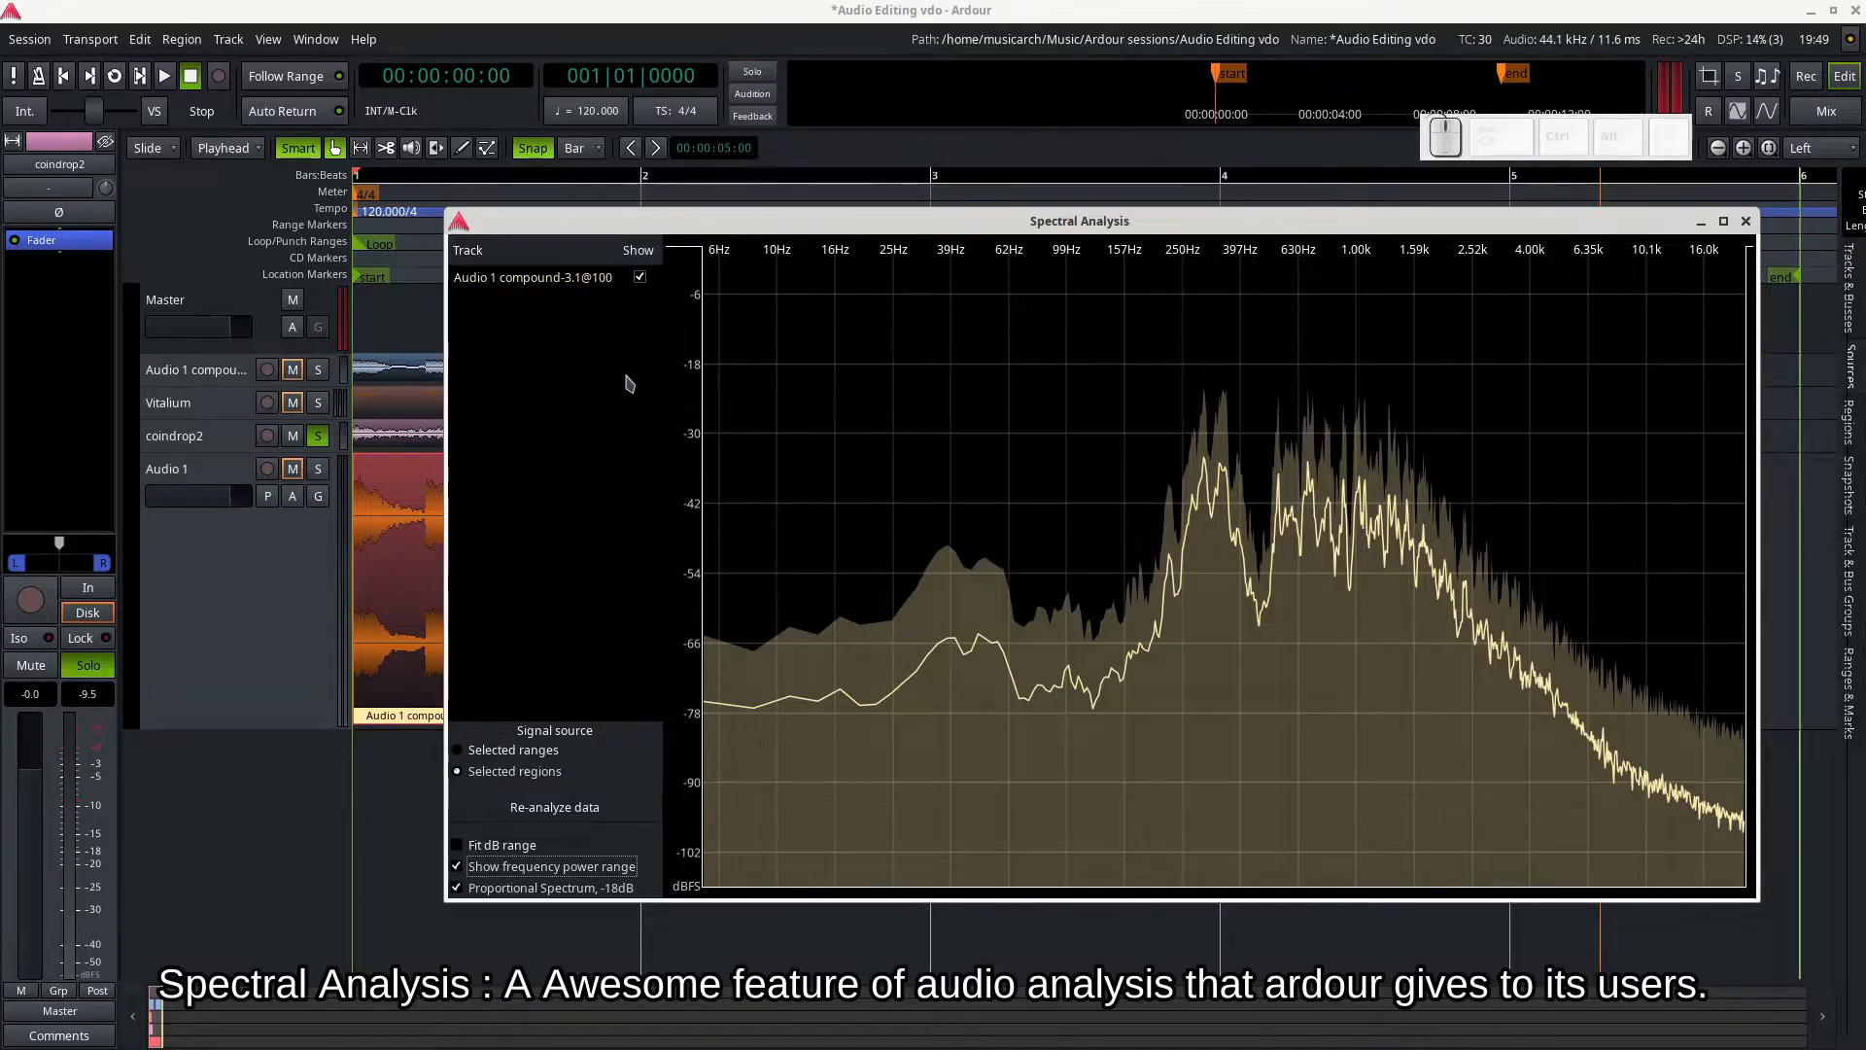
# Step: Turn off the frequency power range and the -18dB proportional spectrum in the spectral analysis
pyautogui.click(457, 866)
pyautogui.click(457, 887)
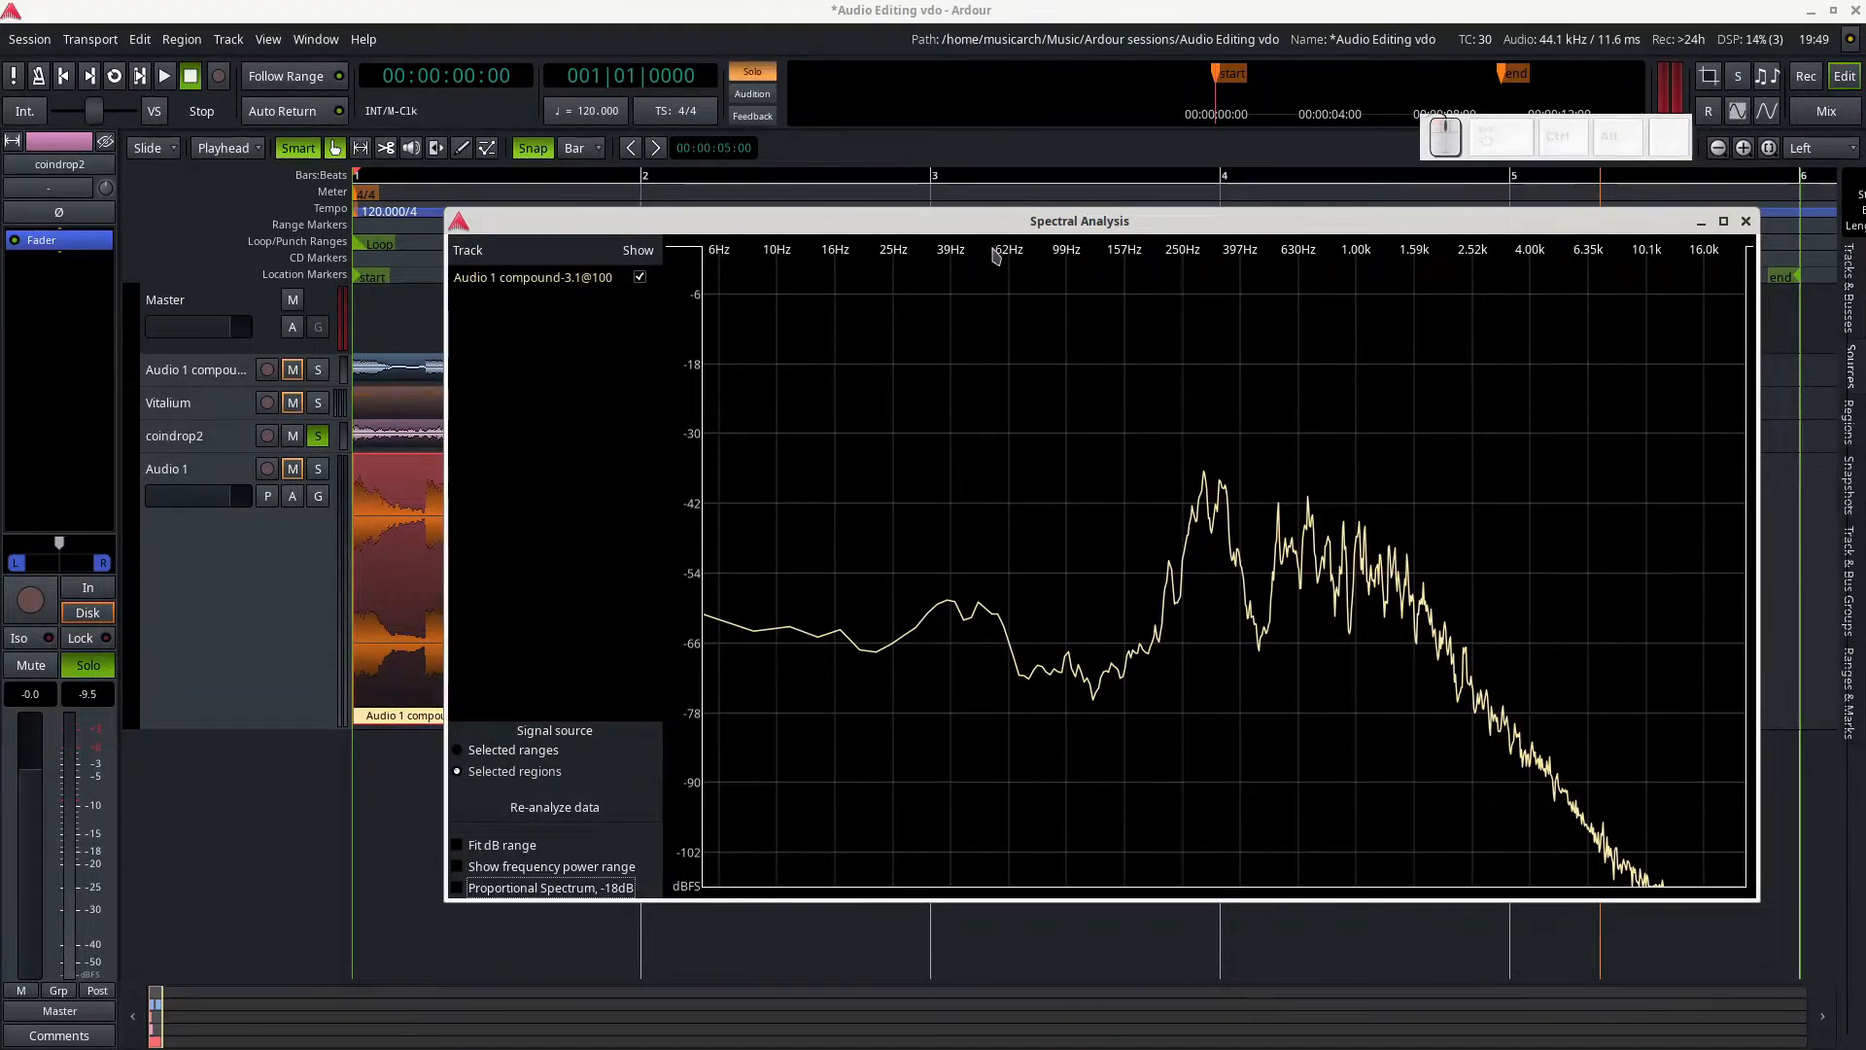
pyautogui.moveTo(993, 222); pyautogui.dragTo(746, 222)
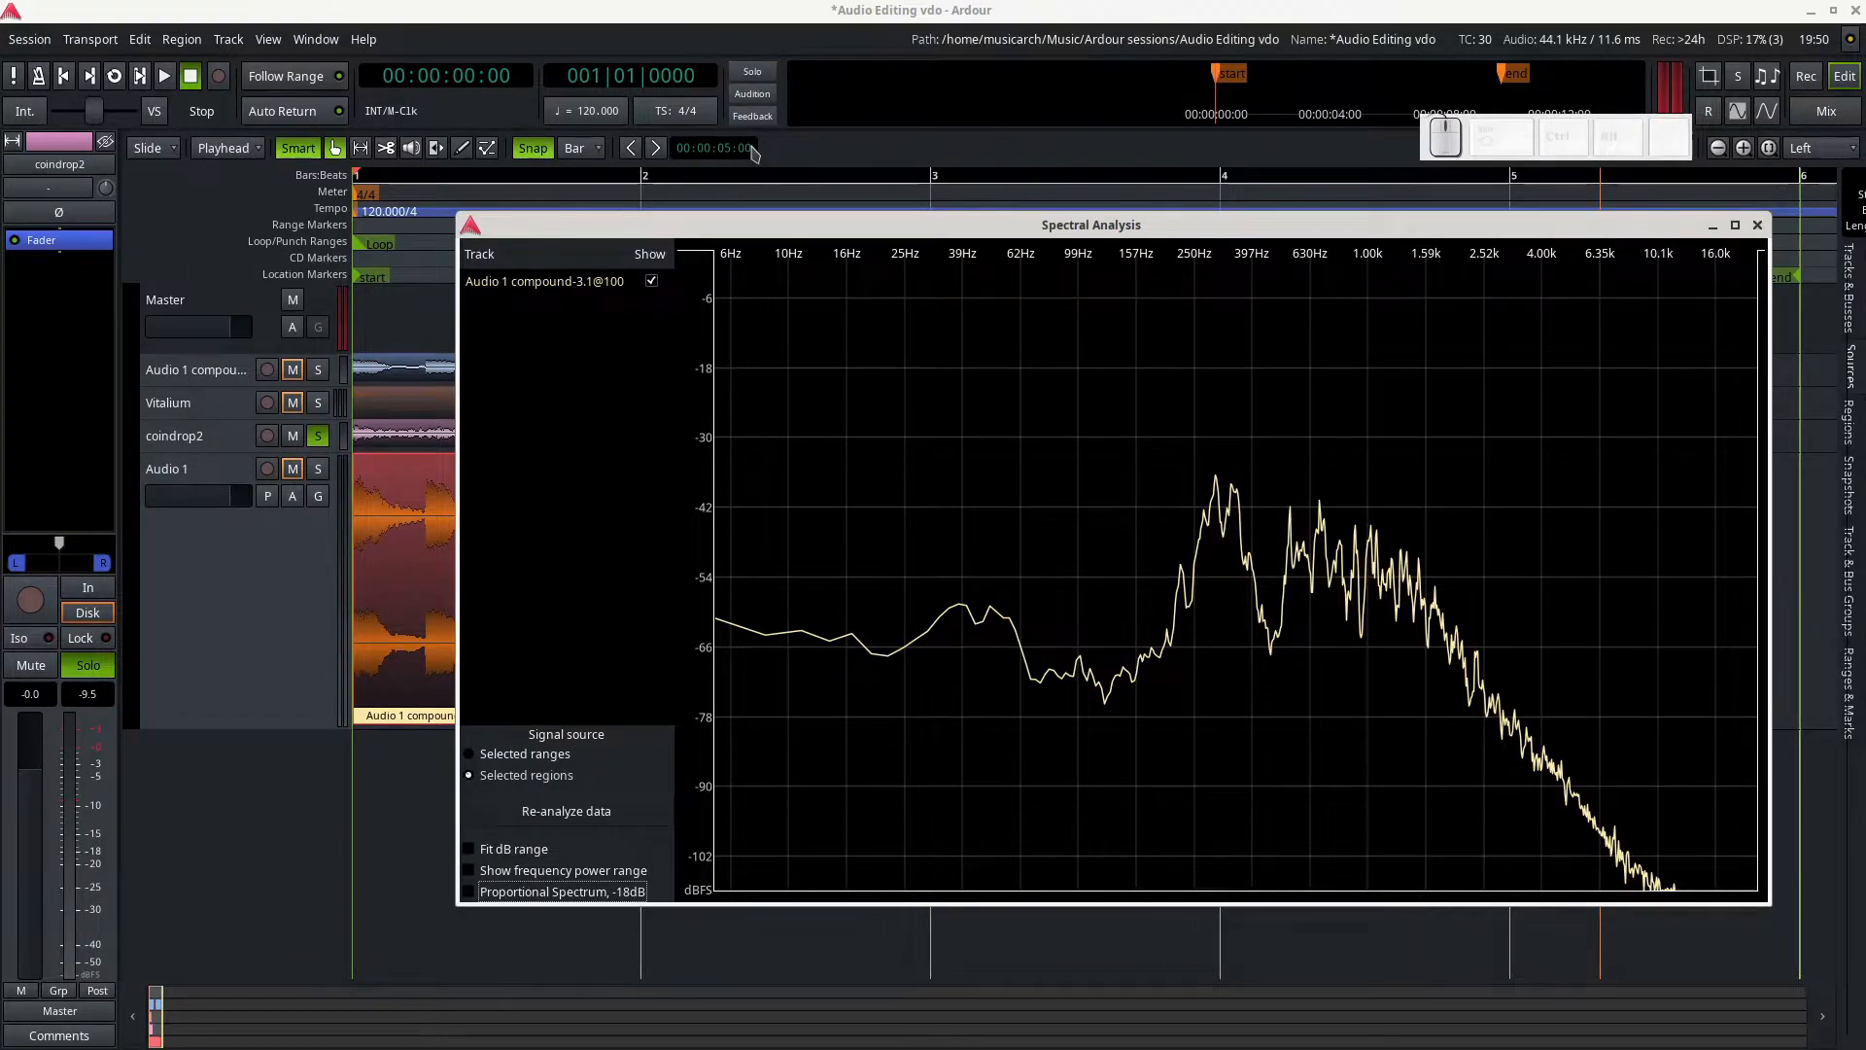
# Step: Run a spectral analysis on the first coindrop2 region, the Audio 1 region and the two long regions on the Audio 1 compound track
pyautogui.click(379, 435)
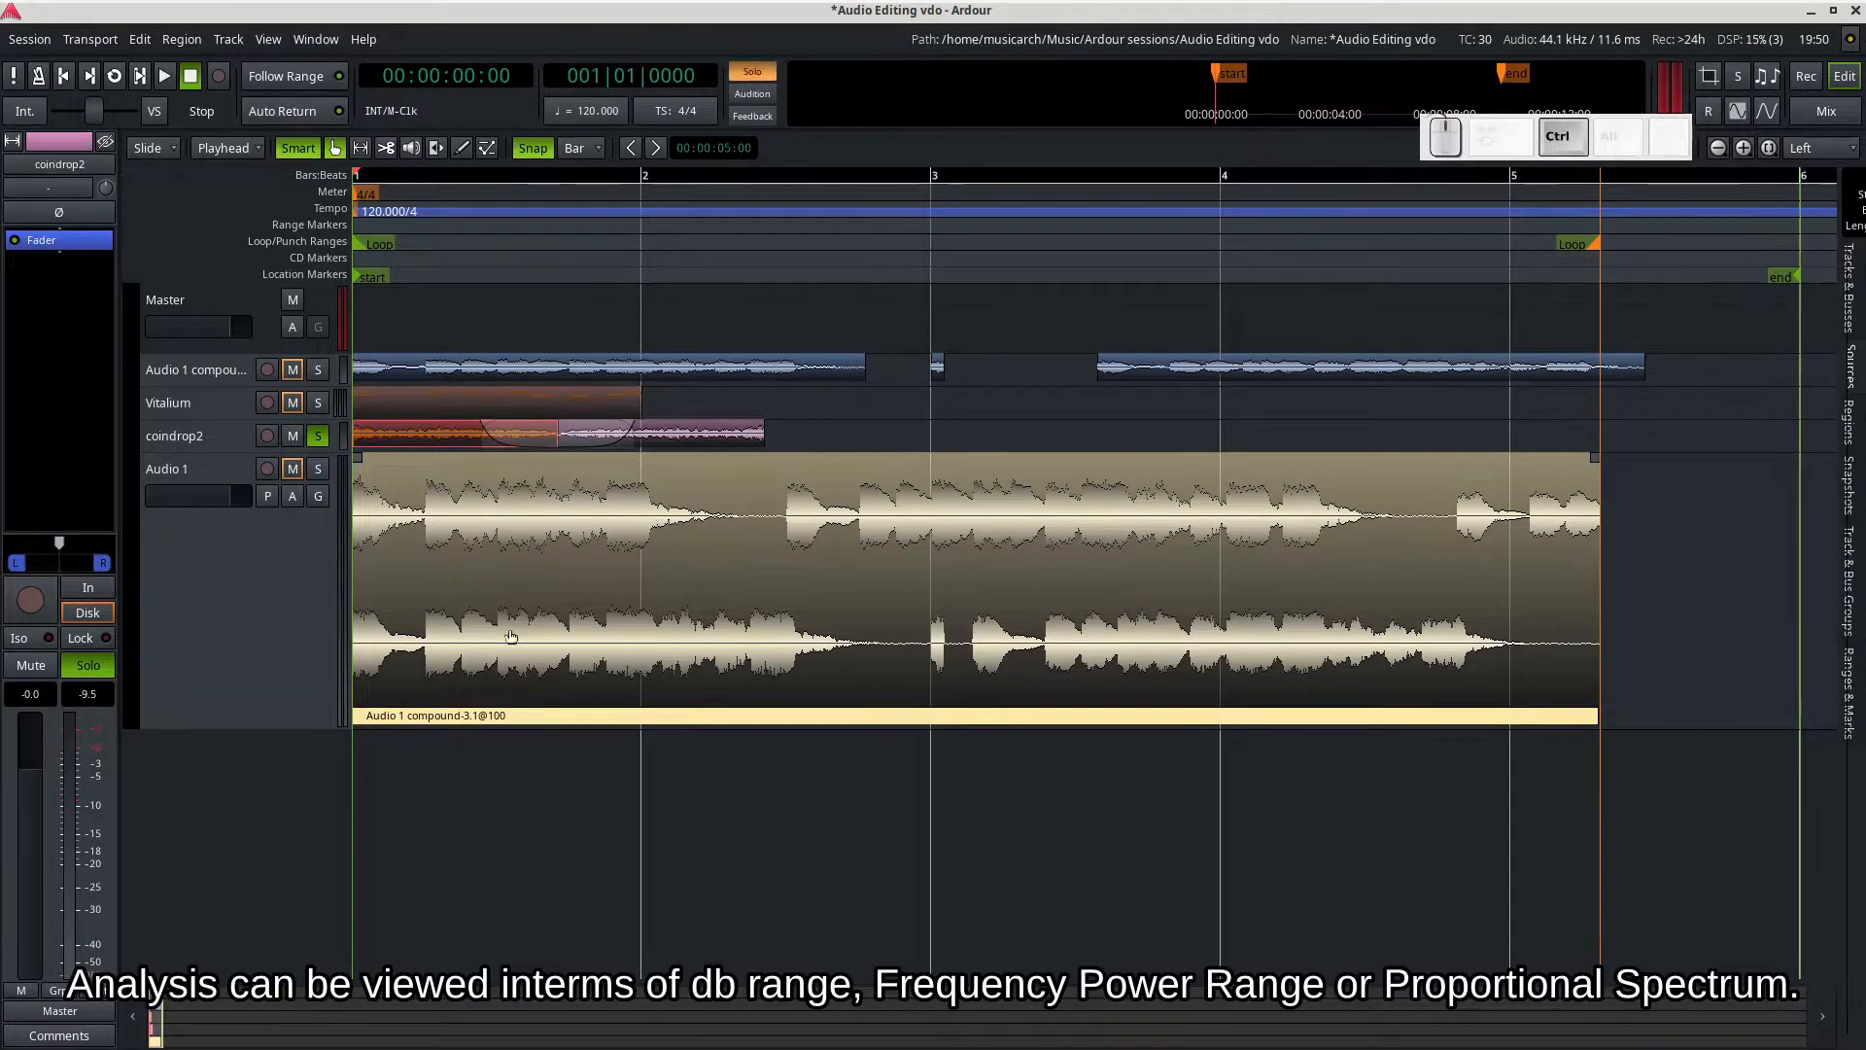
pyautogui.keyDown('ctrl'); pyautogui.click(437, 486); pyautogui.keyUp('ctrl')
pyautogui.keyDown('ctrl'); pyautogui.click(519, 378); pyautogui.keyUp('ctrl')
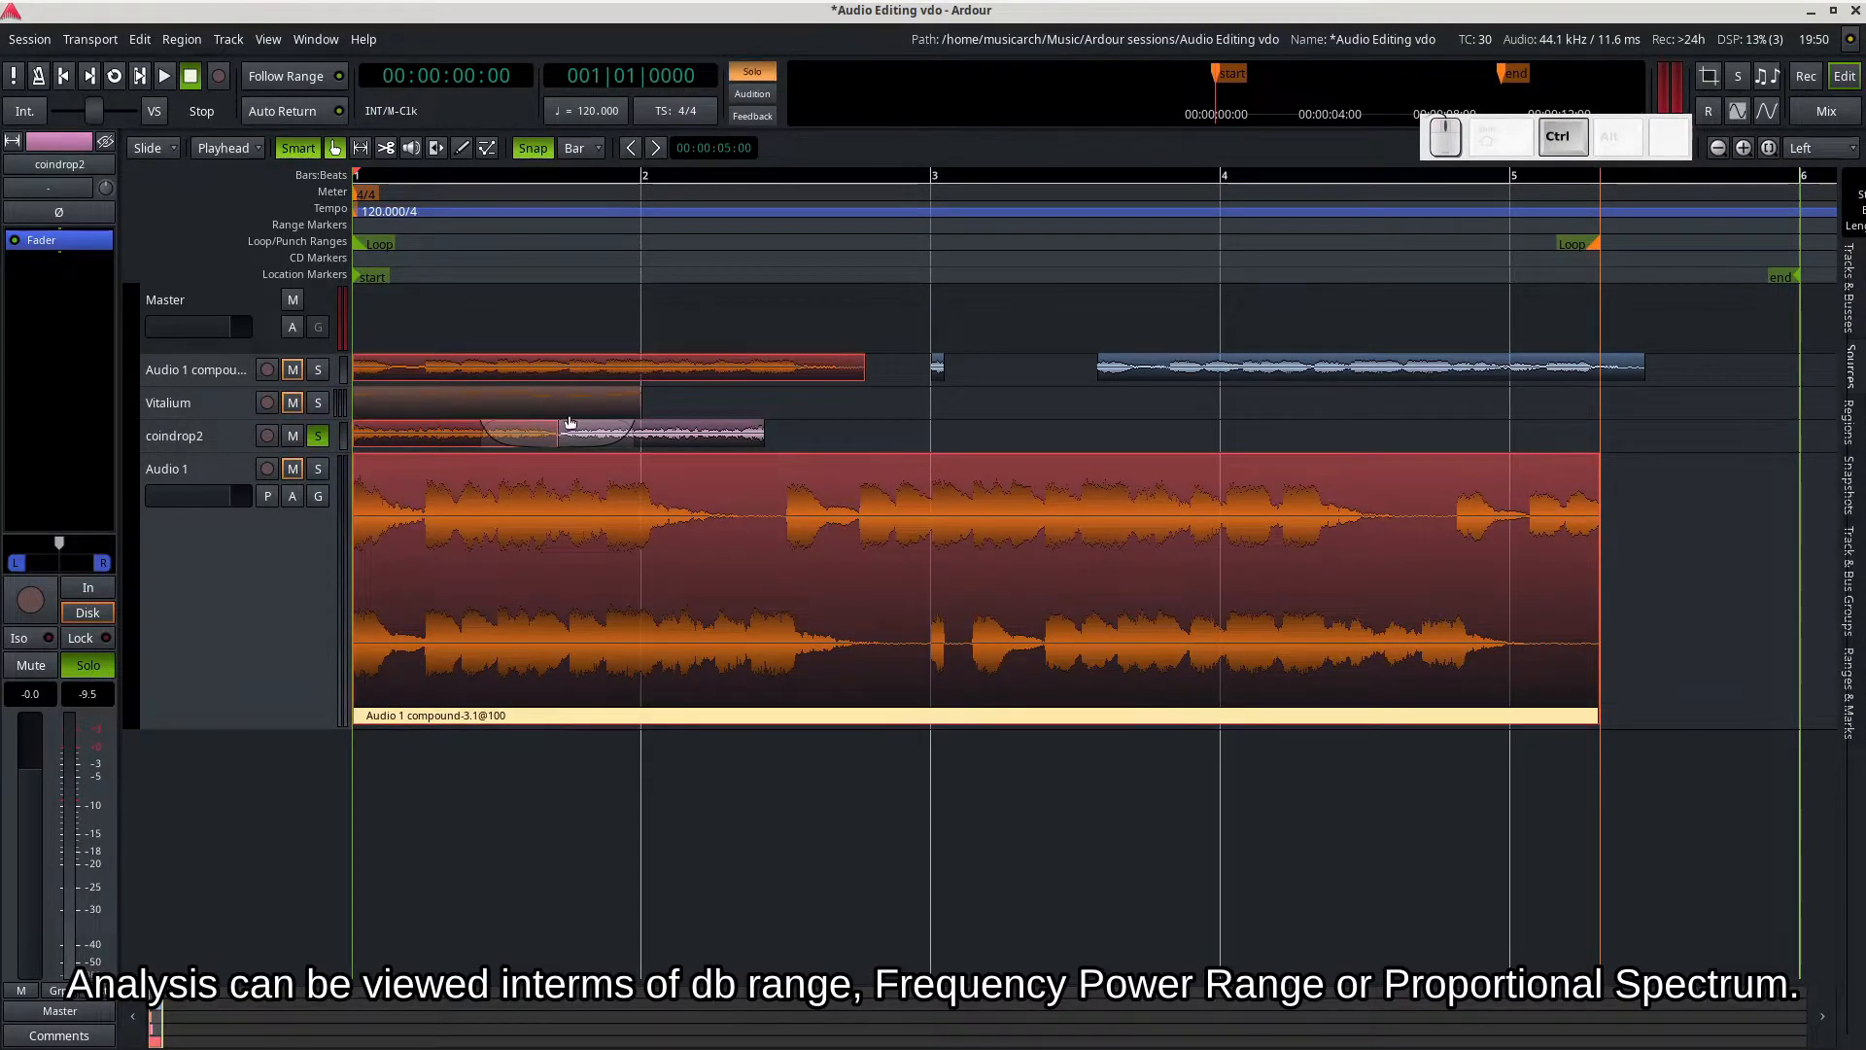
pyautogui.keyDown('ctrl'); pyautogui.click(1295, 381); pyautogui.keyUp('ctrl')
pyautogui.rightClick(1294, 382)
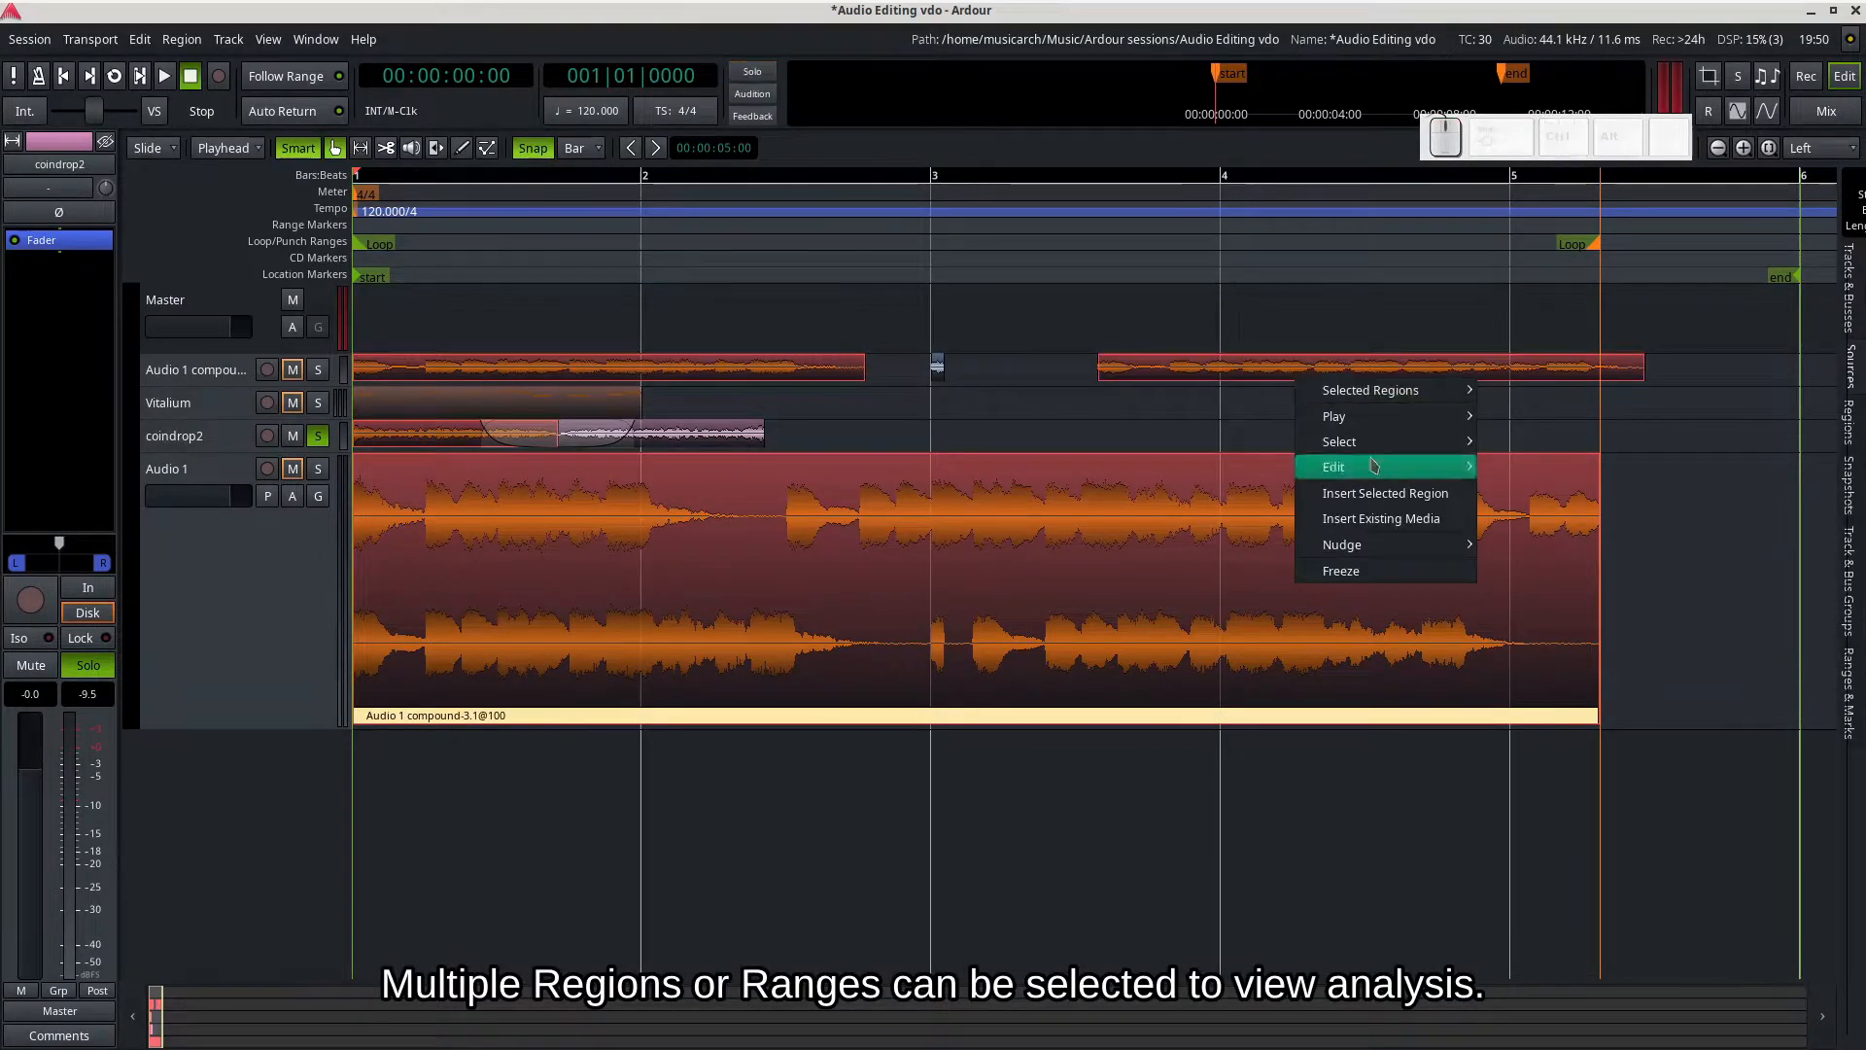
pyautogui.moveTo(1388, 389)
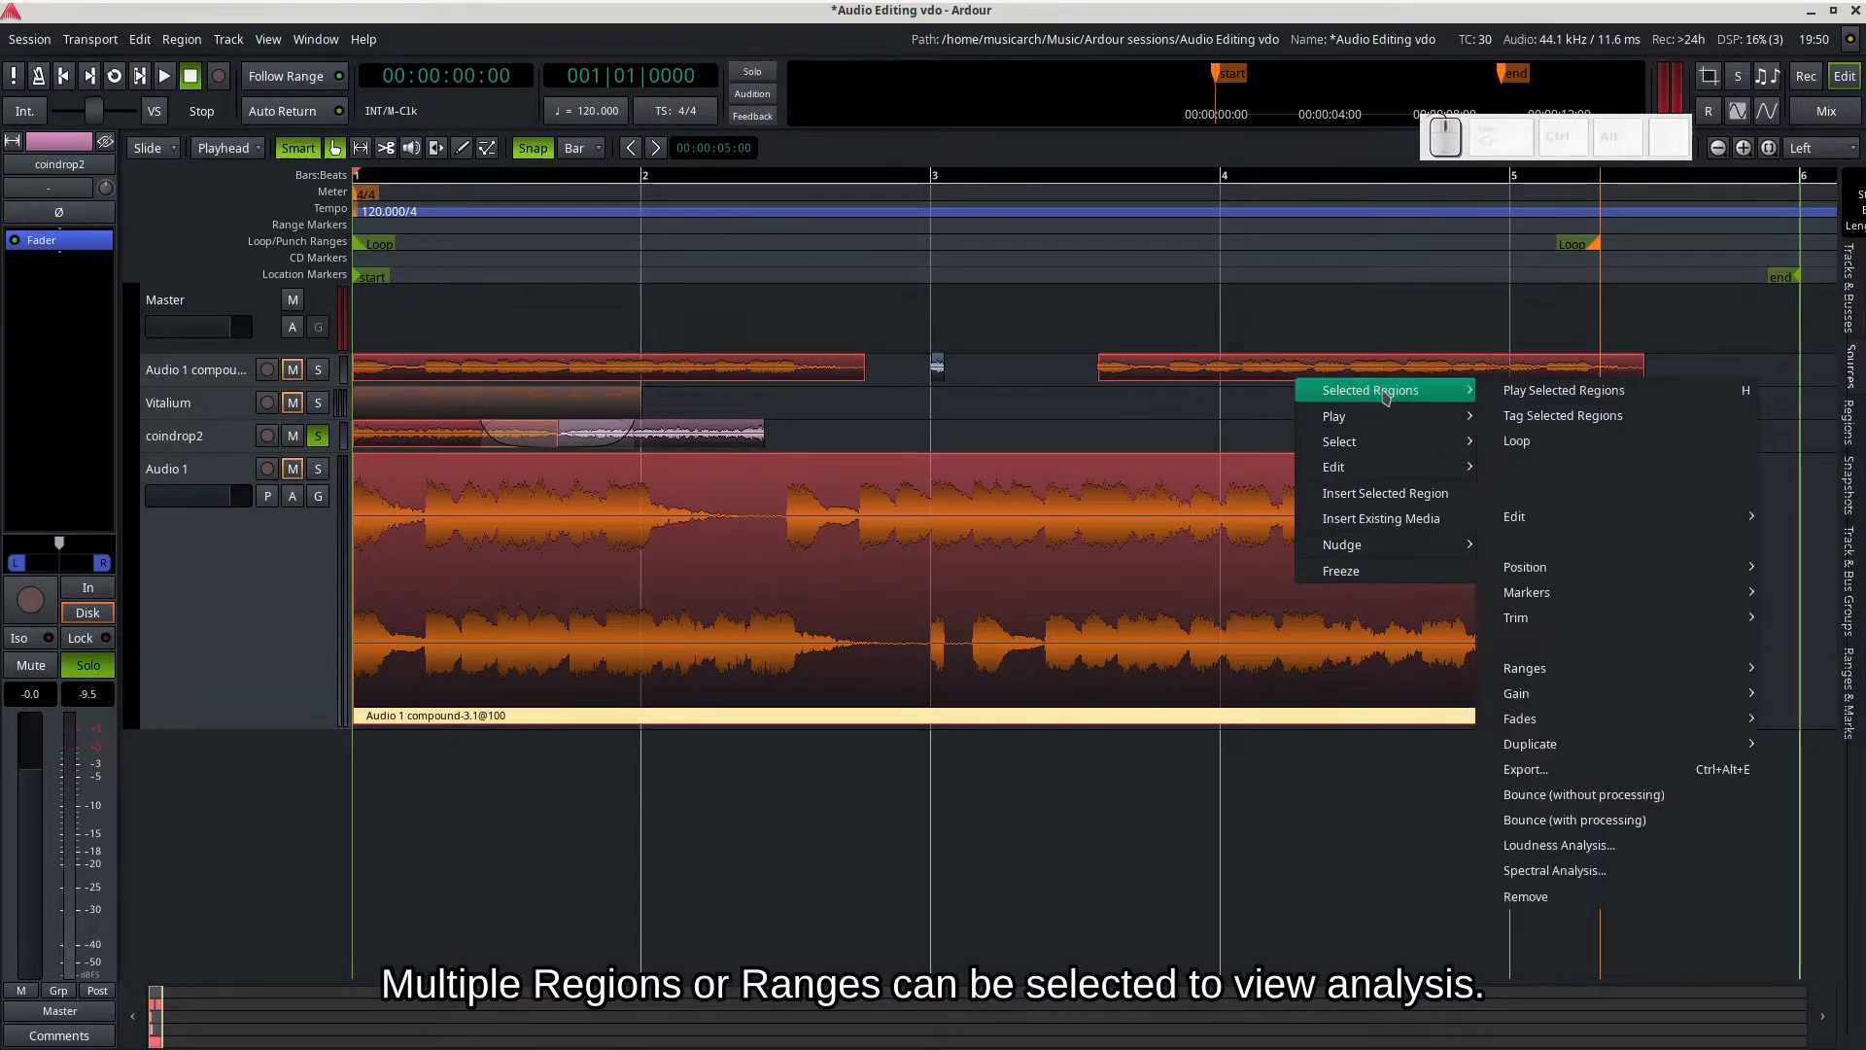
pyautogui.click(1570, 872)
# Step: Widen the Spectral Analysis window and reposition it so the whole graph can be examined
pyautogui.moveTo(1150, 220); pyautogui.dragTo(1075, 191)
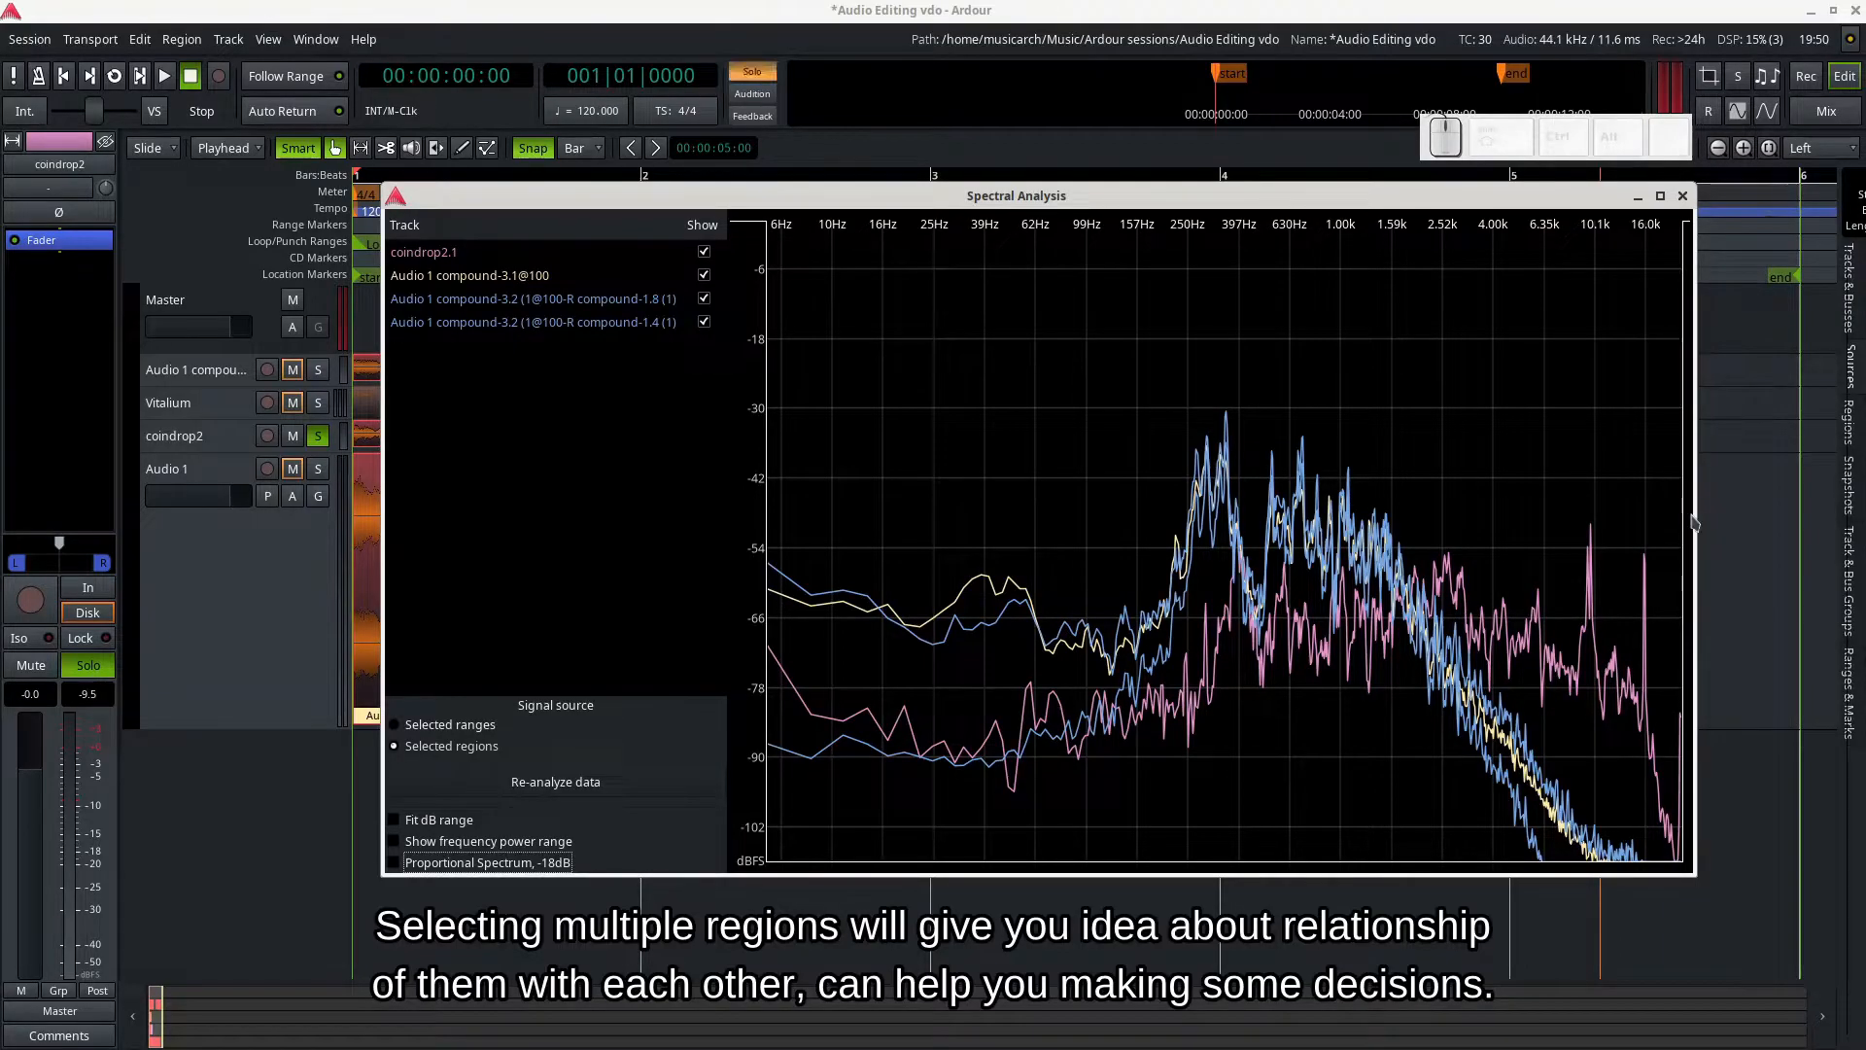
pyautogui.moveTo(1688, 516); pyautogui.dragTo(1815, 517)
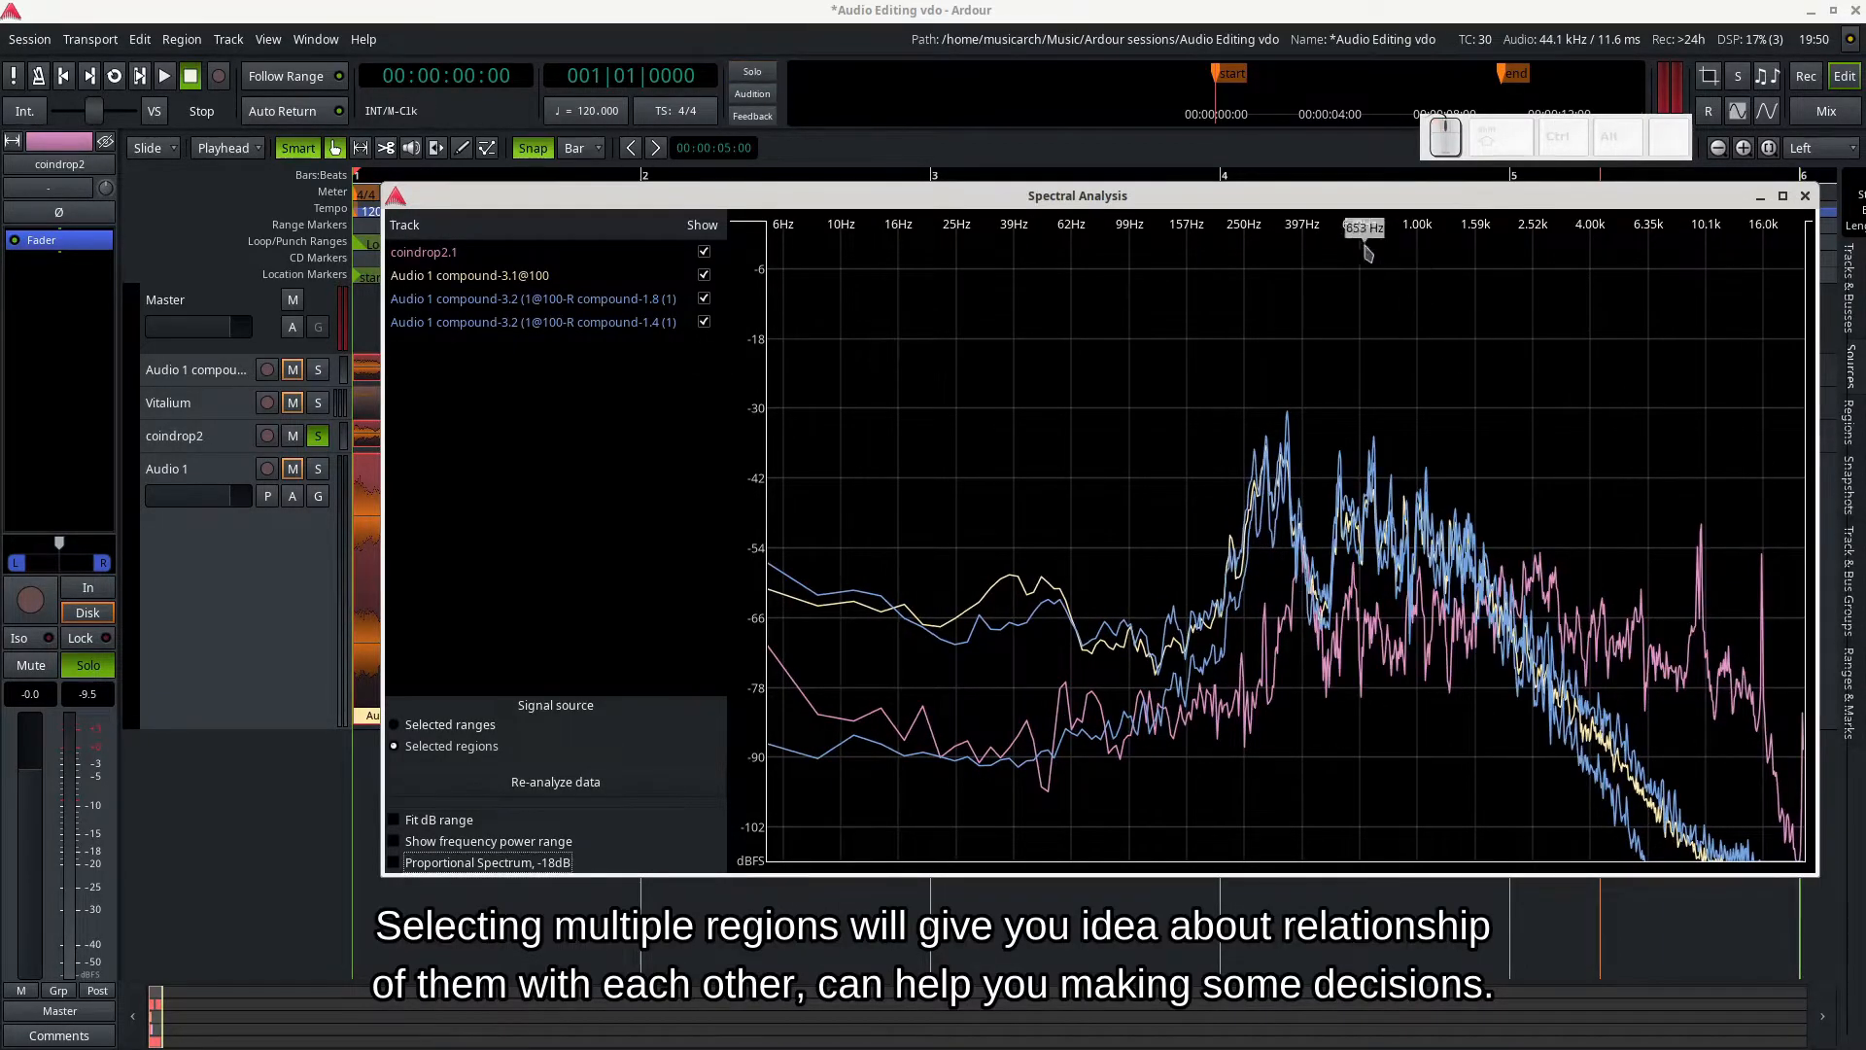
pyautogui.moveTo(1339, 208); pyautogui.dragTo(1145, 202)
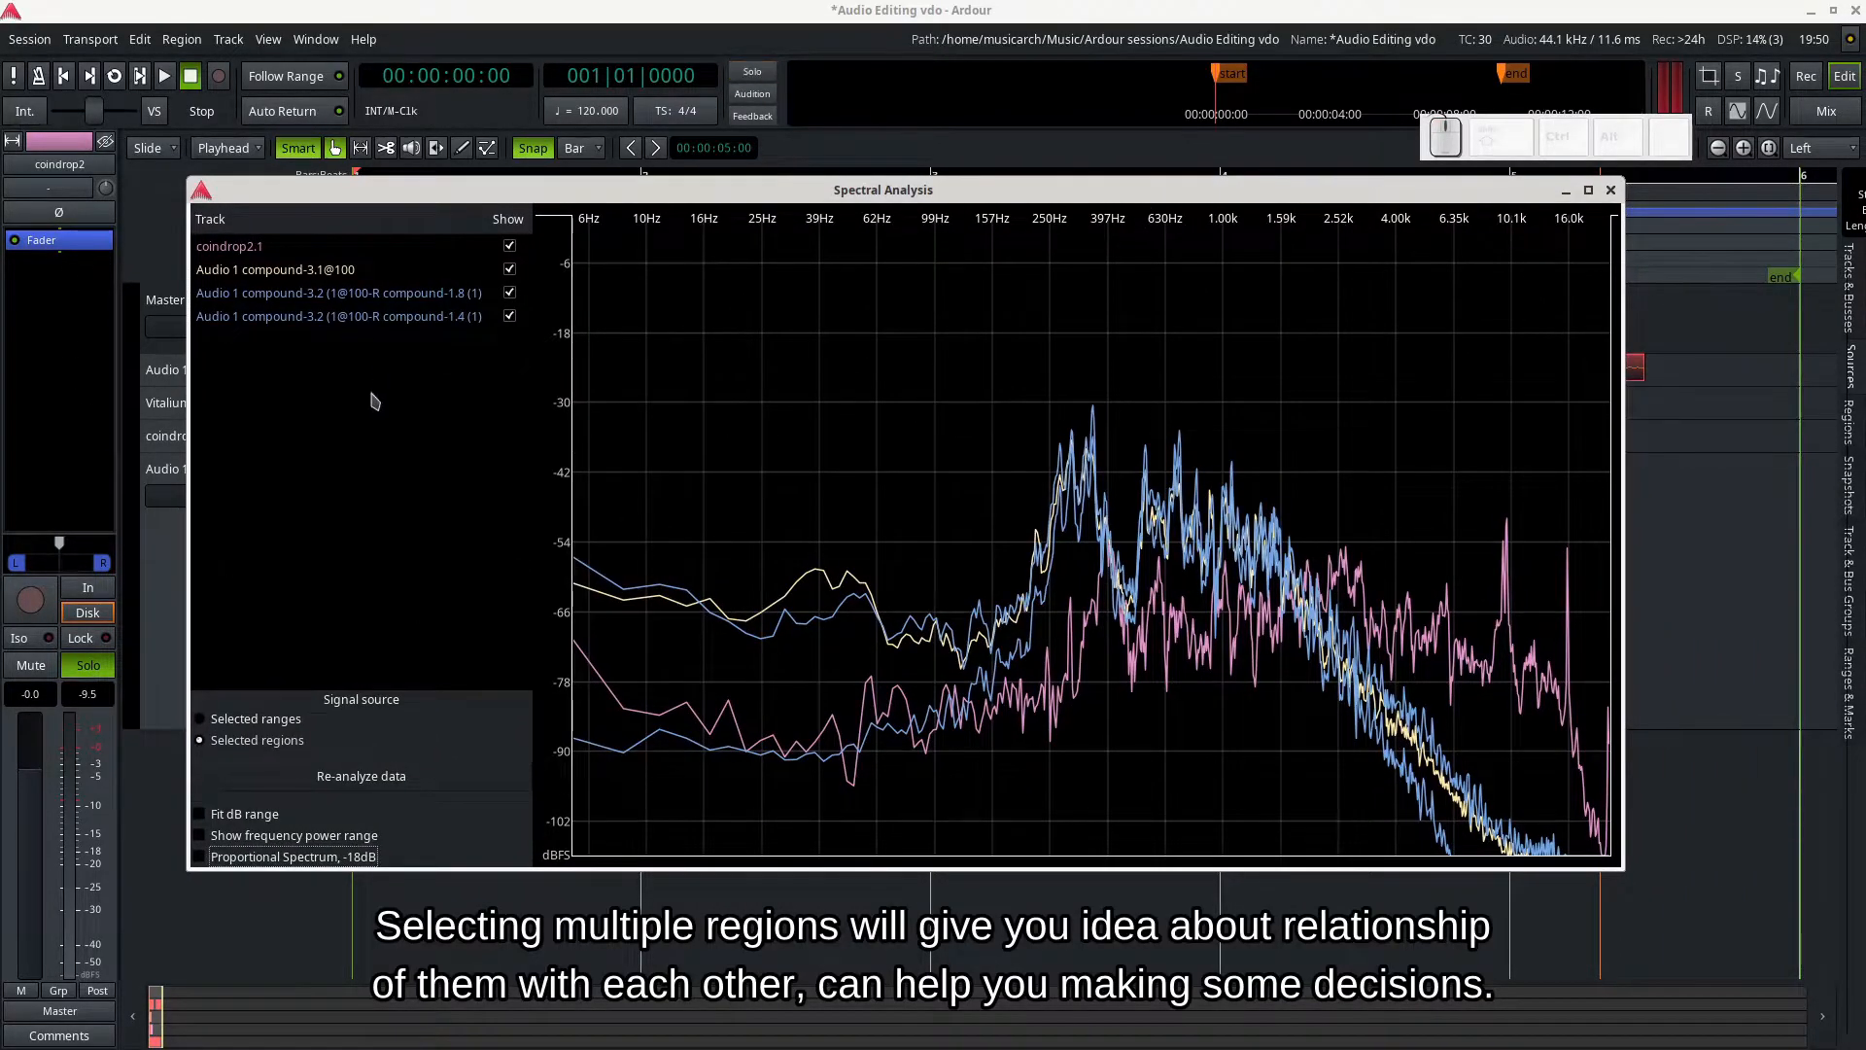
# Step: Isolate the coindrop2.1 spectrum, and replace it with the Audio 1 compound-3.1@100 spectrum alone
pyautogui.click(510, 269)
pyautogui.click(510, 293)
pyautogui.click(509, 315)
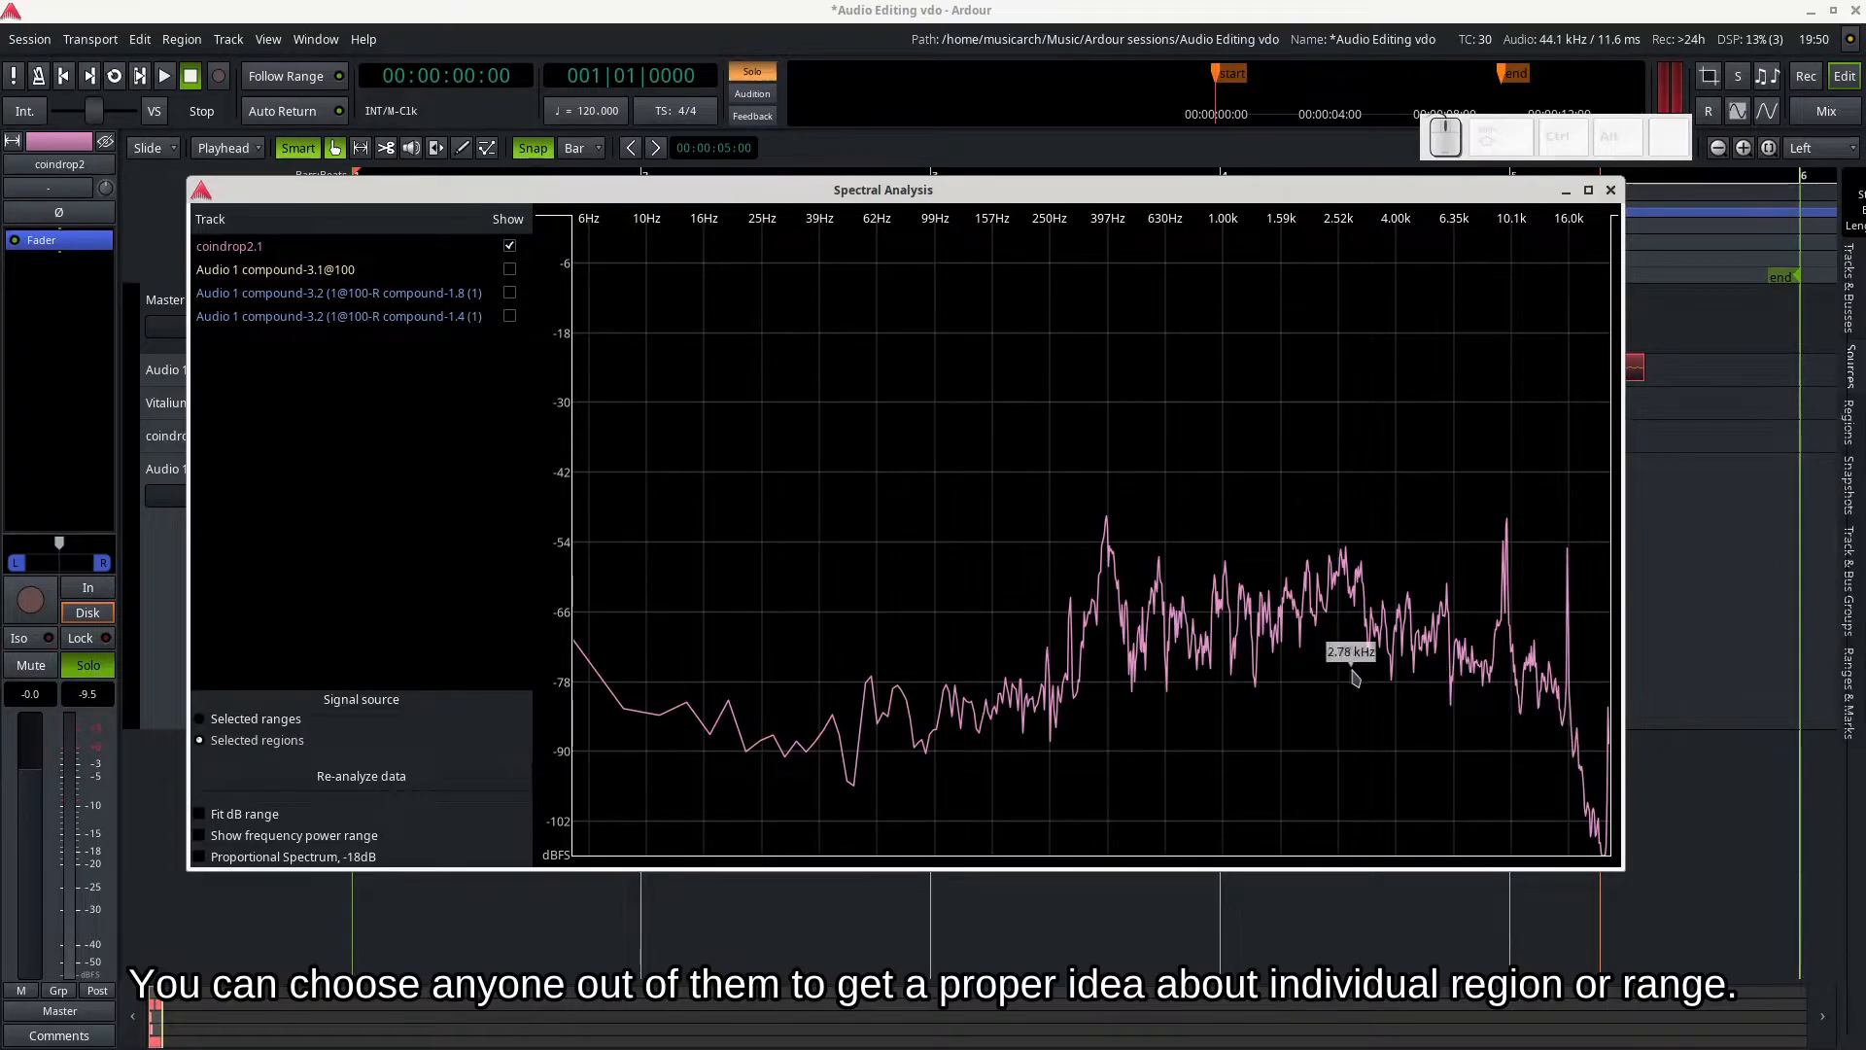
pyautogui.click(509, 246)
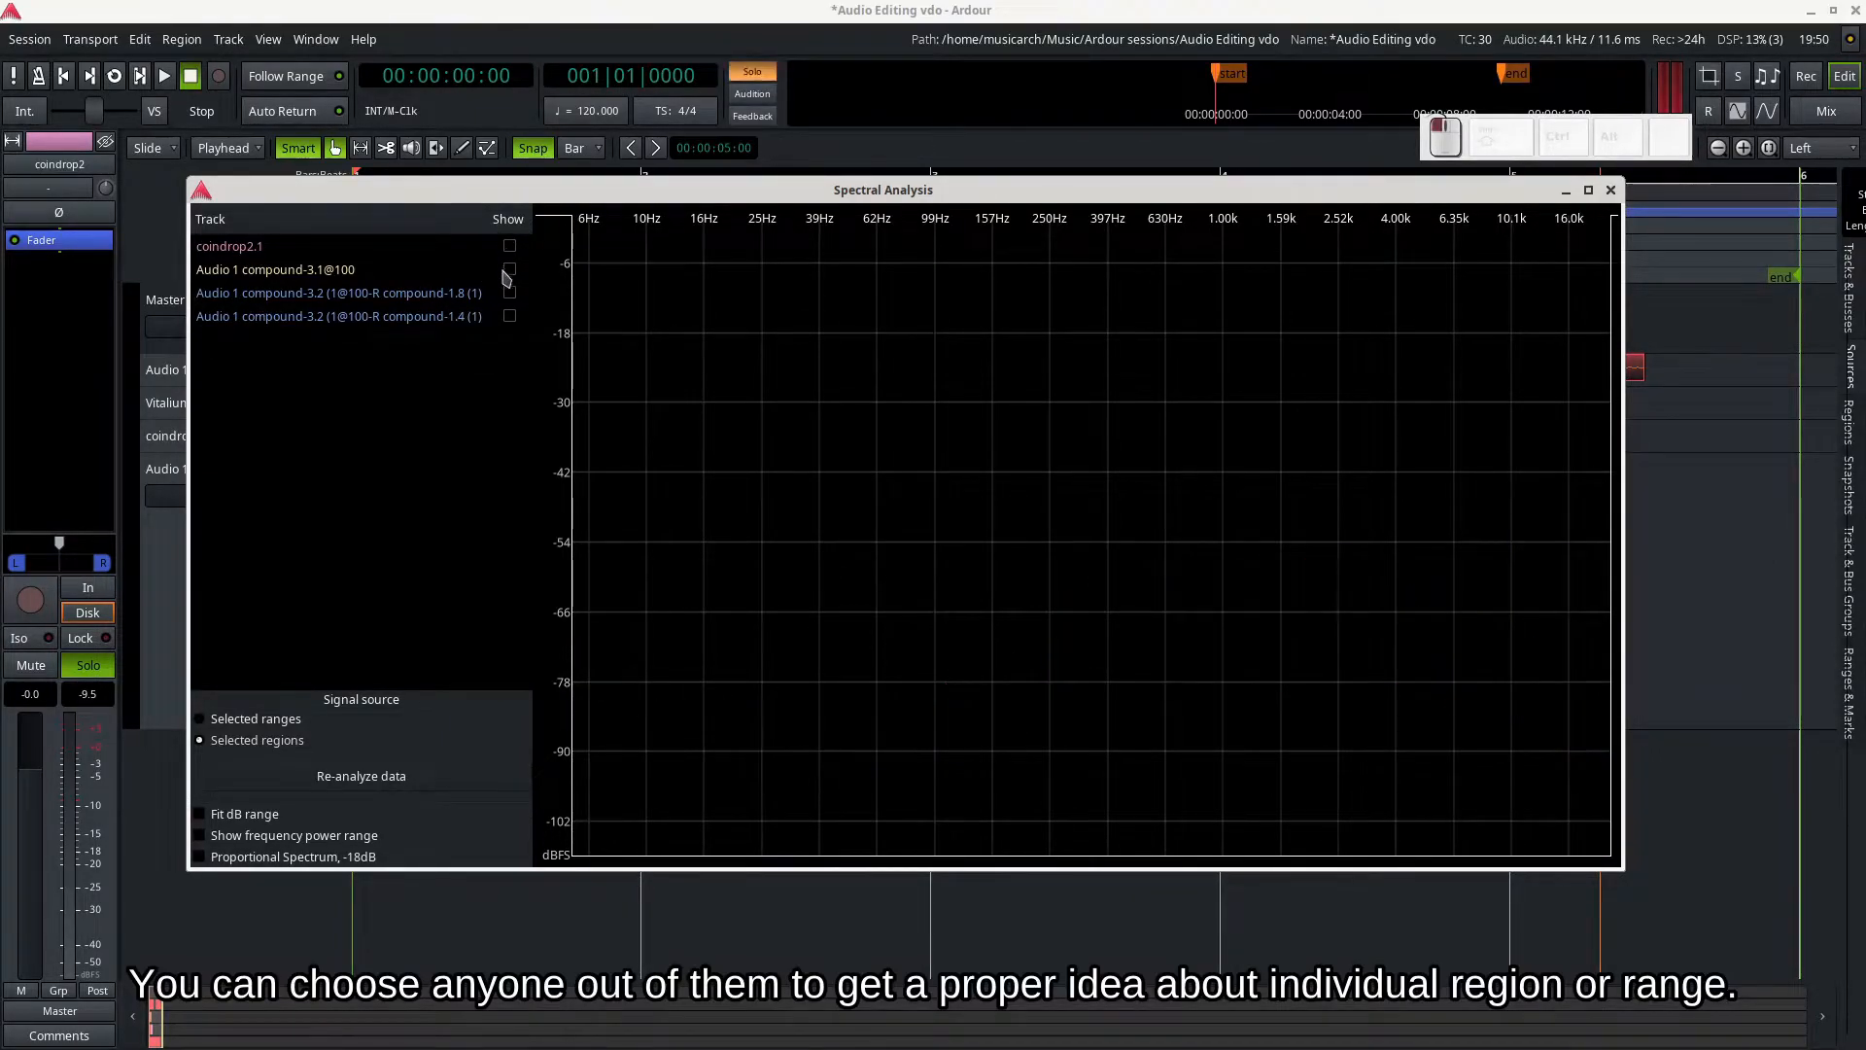
pyautogui.click(509, 269)
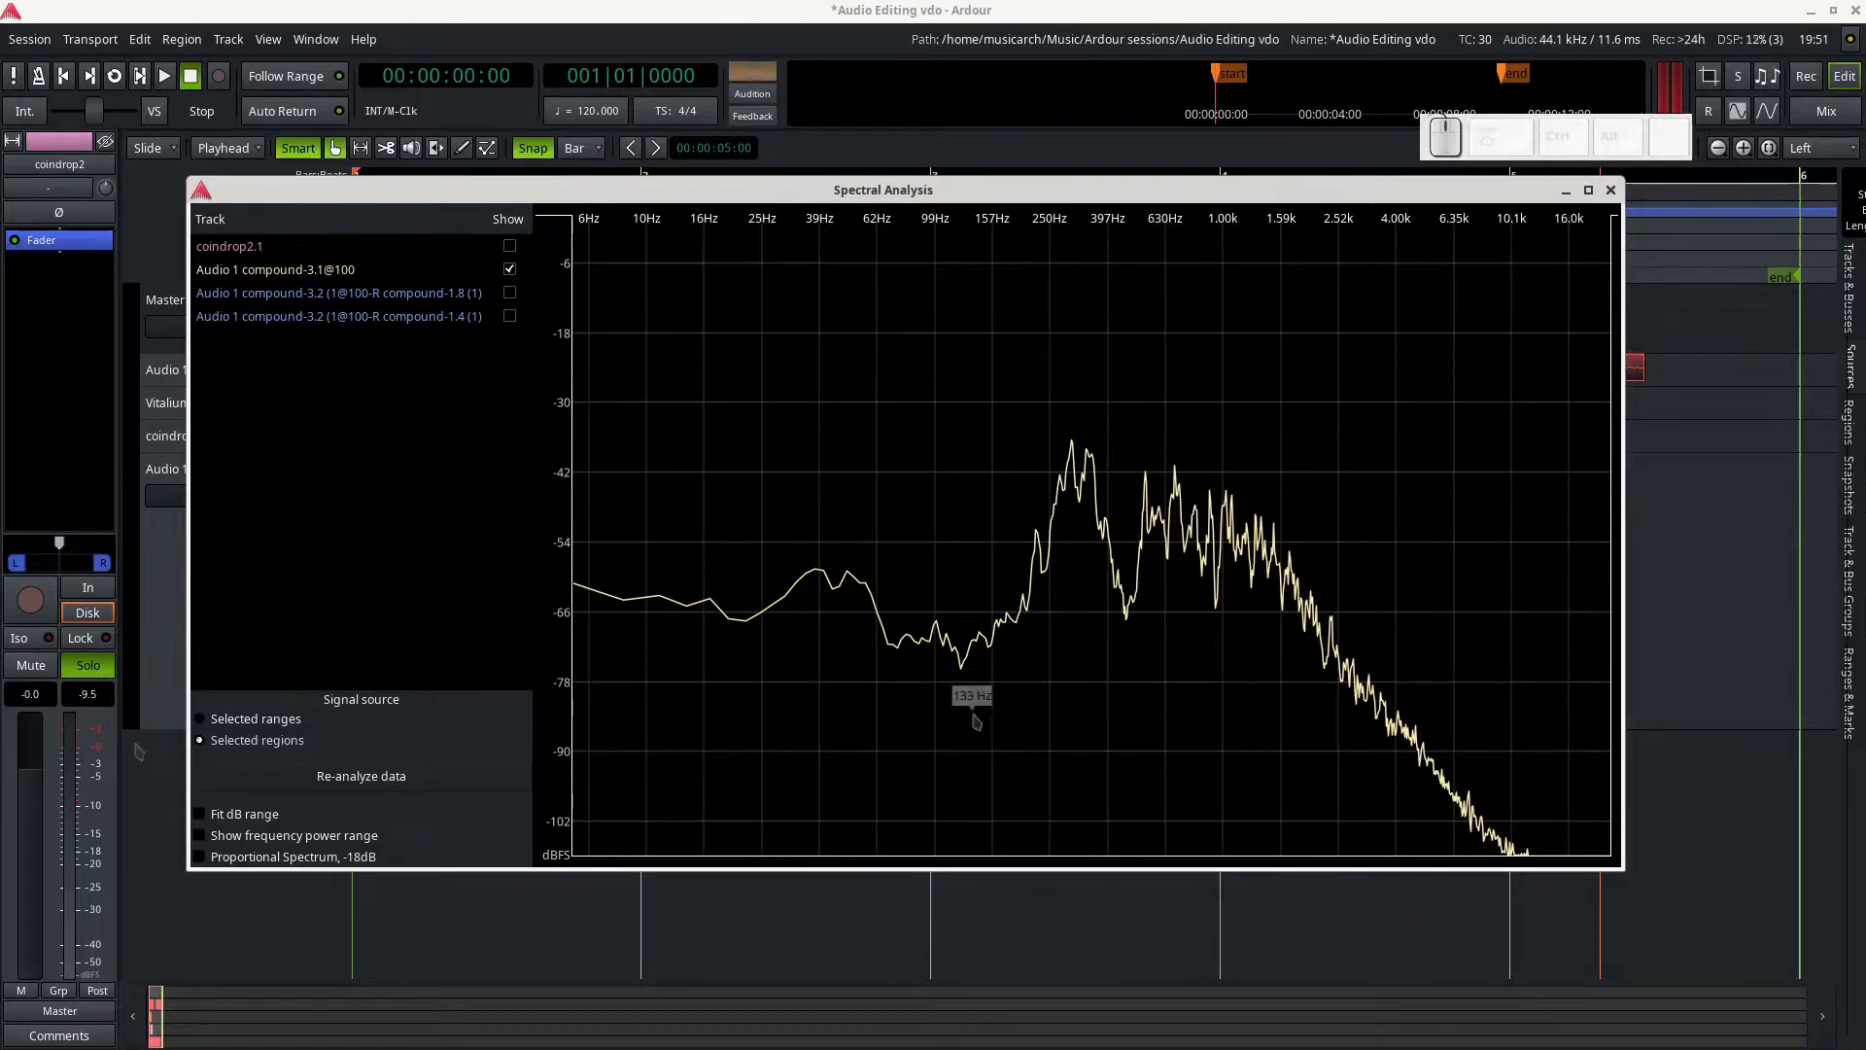
# Step: Examine the Audio 1 compound-3.1@100 spectrum with Fit dB range and with the frequency power range, turning each off again
pyautogui.click(209, 816)
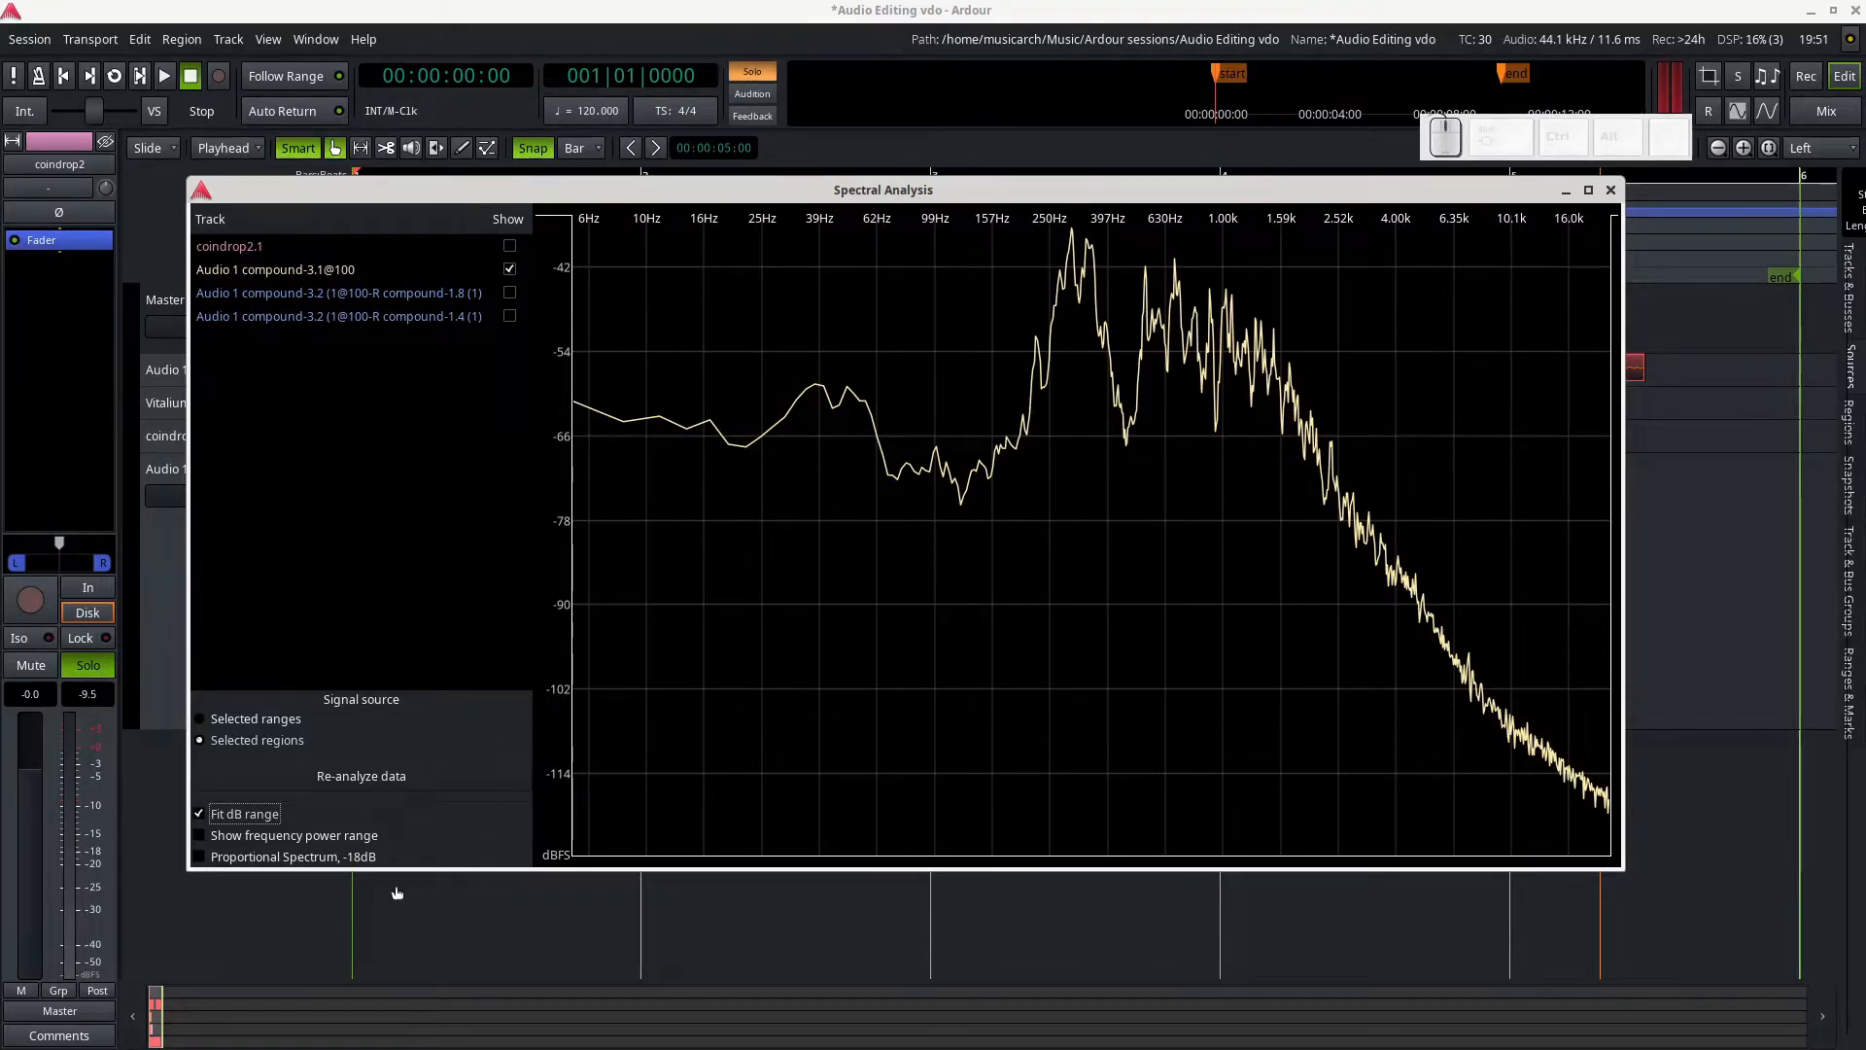
pyautogui.click(199, 814)
pyautogui.click(199, 836)
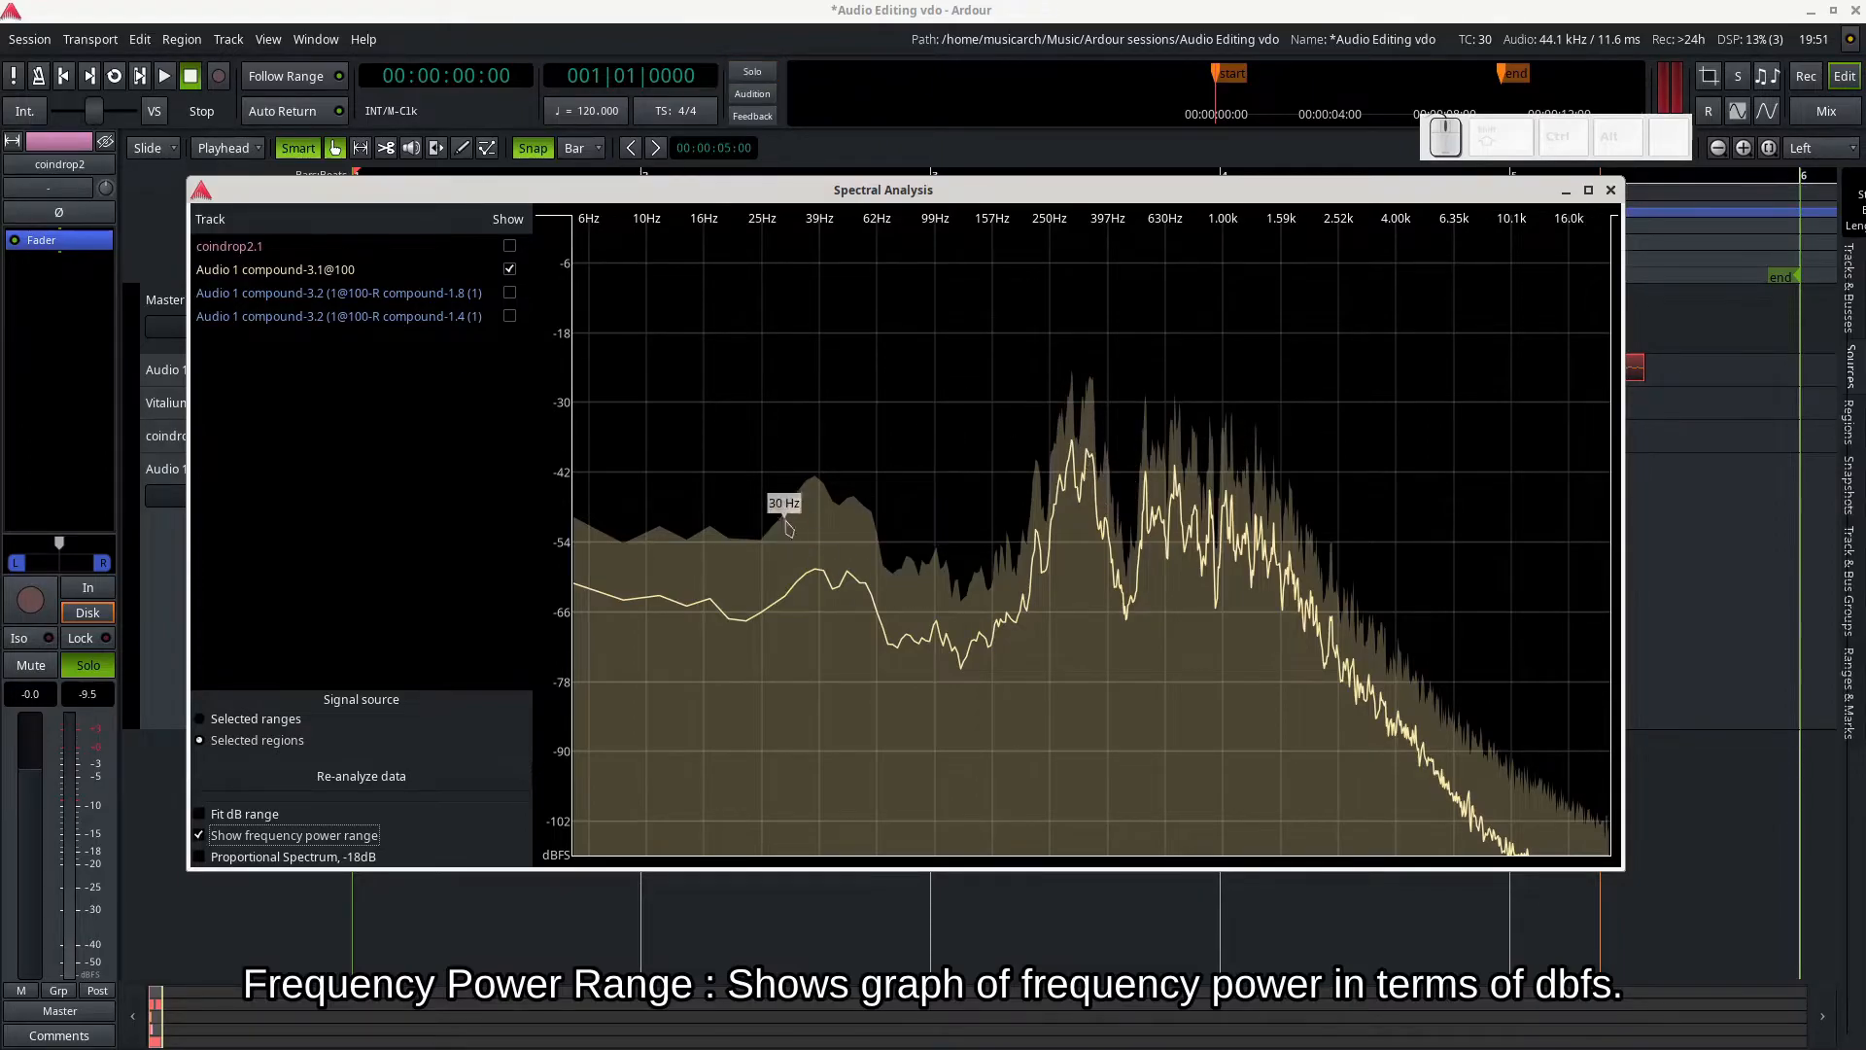
pyautogui.click(201, 836)
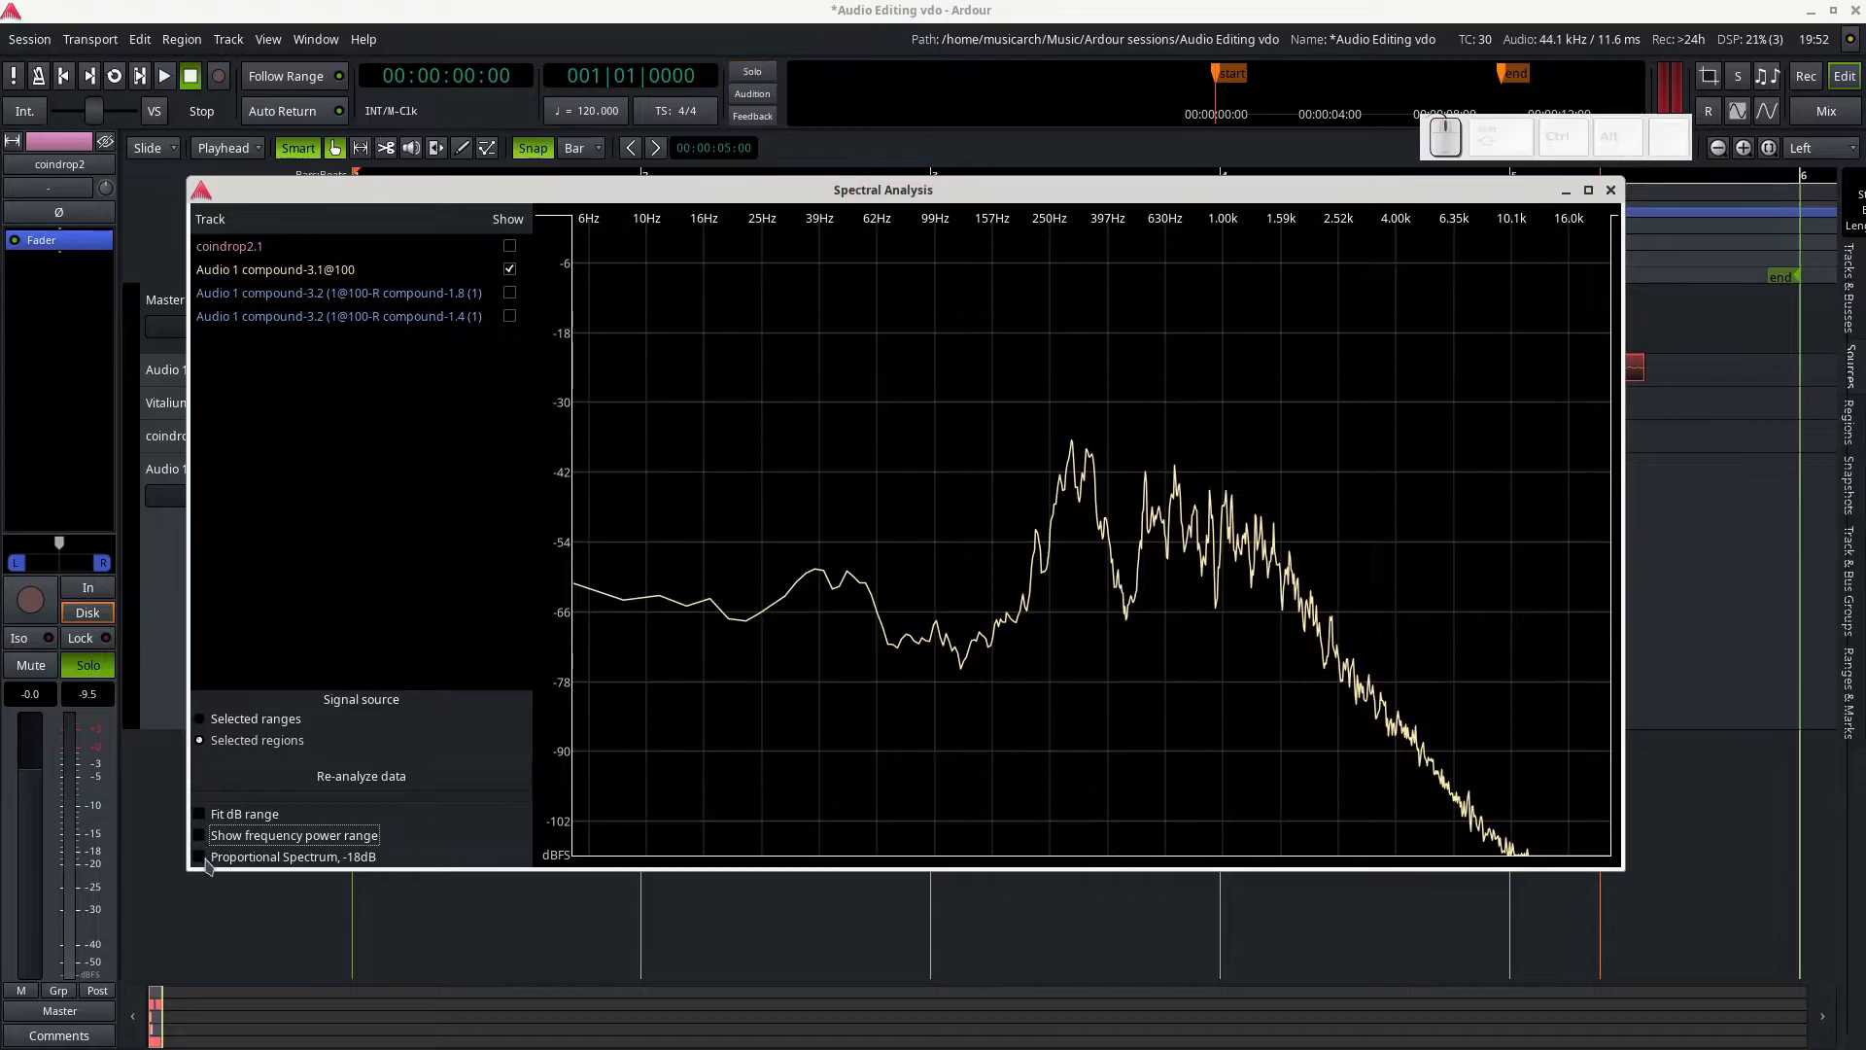
# Step: Compare the Audio 1 compound-3.1@100 spectrum with and without the -18dB proportional spectrum, leaving the option off
pyautogui.click(200, 857)
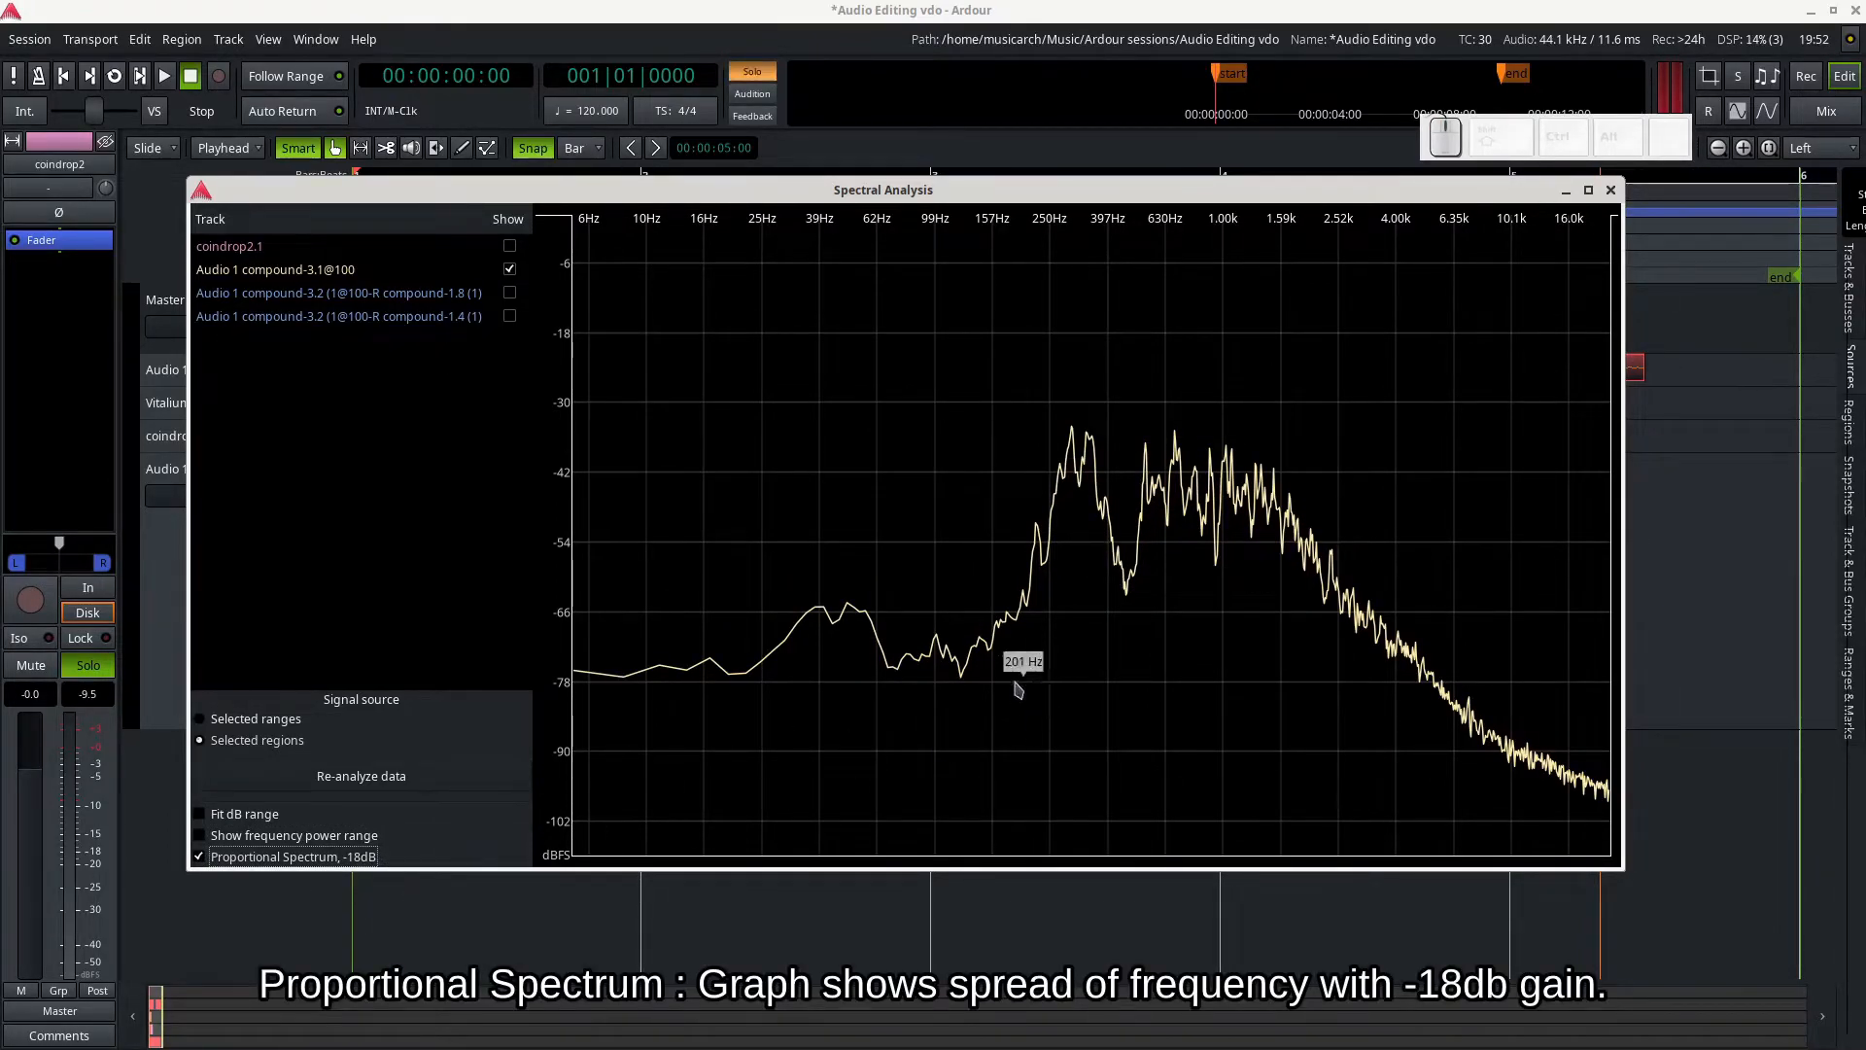
pyautogui.click(199, 859)
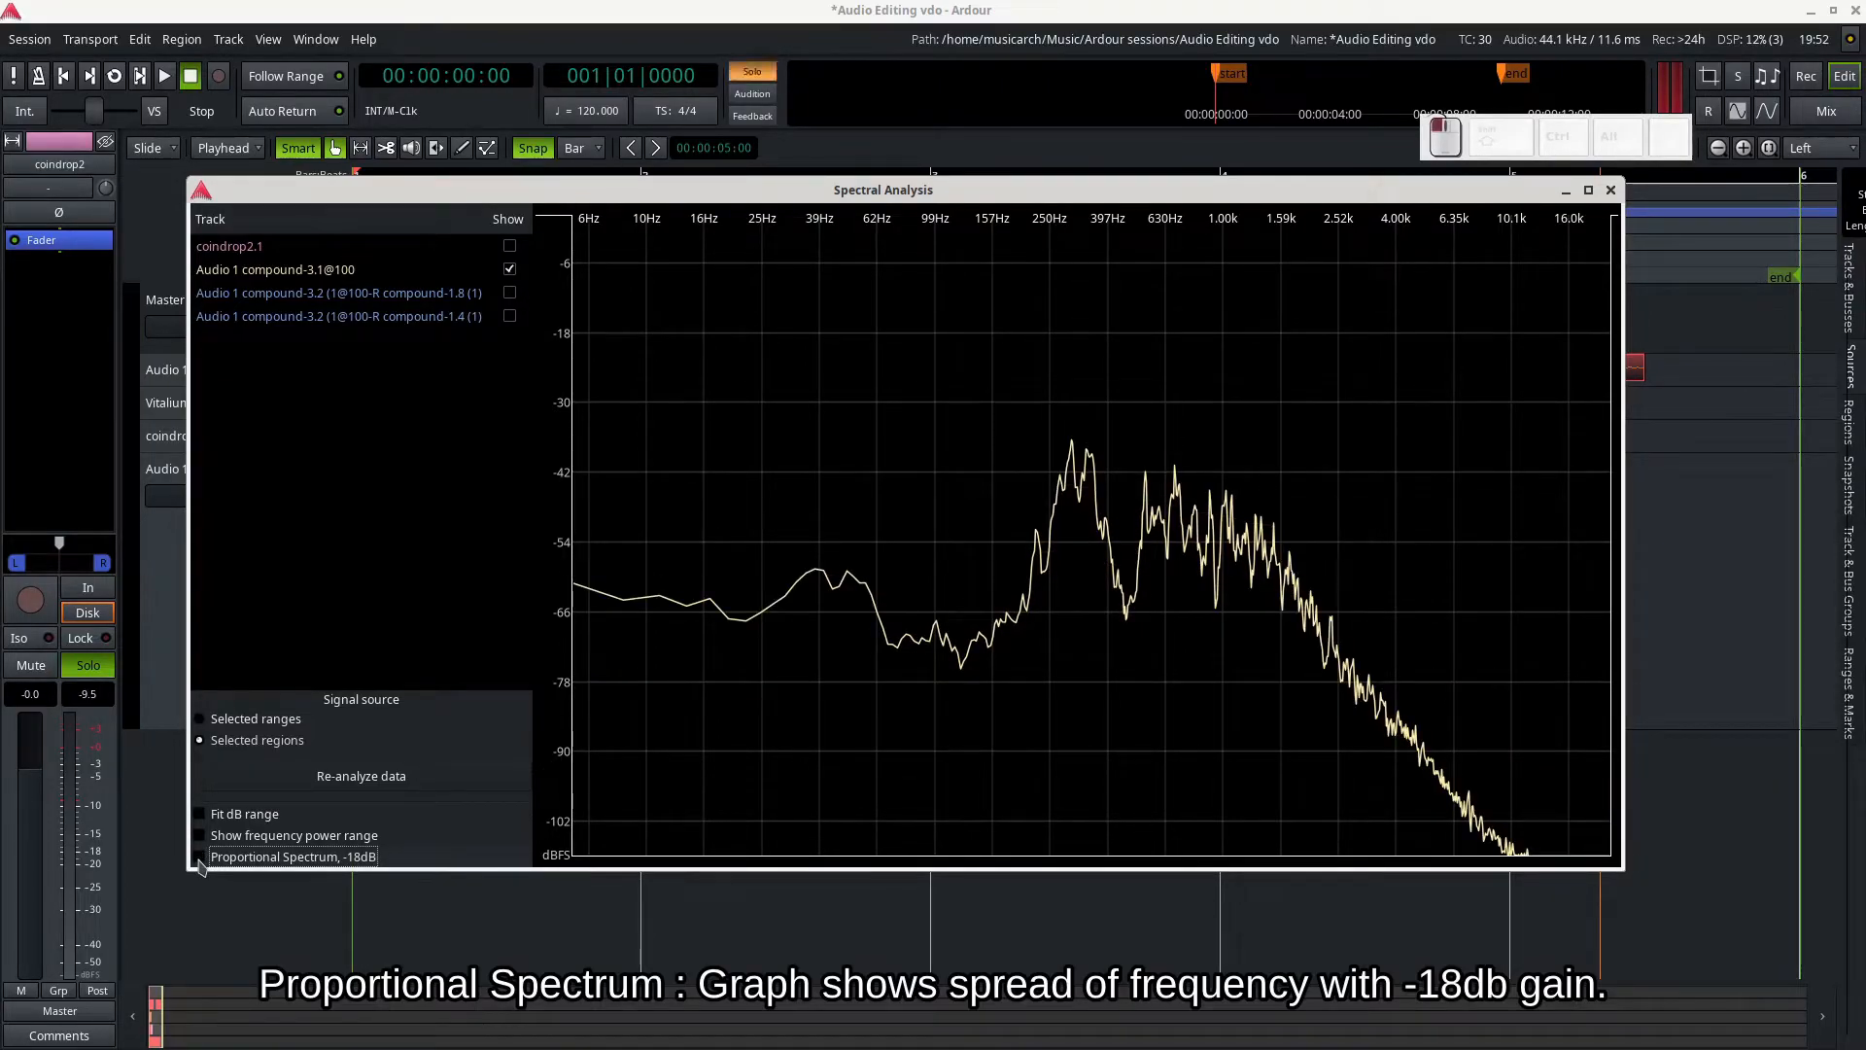
pyautogui.click(199, 859)
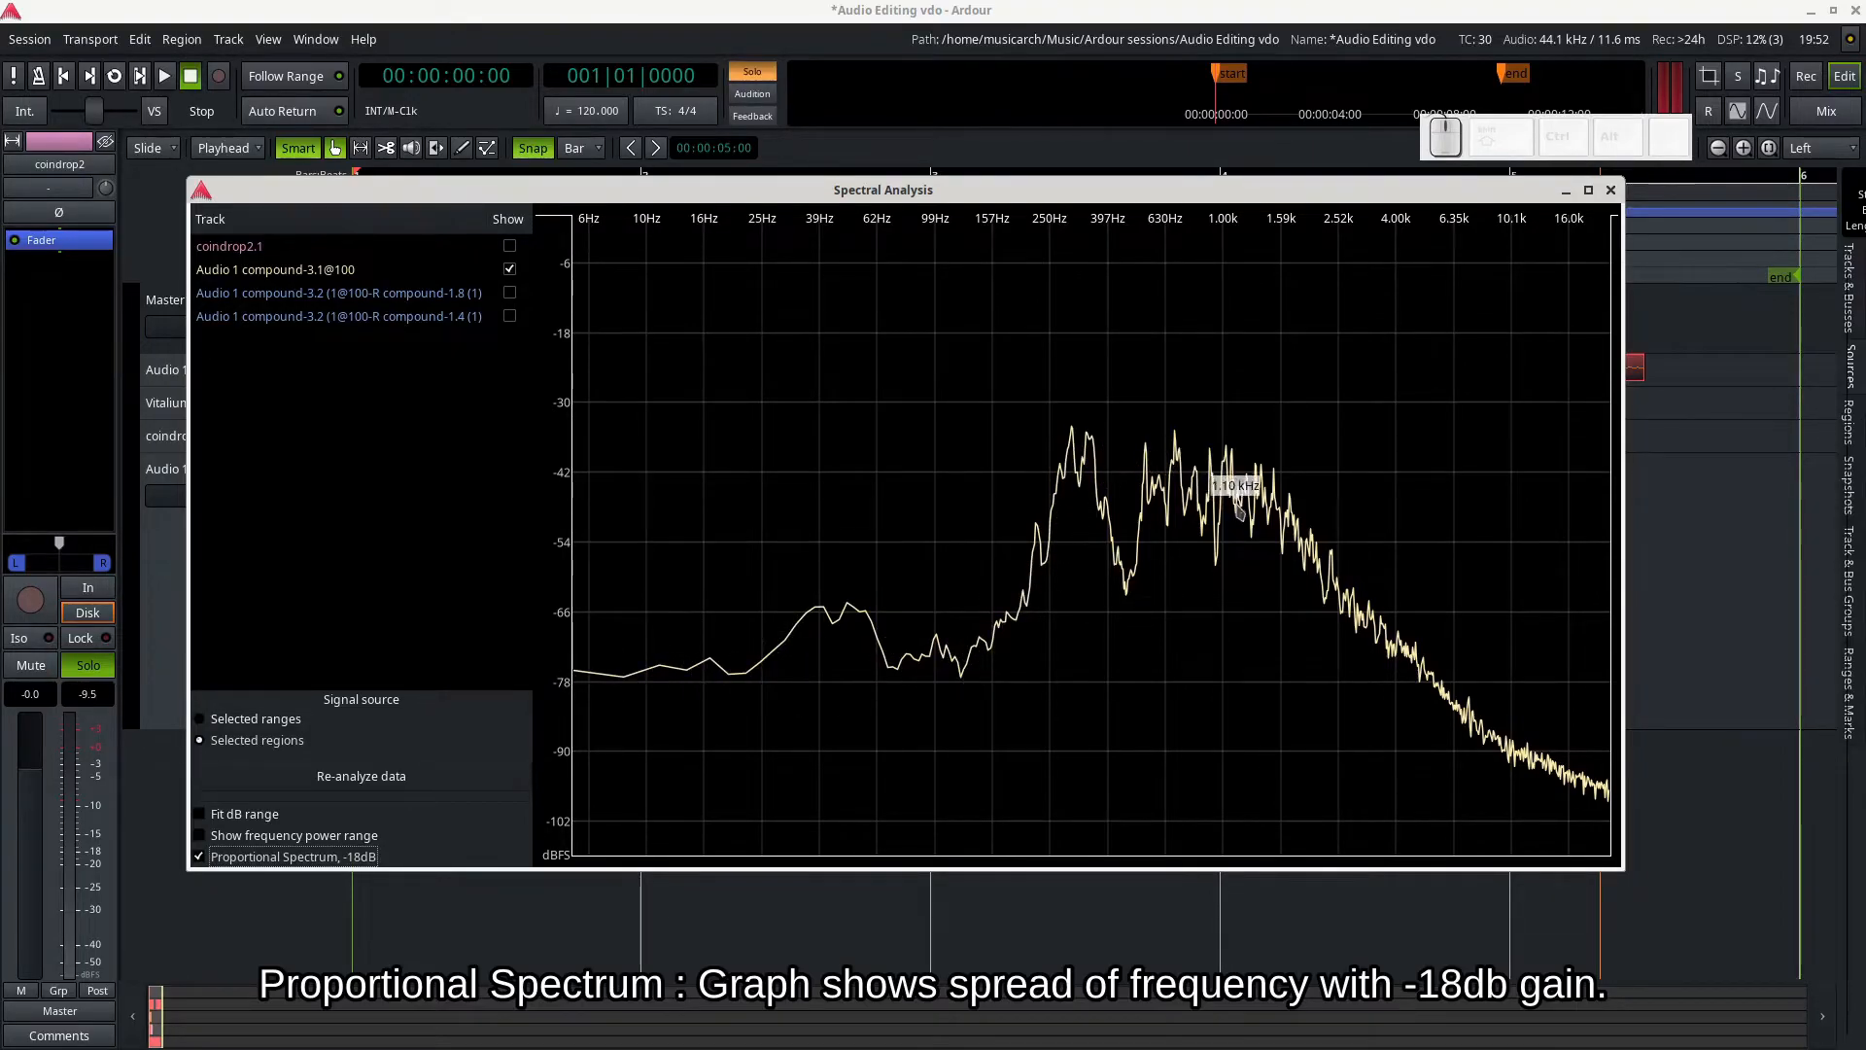
pyautogui.click(199, 857)
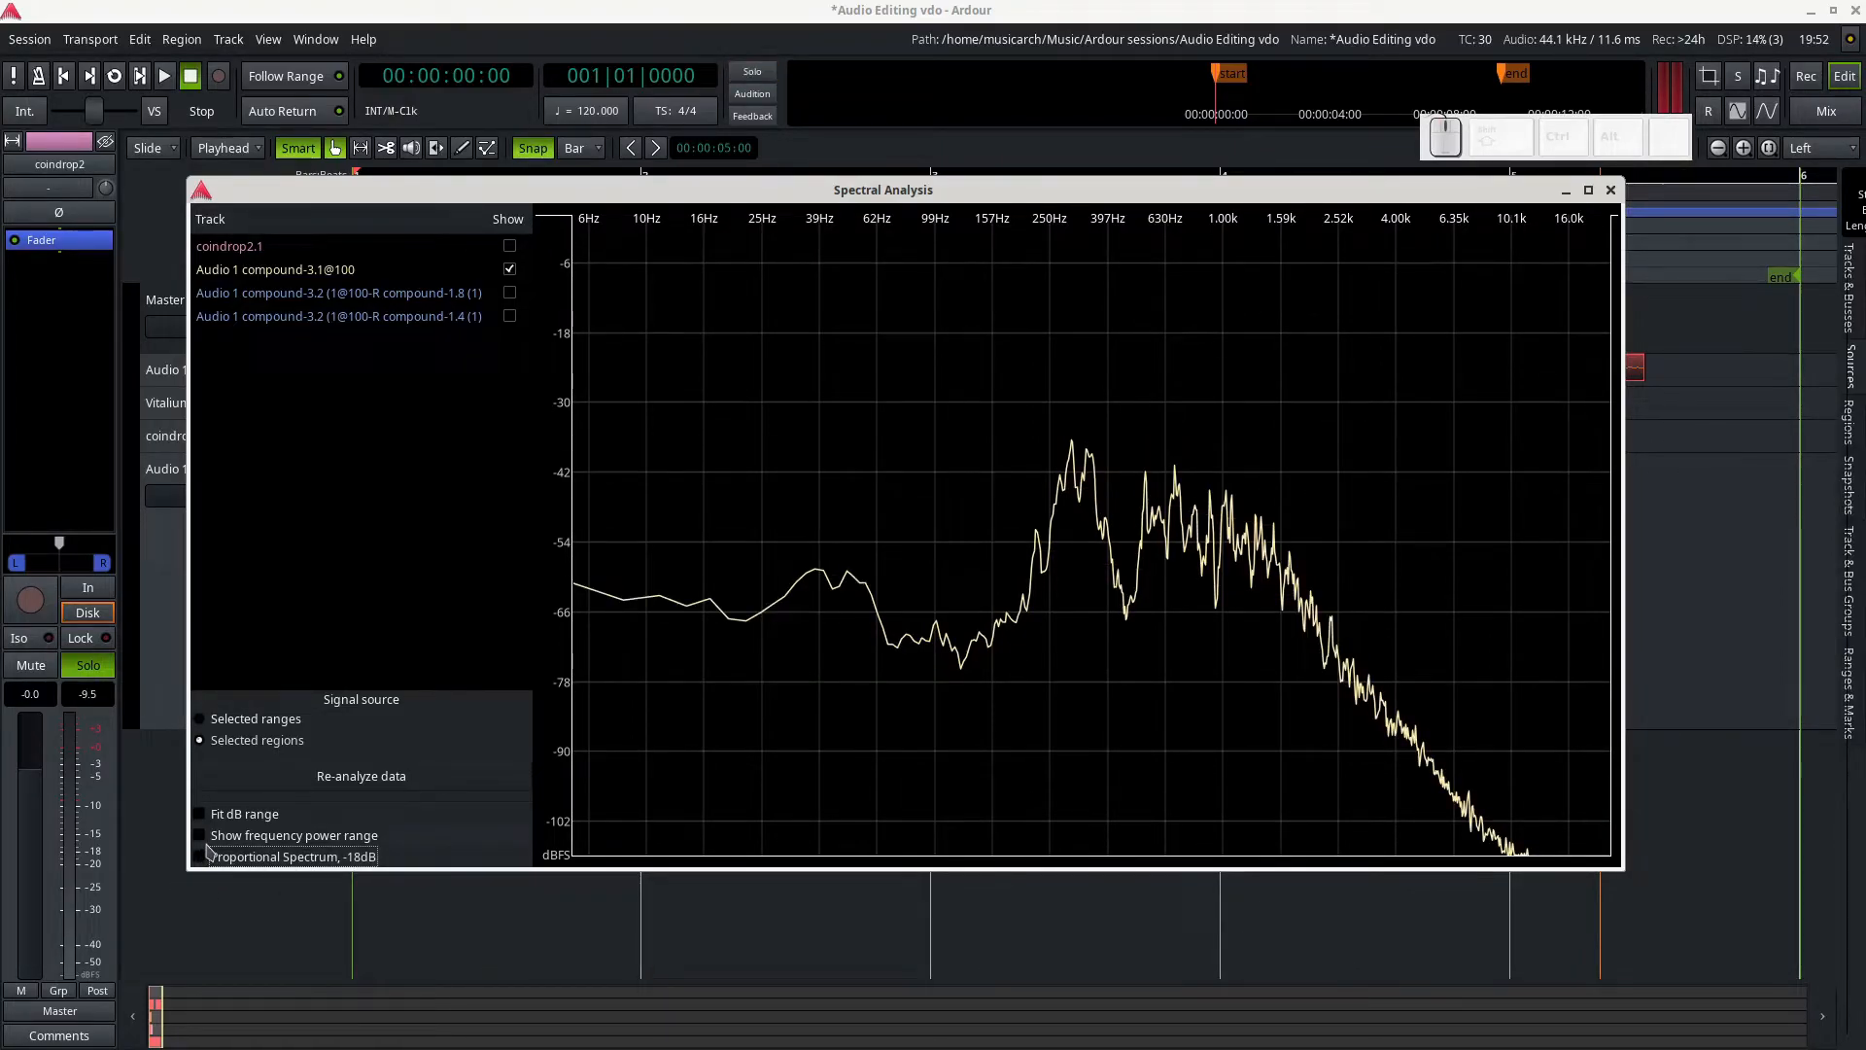
# Step: Show the spectra of coindrop2.1, Audio 1 compound-3.1@100 and both compound-3.2 regions together to compare their frequencies
pyautogui.click(510, 270)
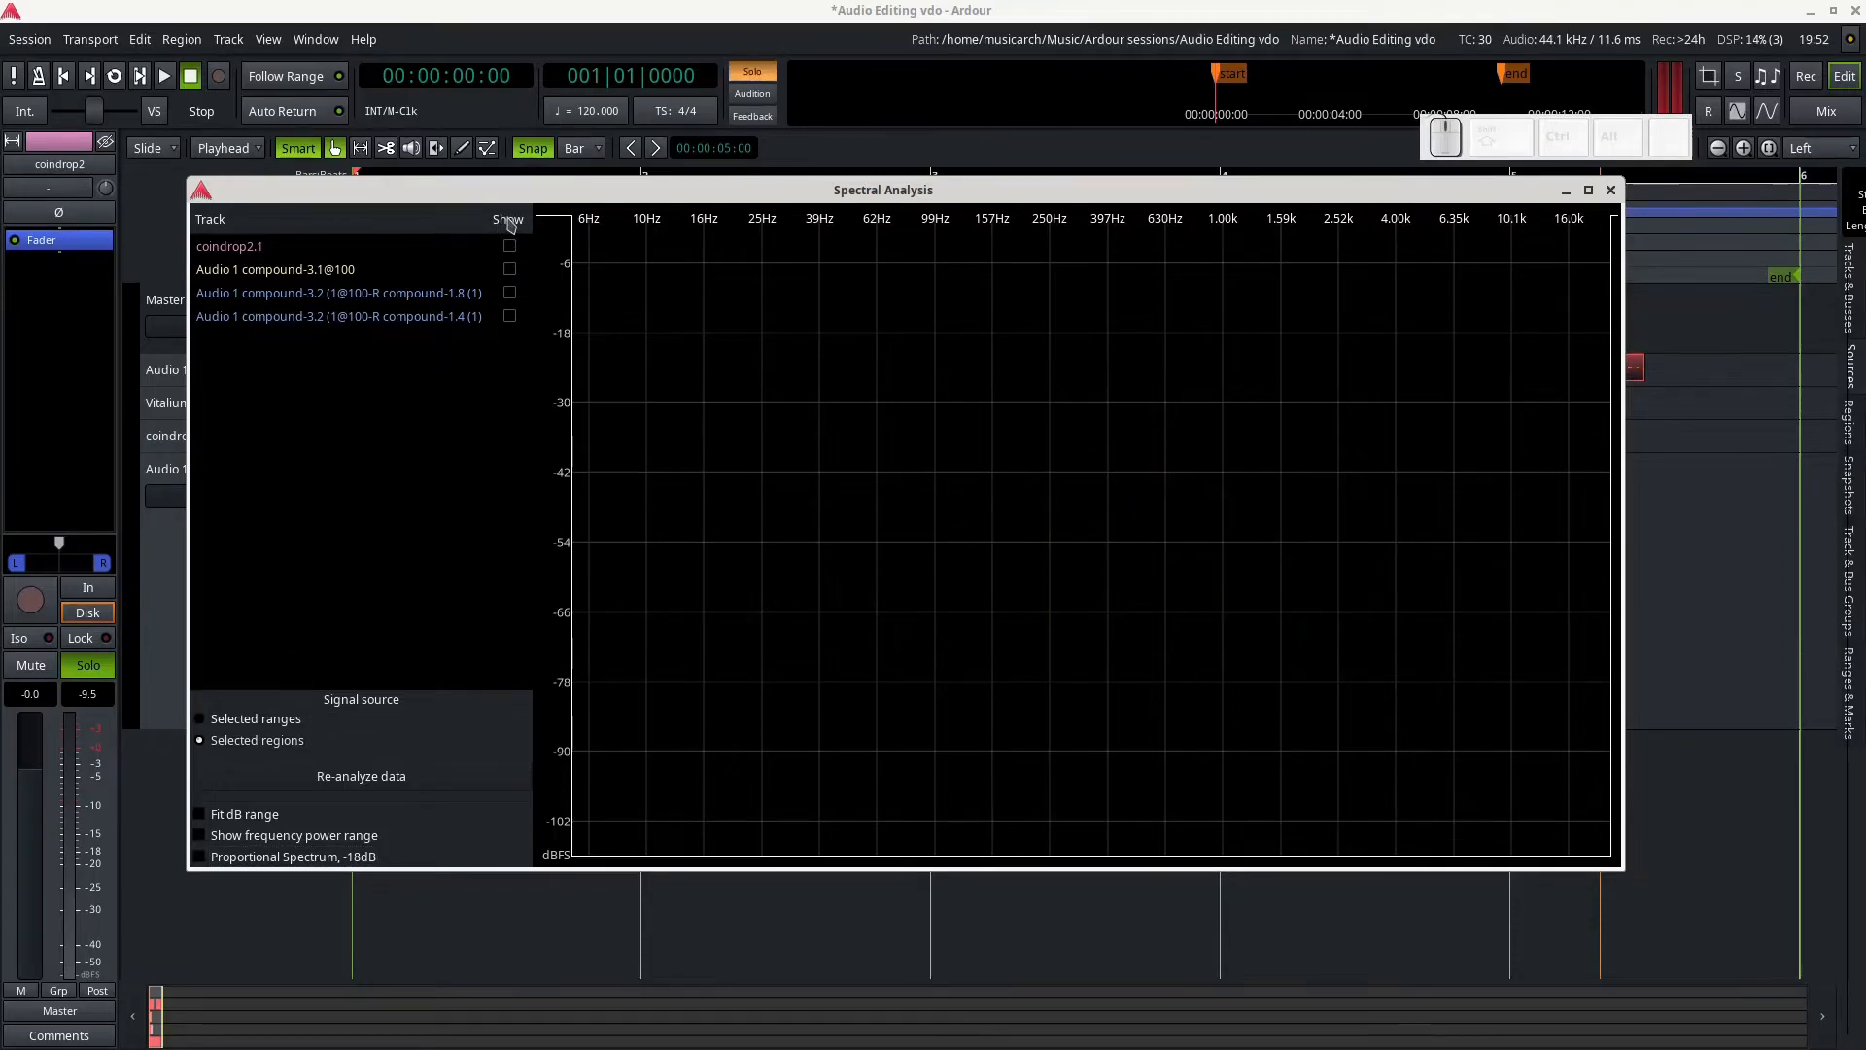
pyautogui.click(510, 246)
pyautogui.click(509, 269)
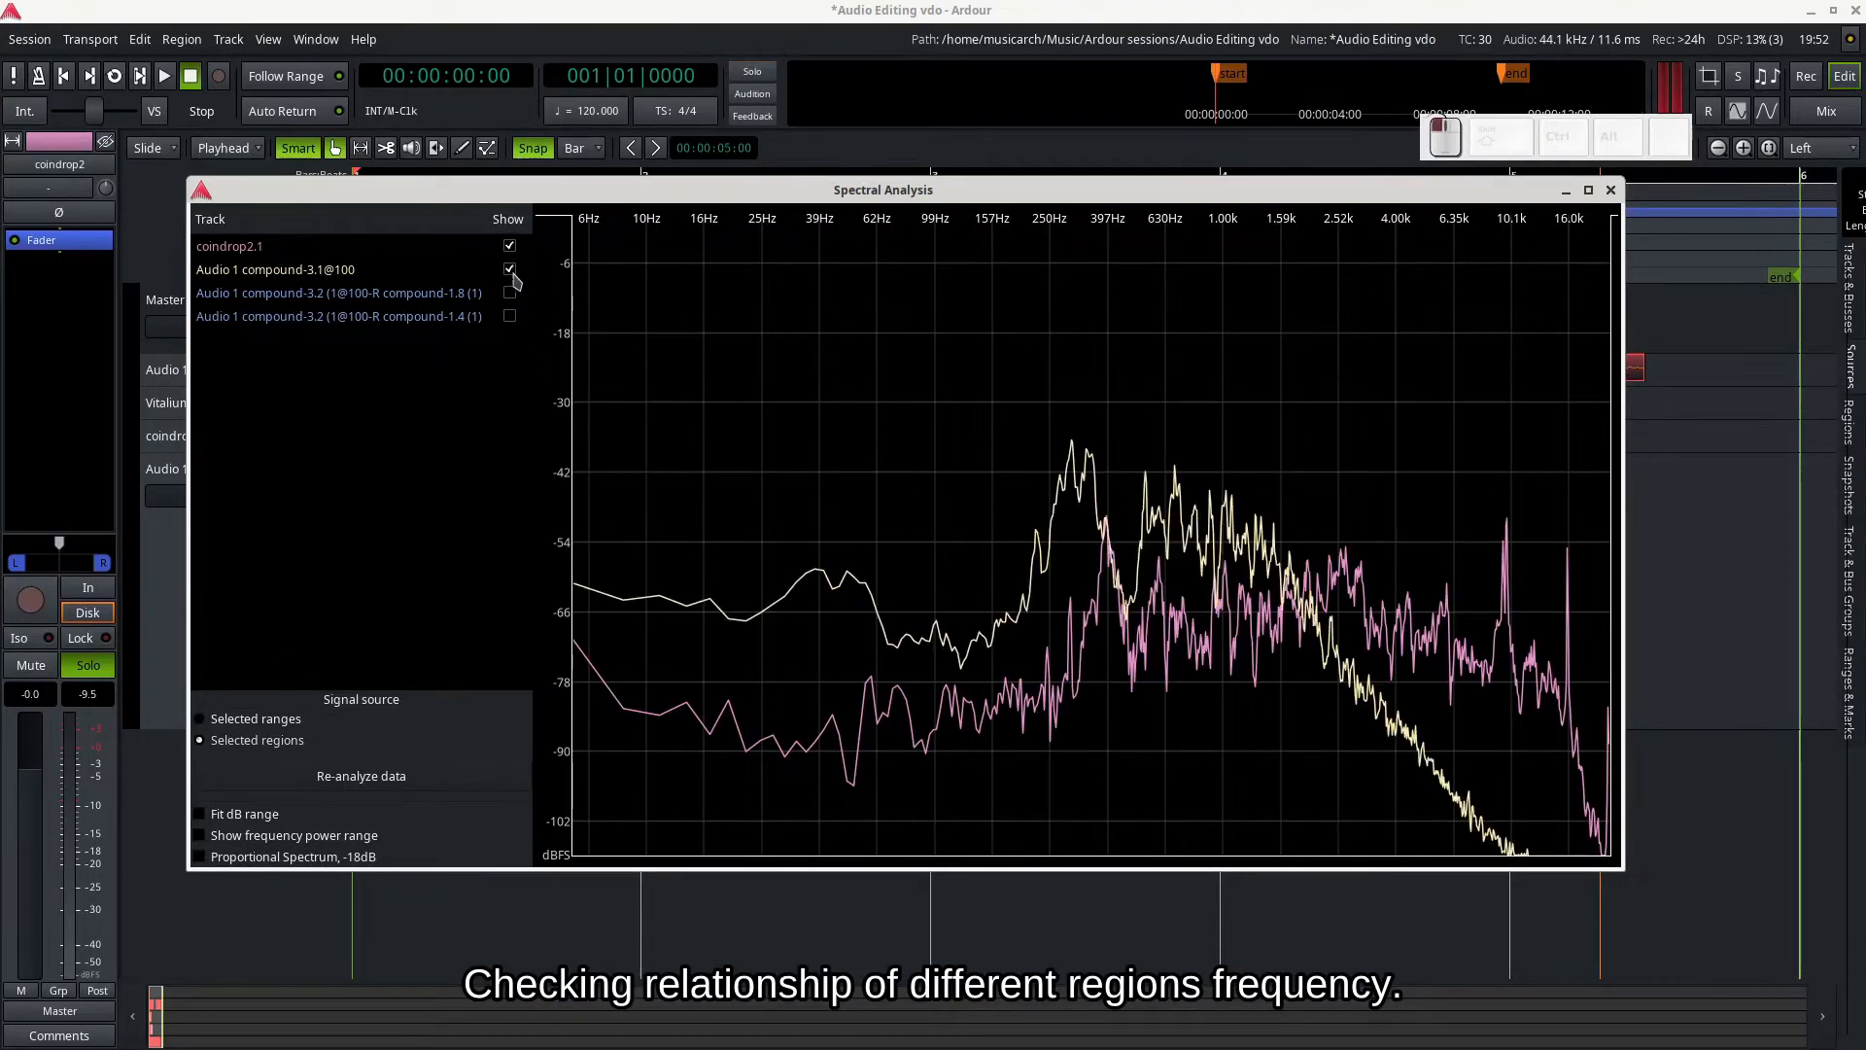
pyautogui.click(509, 293)
pyautogui.click(508, 317)
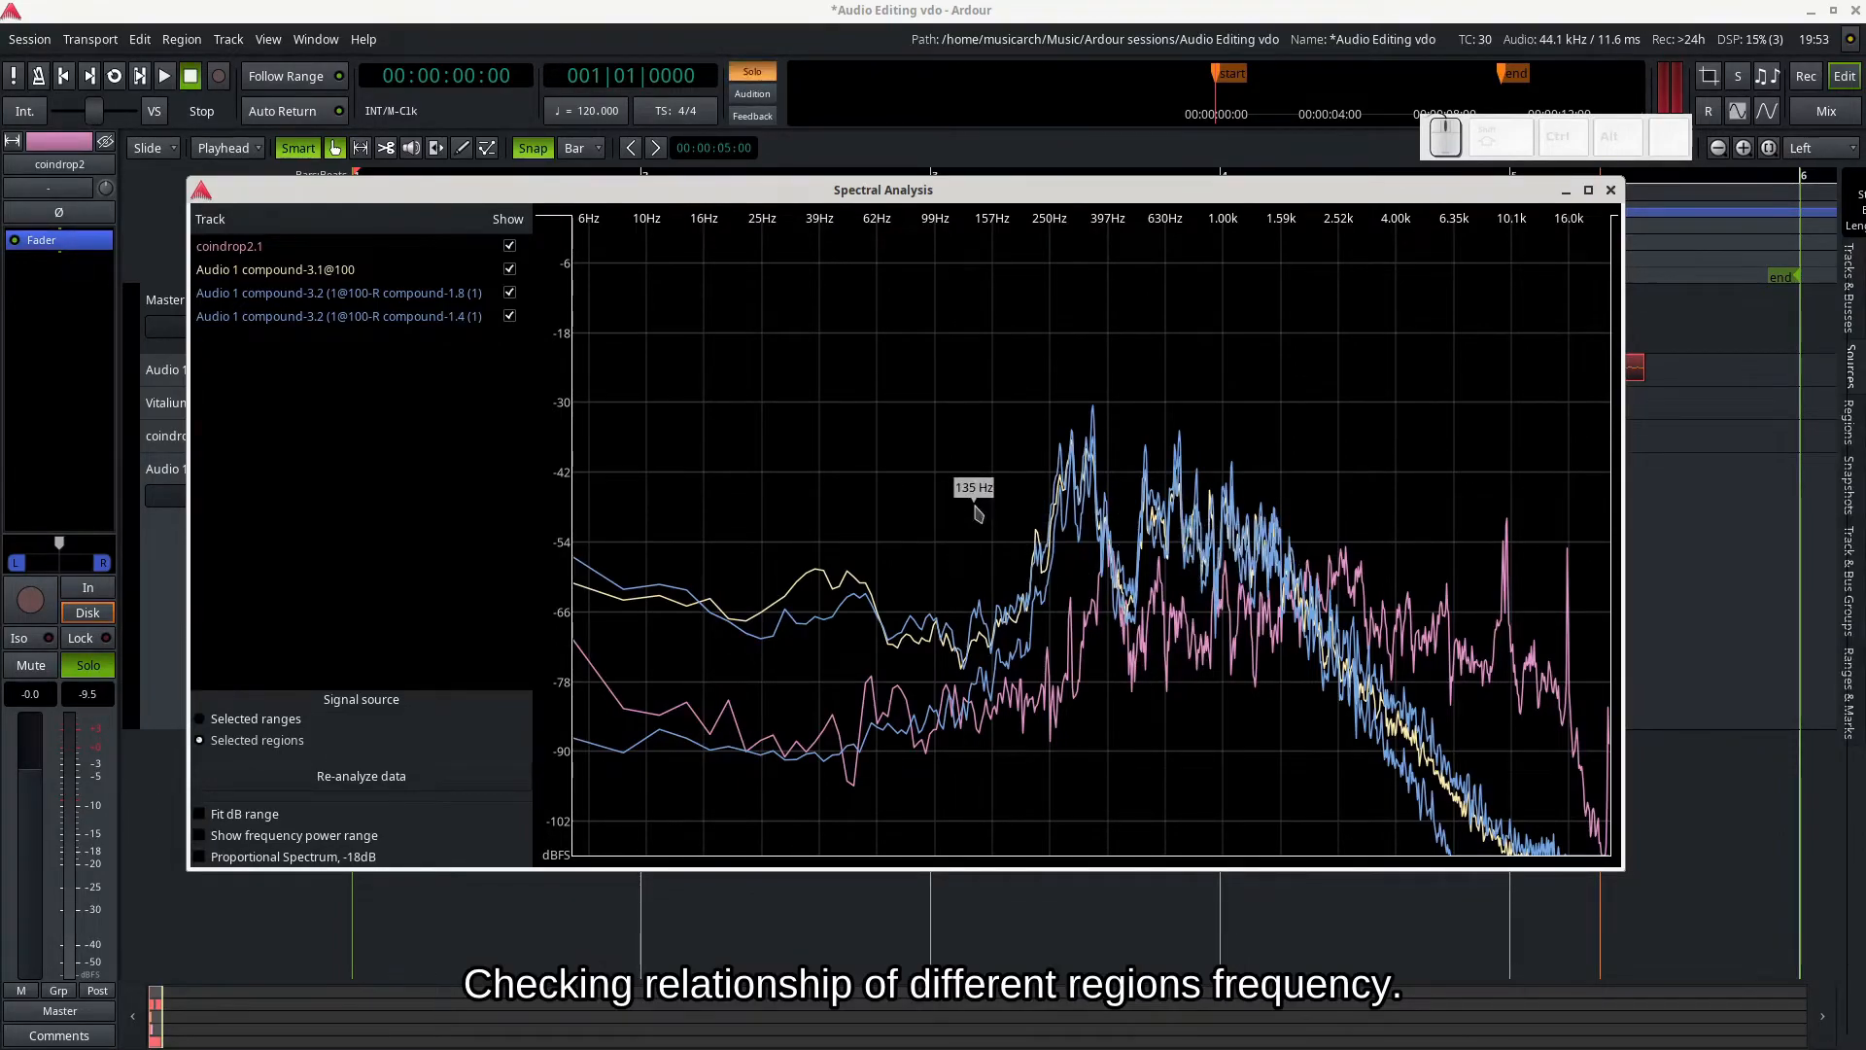
# Step: Toggle the Audio 1 compound-3.1@100 and coindrop2.1 spectra to compare them, and hide all four regions' spectra
pyautogui.click(515, 272)
pyautogui.click(515, 271)
pyautogui.click(513, 250)
pyautogui.click(513, 250)
pyautogui.click(510, 296)
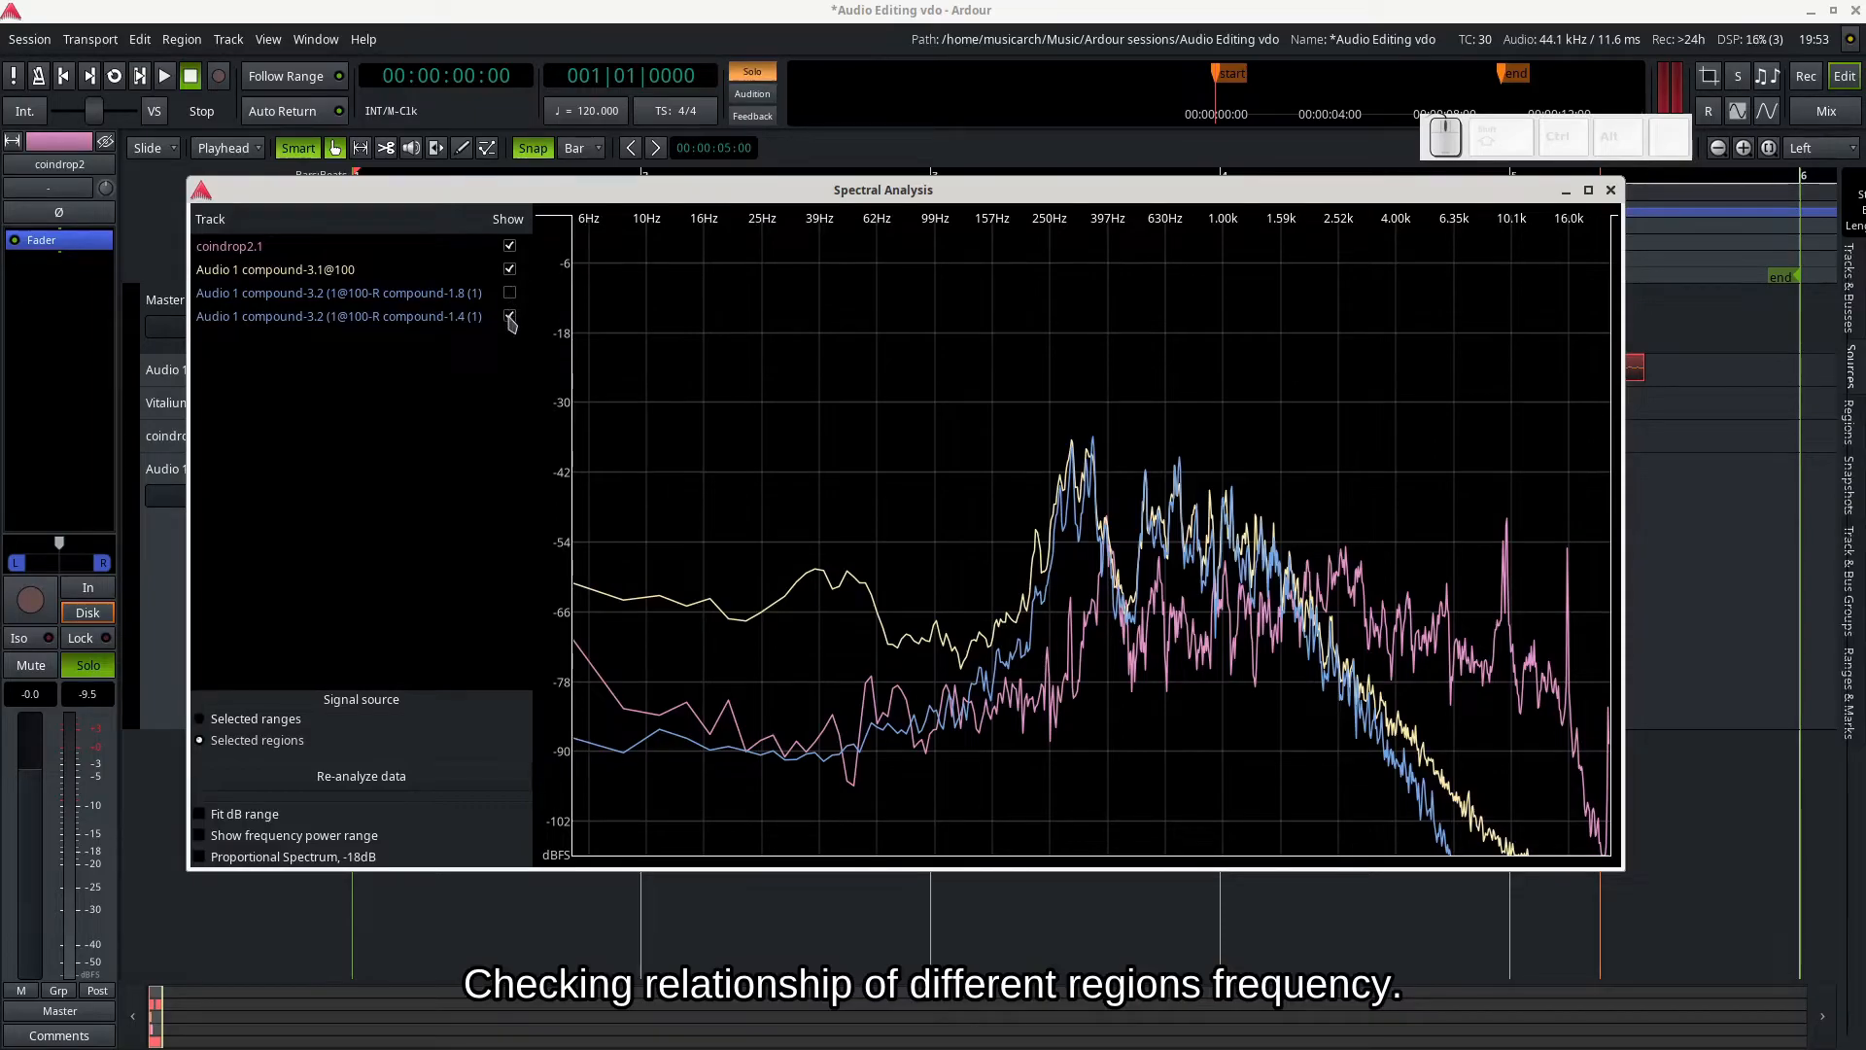
pyautogui.click(509, 319)
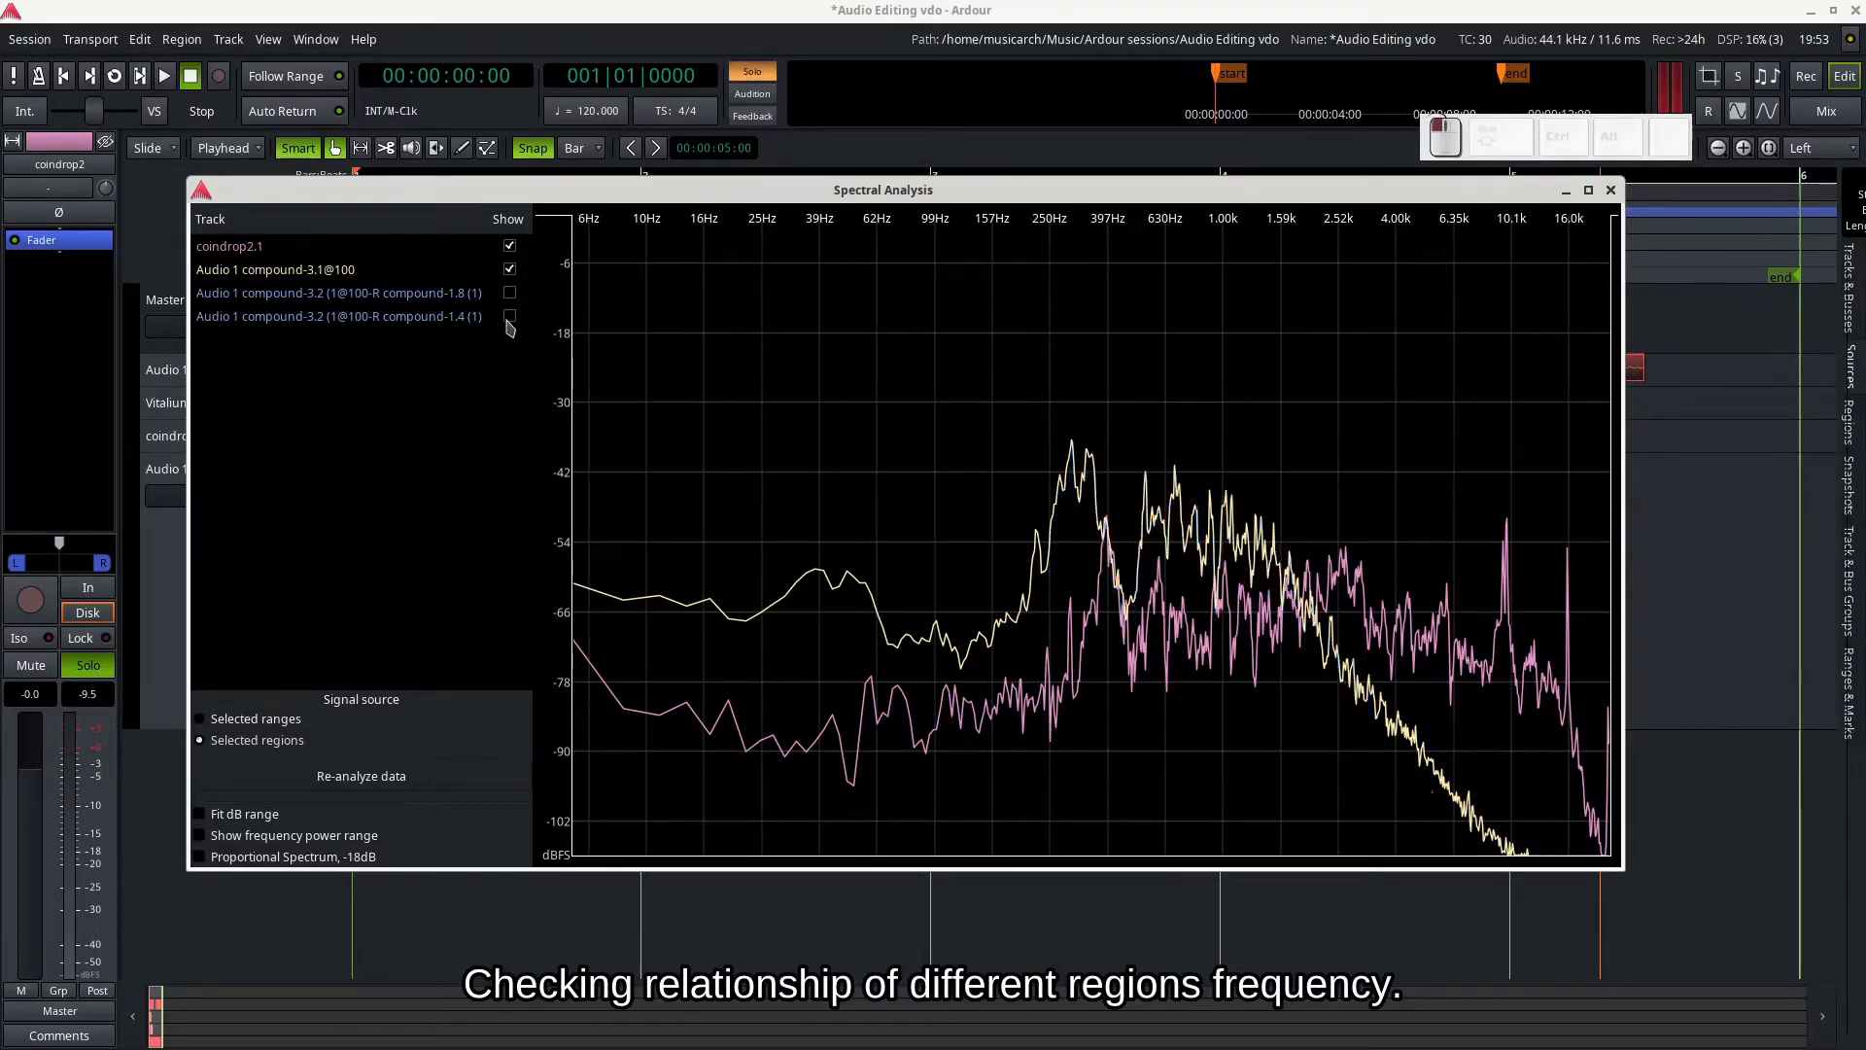
pyautogui.click(511, 272)
pyautogui.click(511, 247)
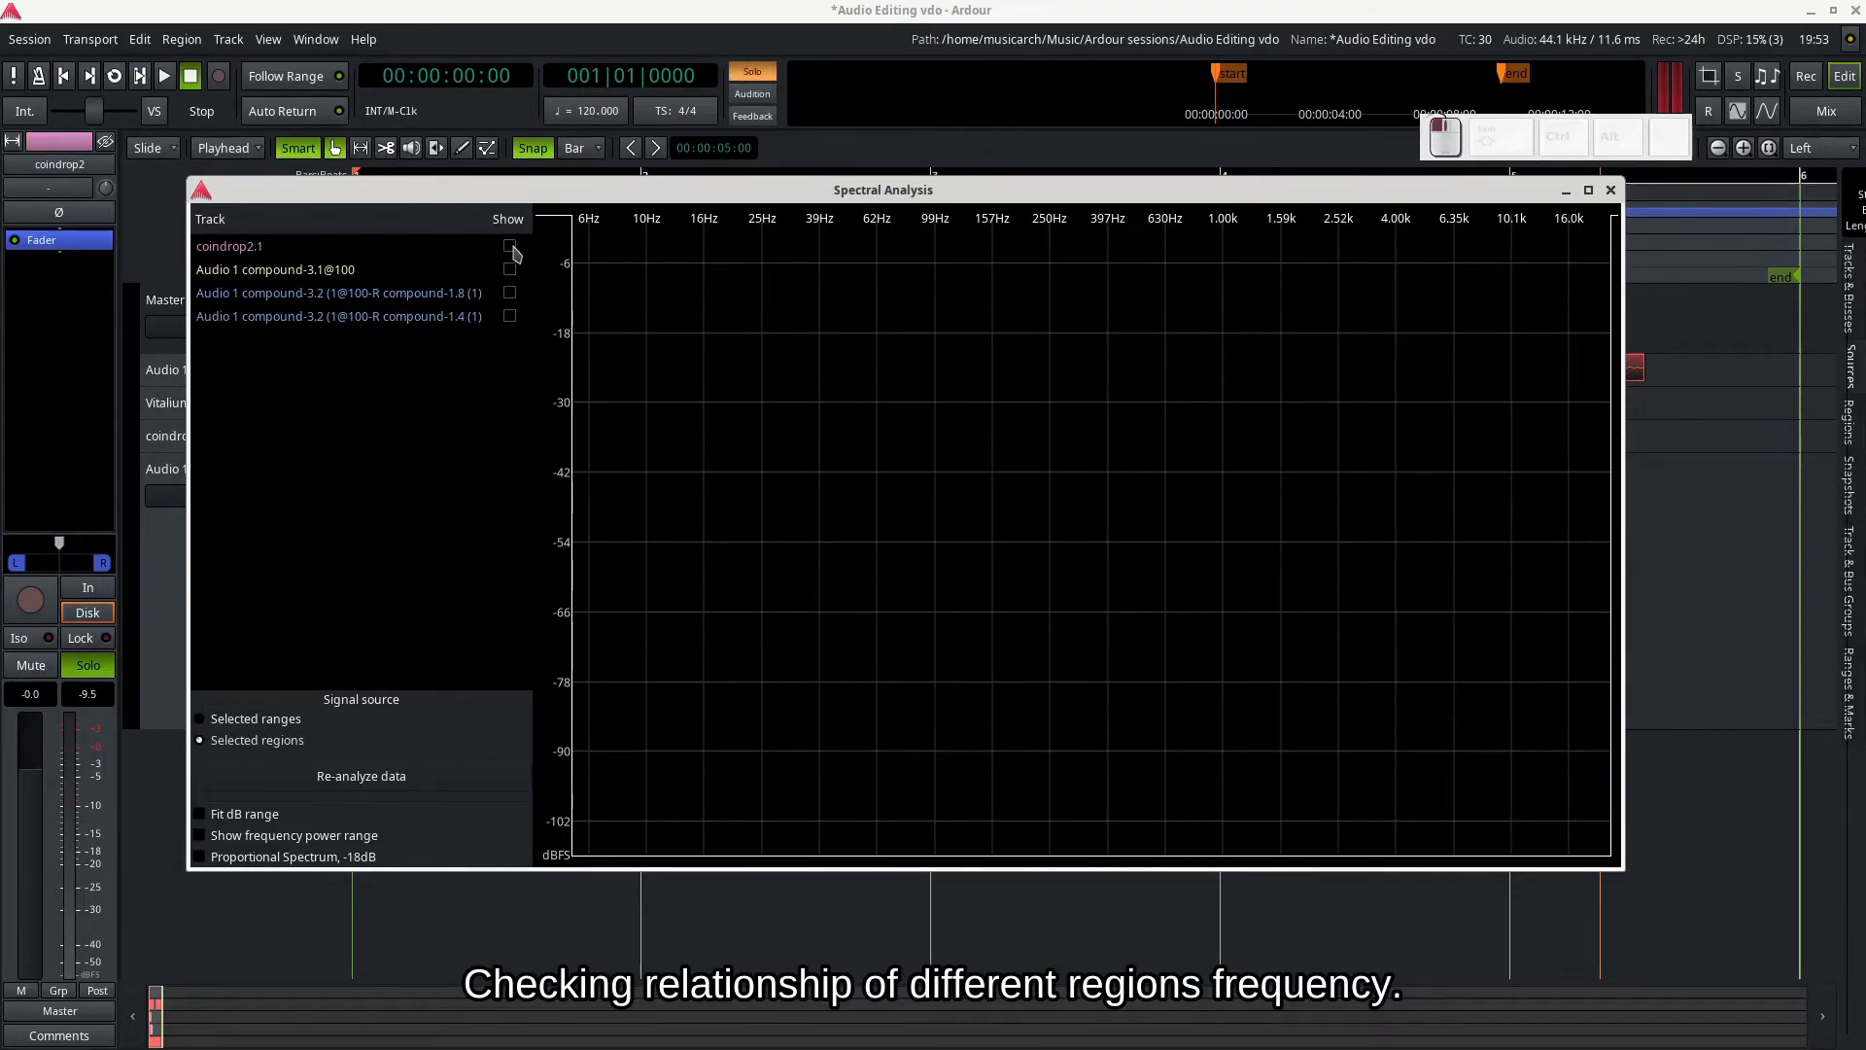
# Step: Compare the Audio 1 compound-3.1@100 spectrum with compound-1.8 and compound-1.4, and leave only compound-1.4 shown
pyautogui.click(511, 270)
pyautogui.moveTo(1070, 446)
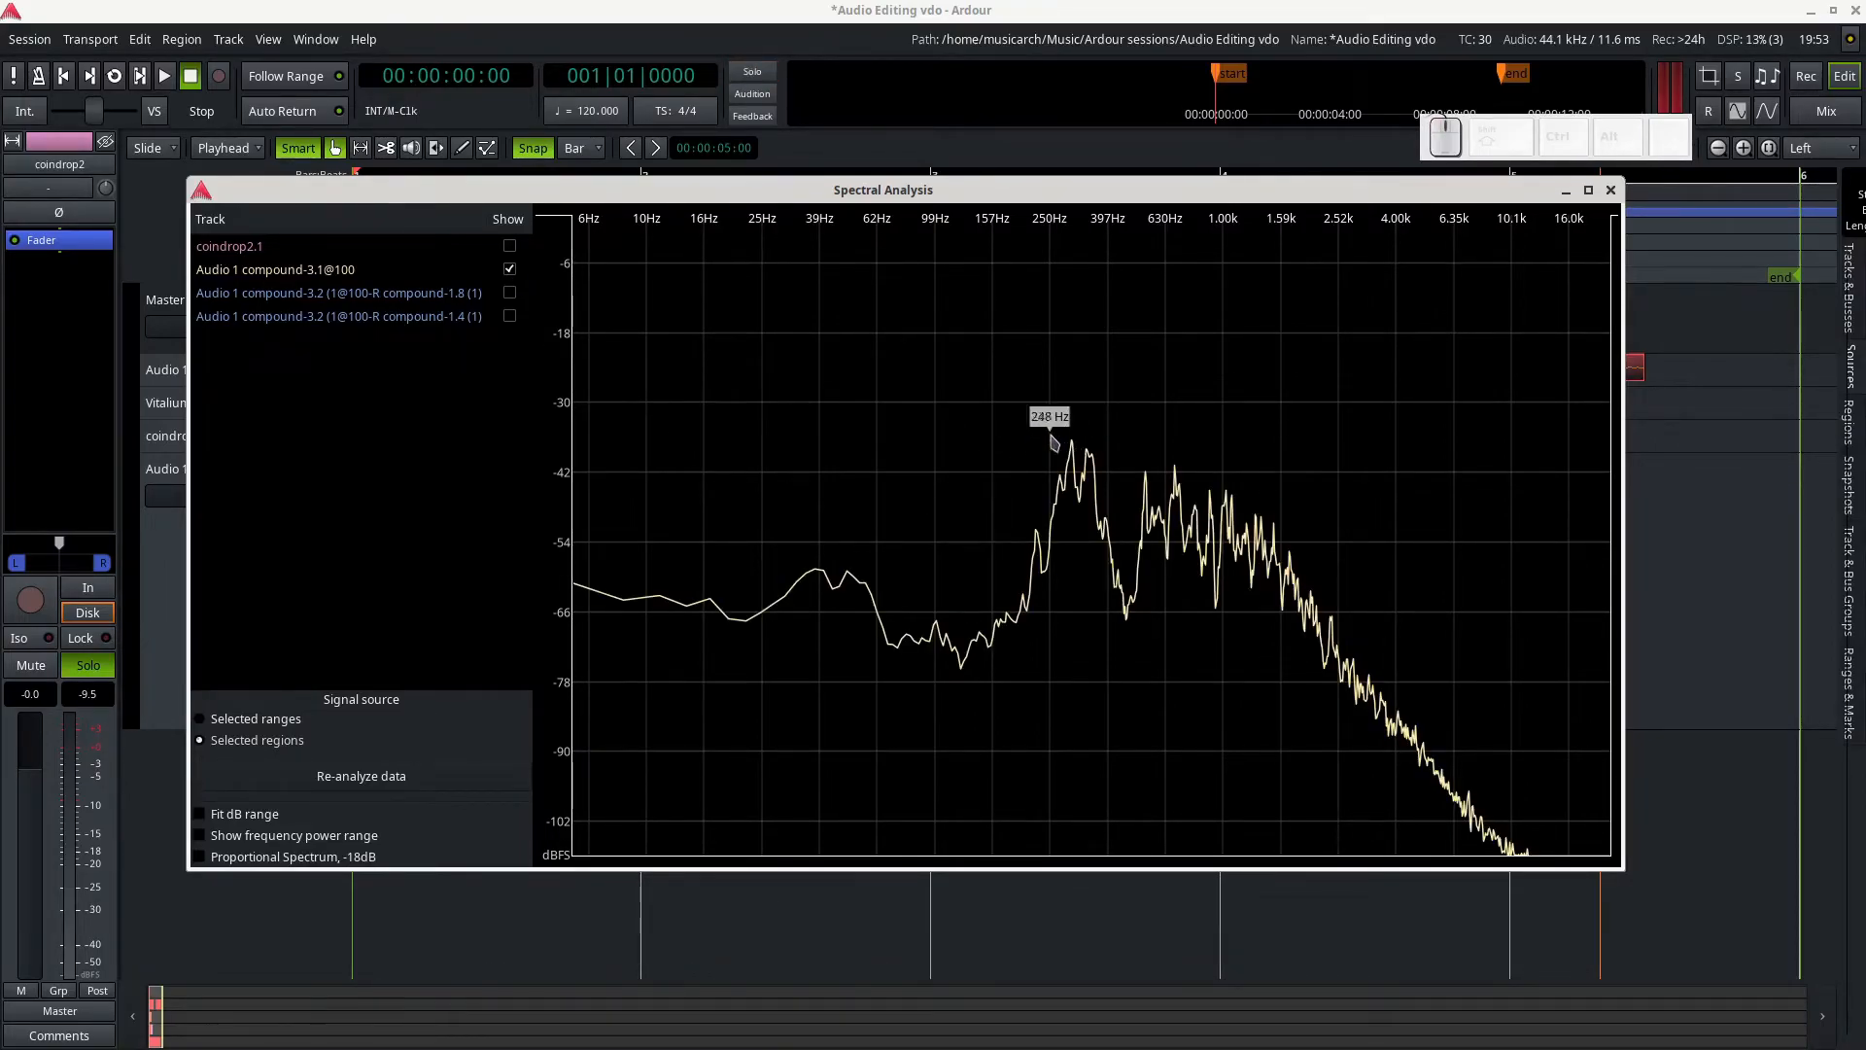
pyautogui.click(510, 293)
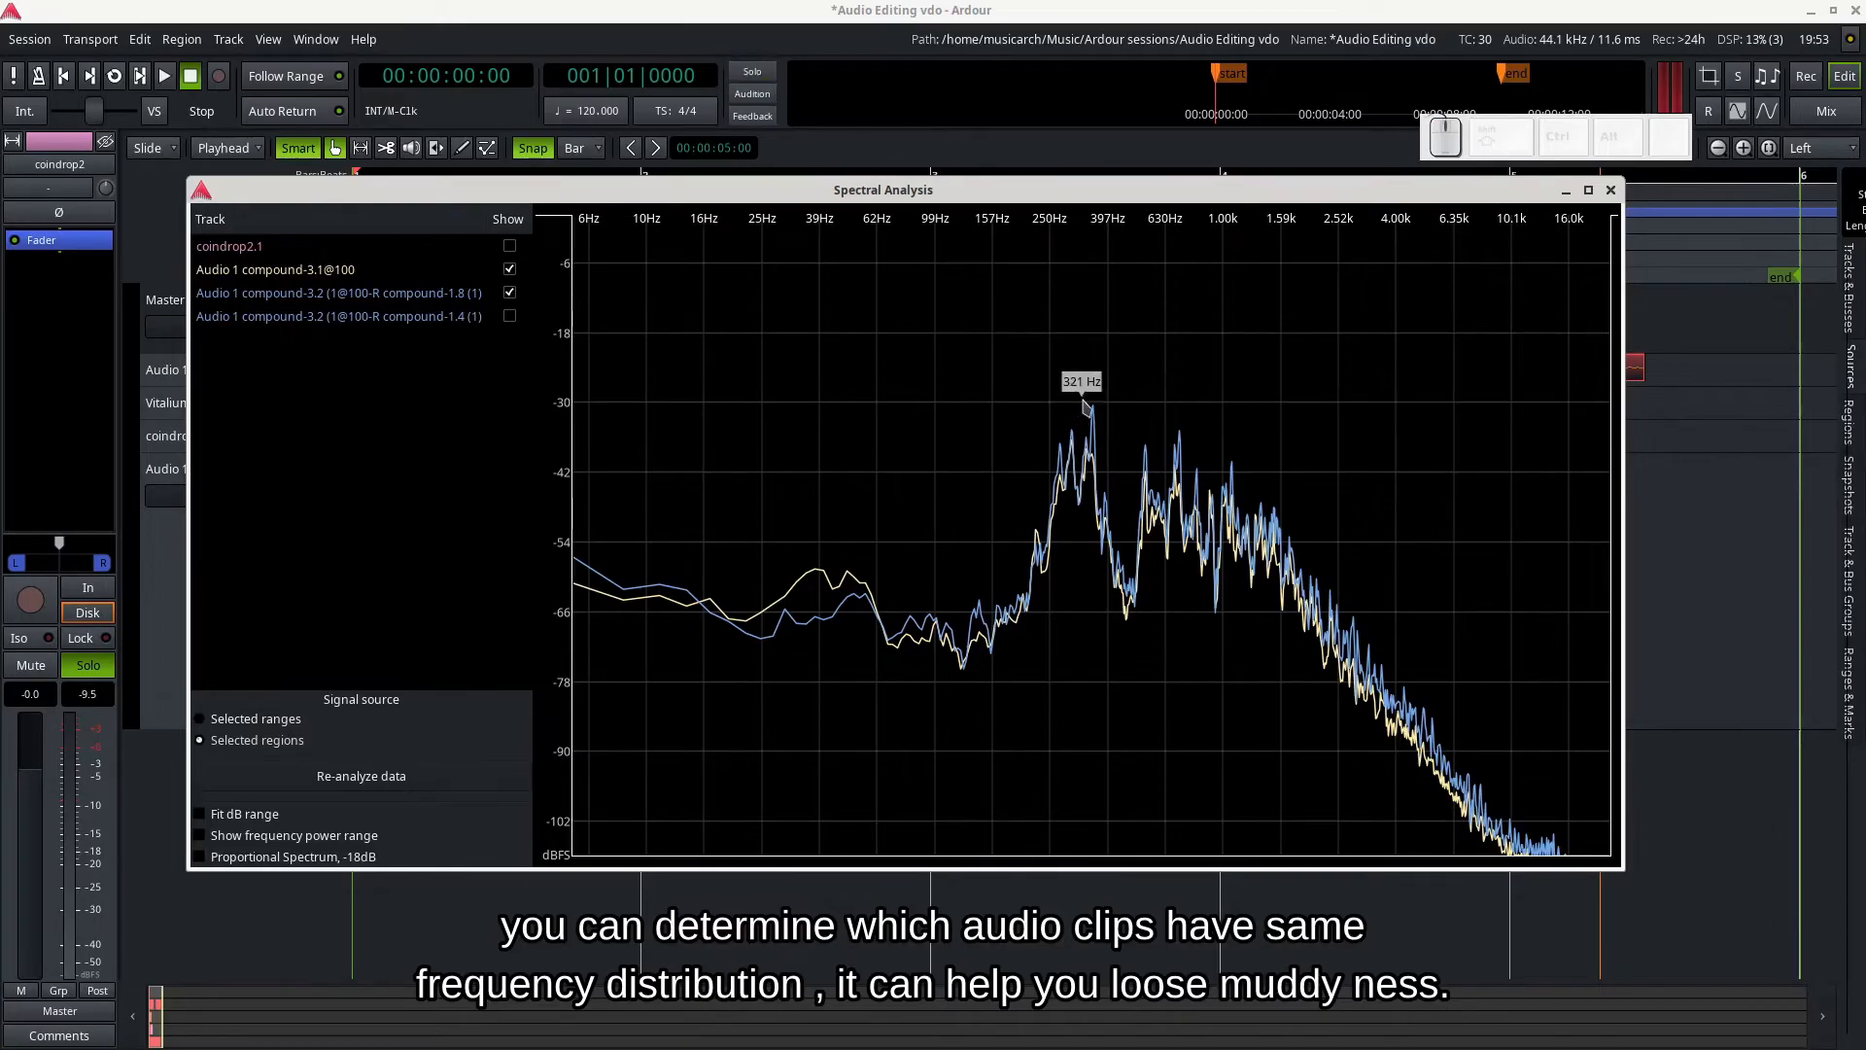
pyautogui.click(509, 317)
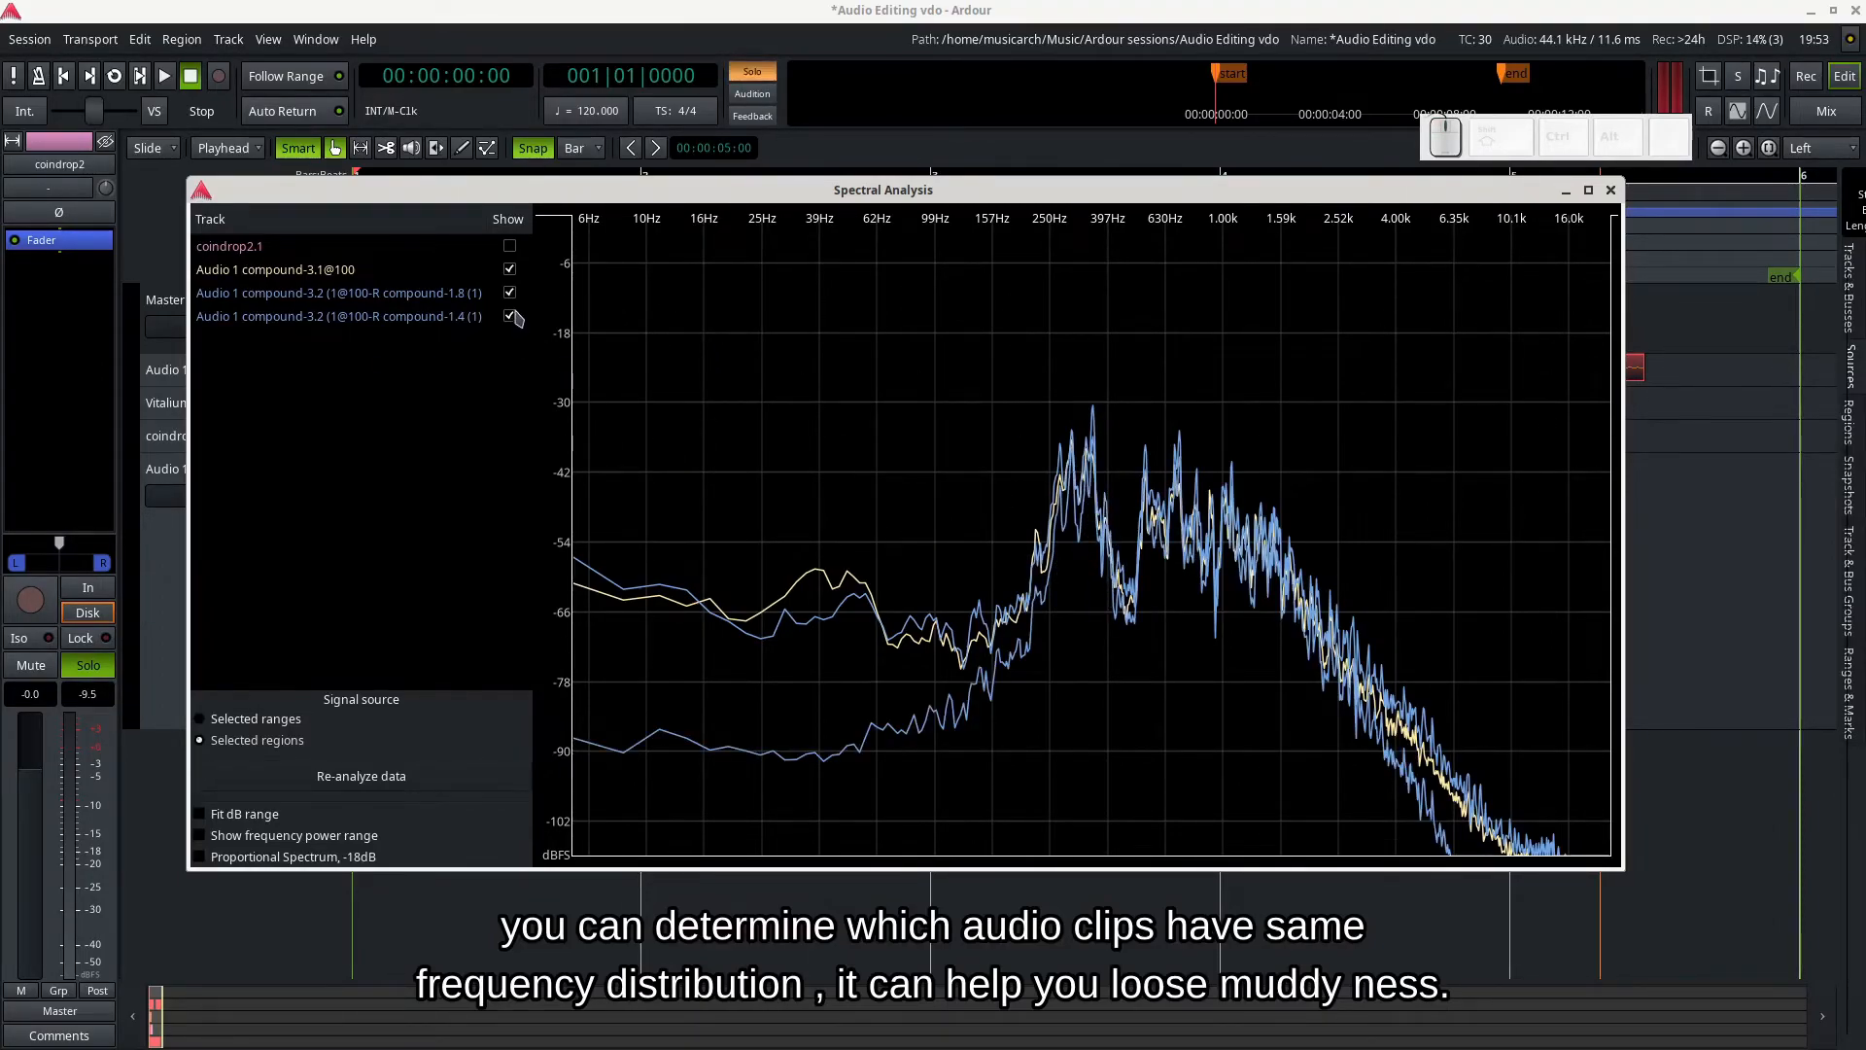
pyautogui.click(510, 294)
pyautogui.click(510, 270)
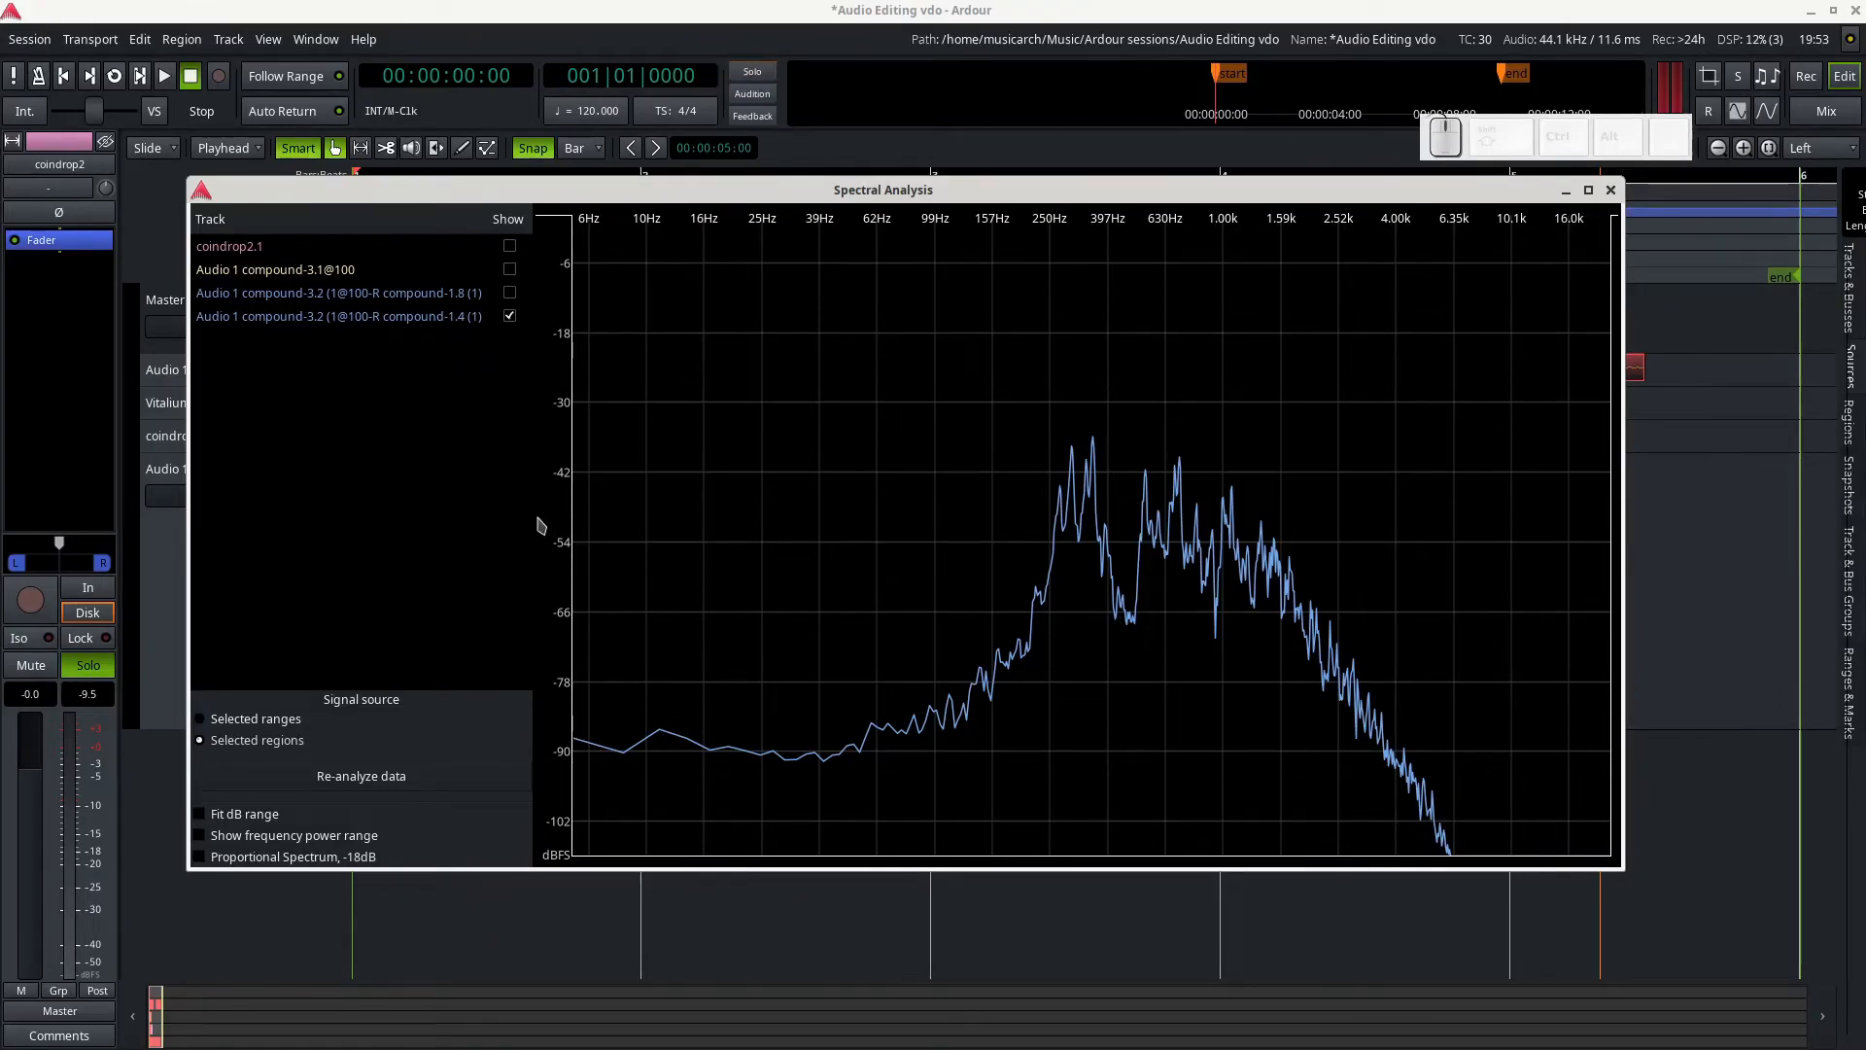
# Step: Show the spectra of all four regions together again and try the Selected ranges signal source
pyautogui.click(510, 317)
pyautogui.click(510, 247)
pyautogui.click(509, 270)
pyautogui.click(509, 269)
pyautogui.click(510, 292)
pyautogui.click(509, 316)
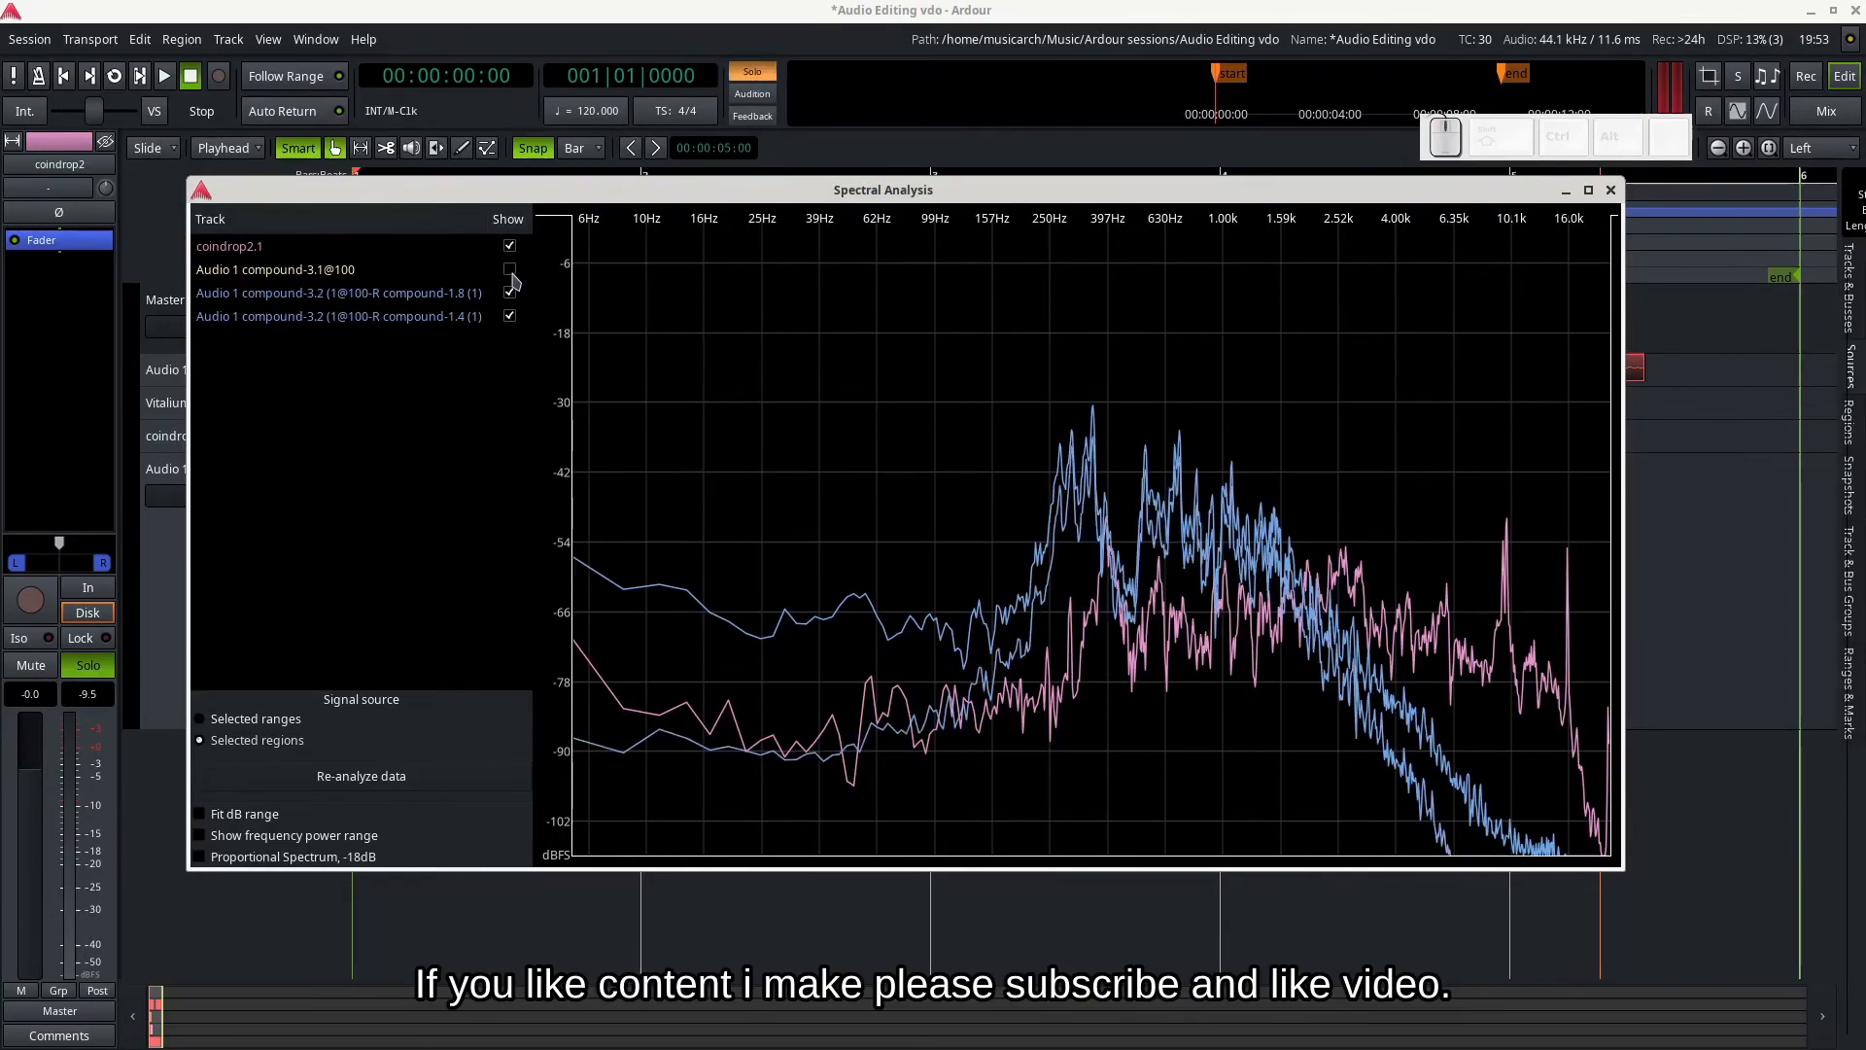
pyautogui.click(510, 269)
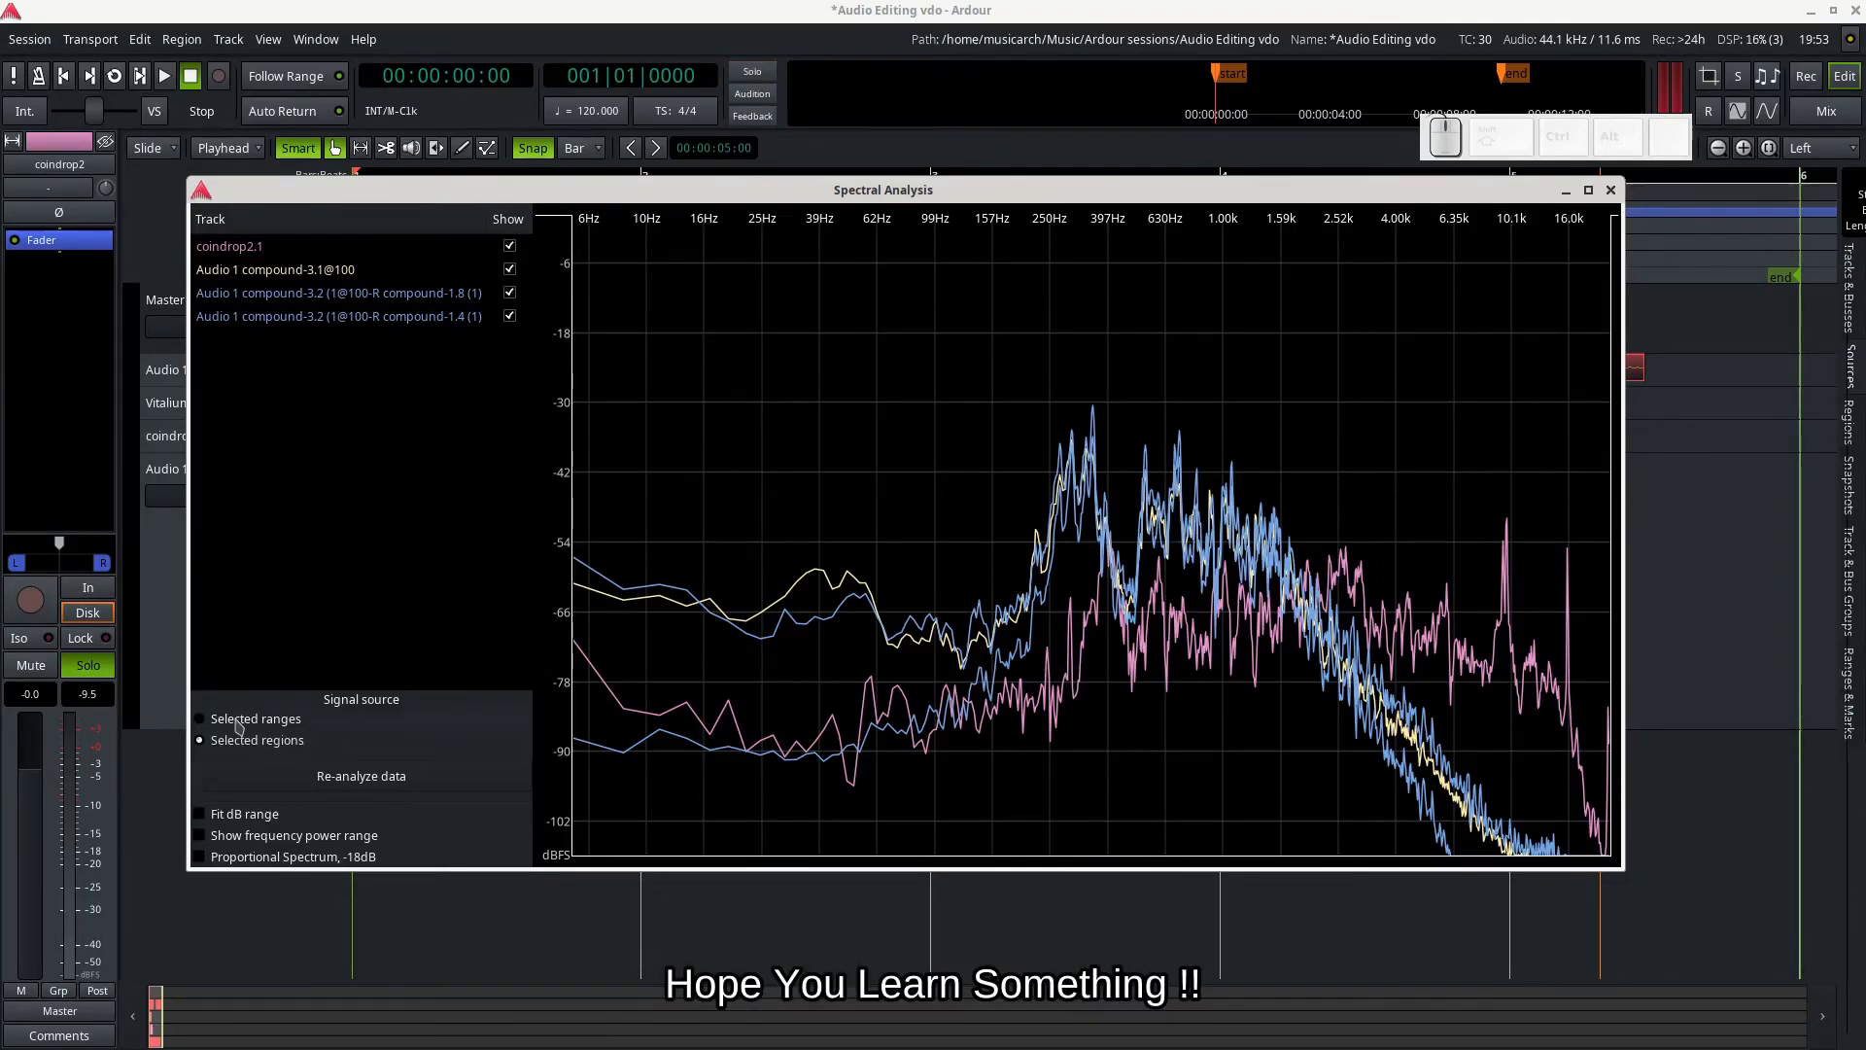
pyautogui.click(202, 740)
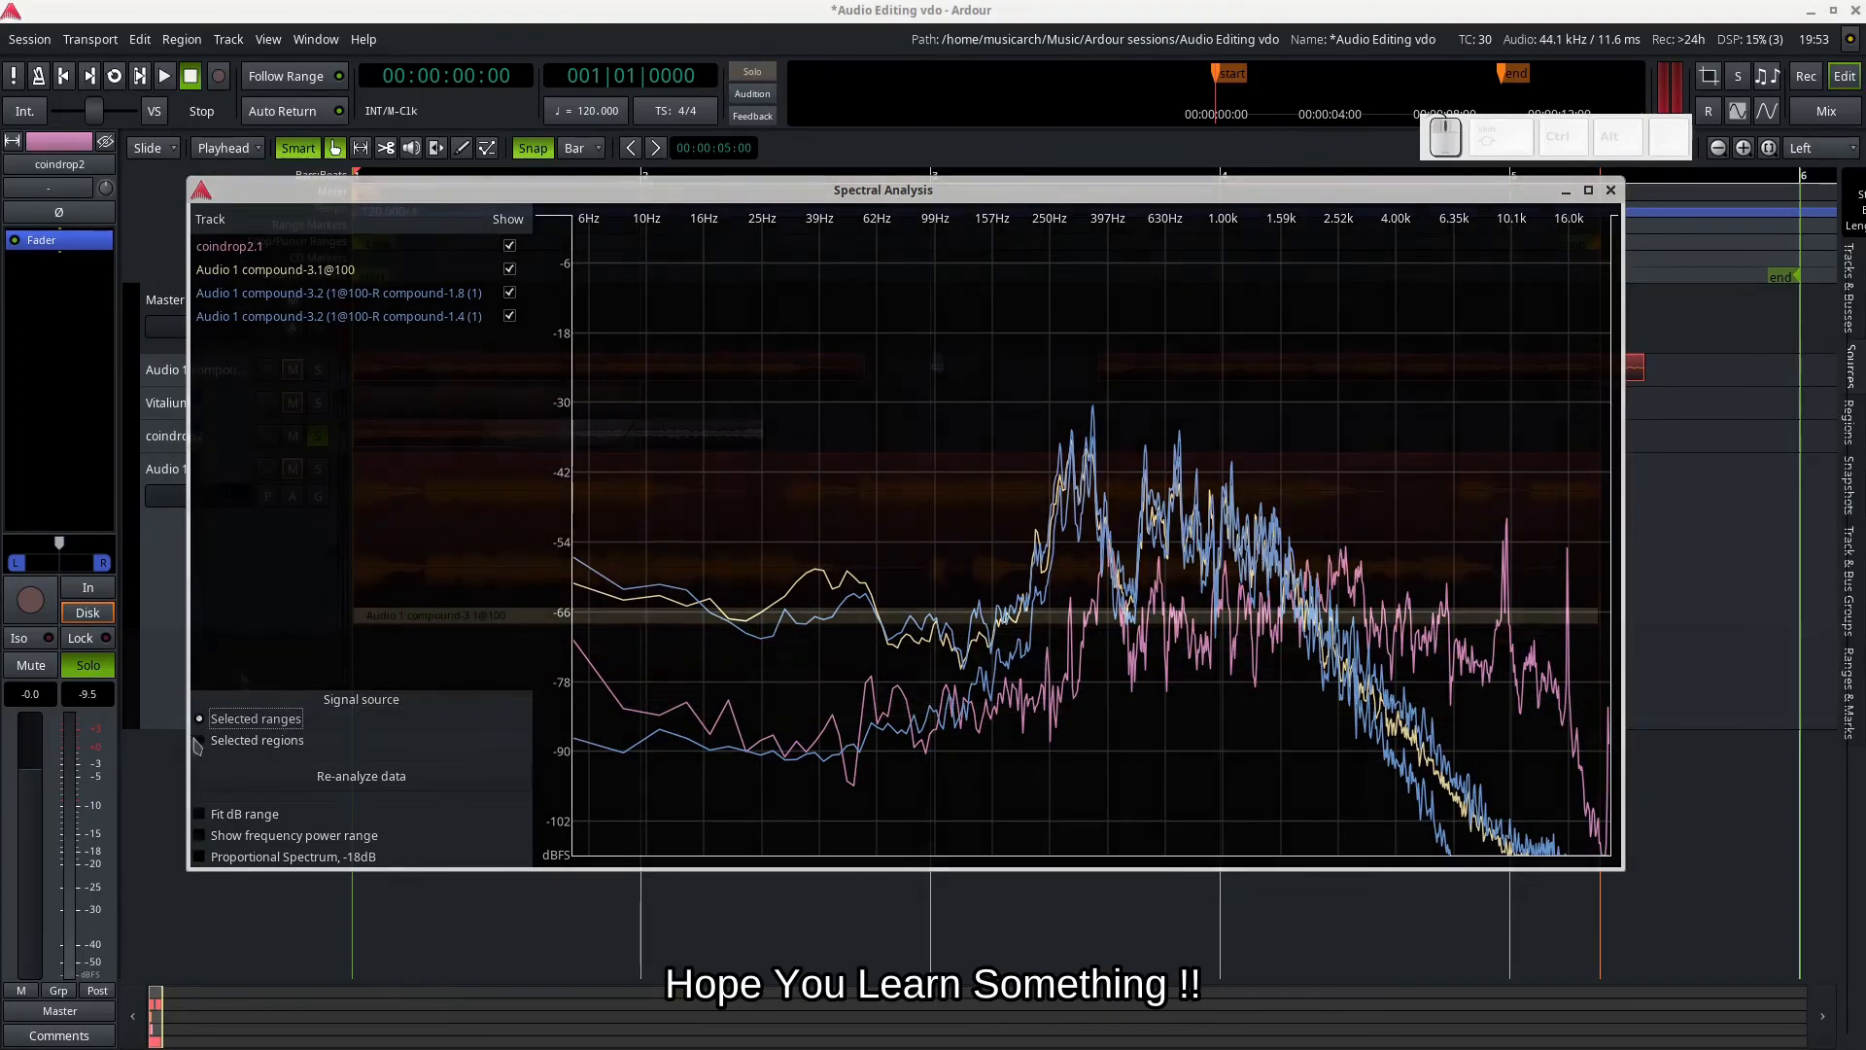